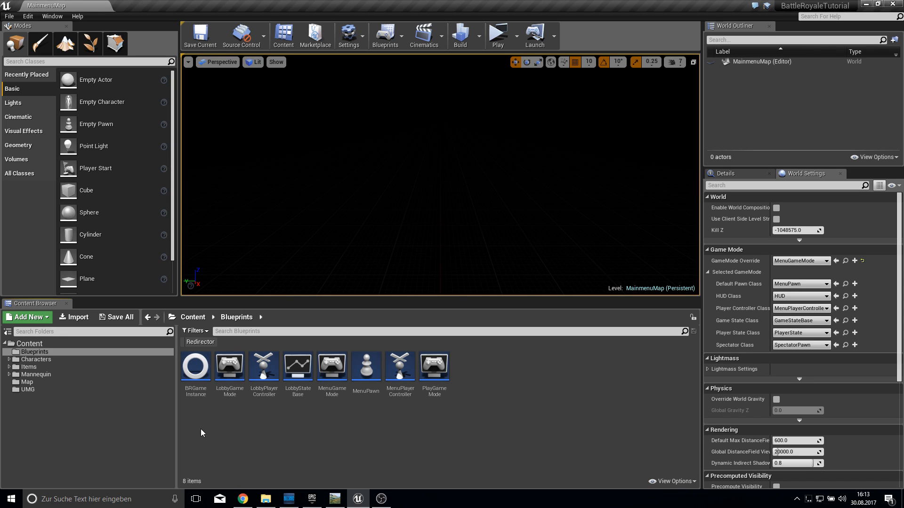
- Create a folder named WorldComposition inside the Map folder and open it
click(51, 390)
click(43, 384)
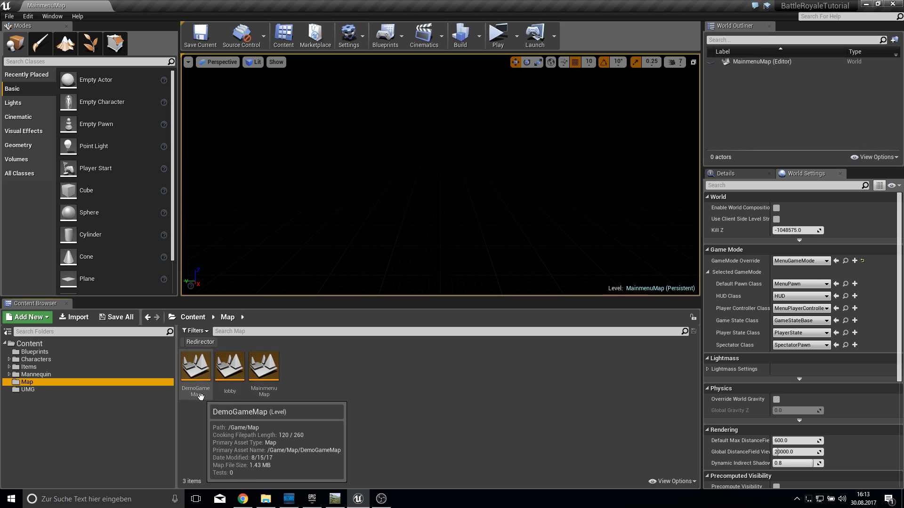
click(349, 411)
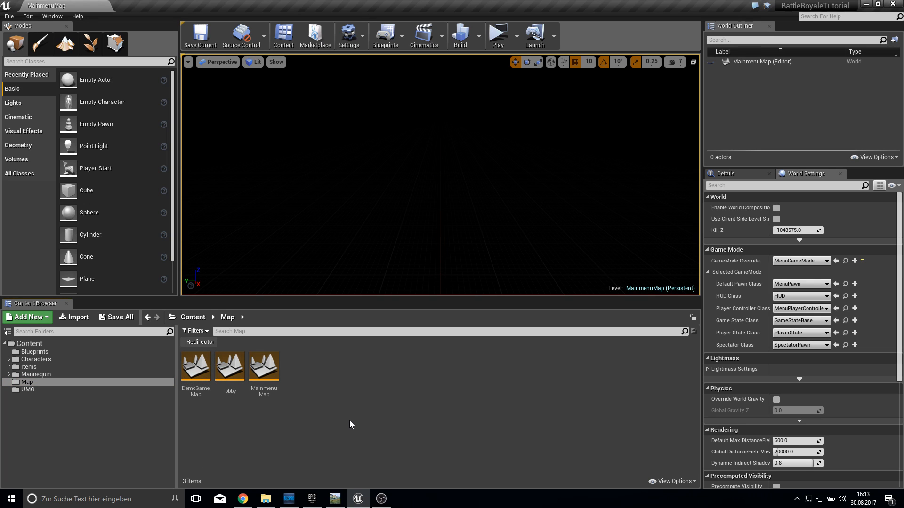
right_click(335, 377)
click(382, 116)
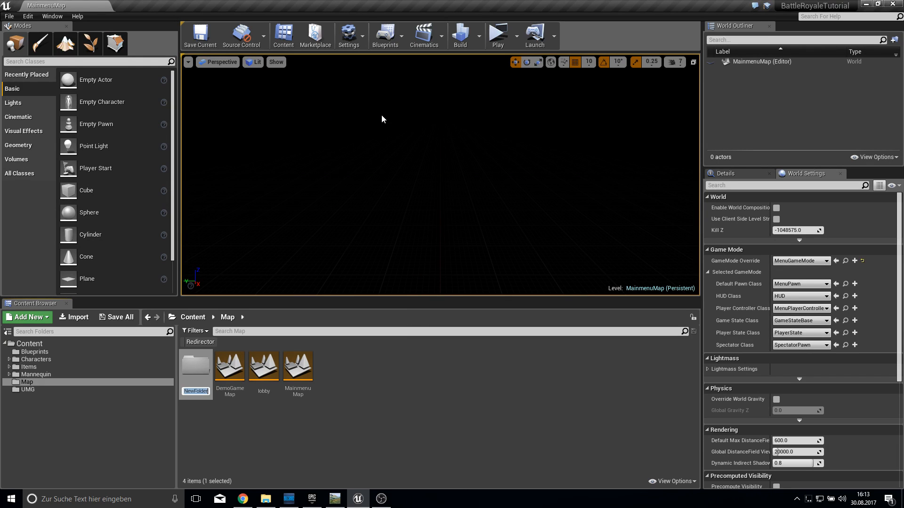
text(World)
text(Composit)
text(ion)
key(Return)
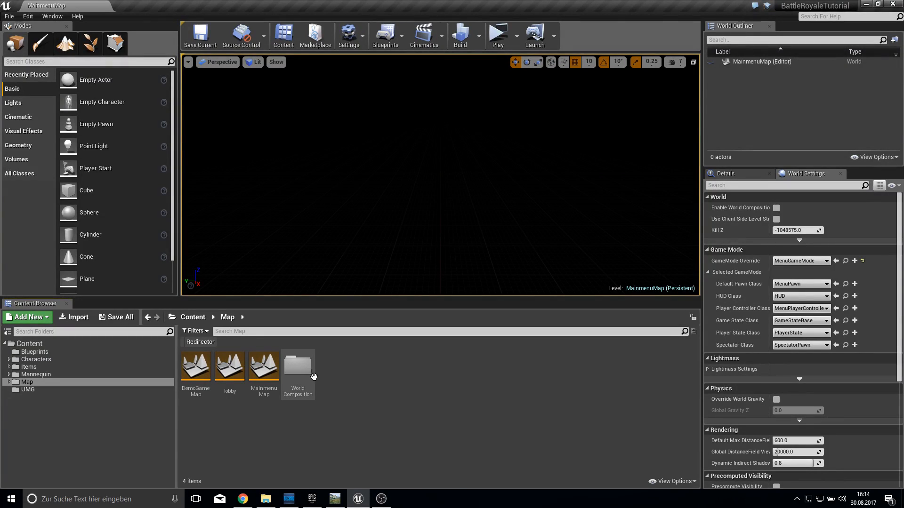
double_click(297, 366)
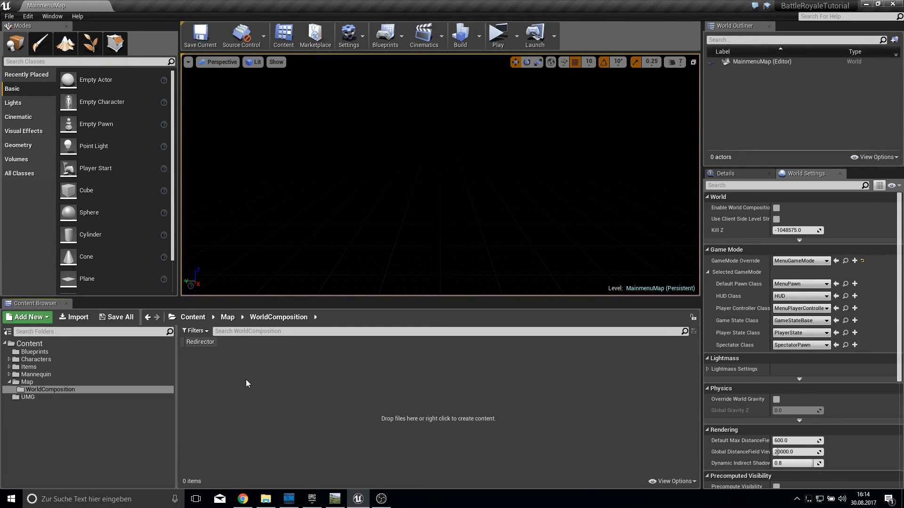
- Create a new level from the default template and delete its Floor mesh
click(9, 17)
click(29, 34)
click(392, 199)
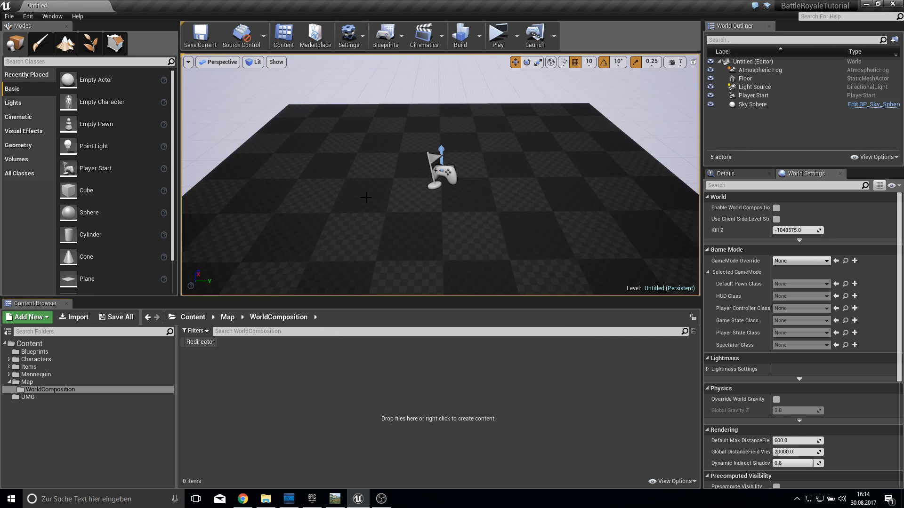
scroll(424, 197, down, 6)
click(520, 238)
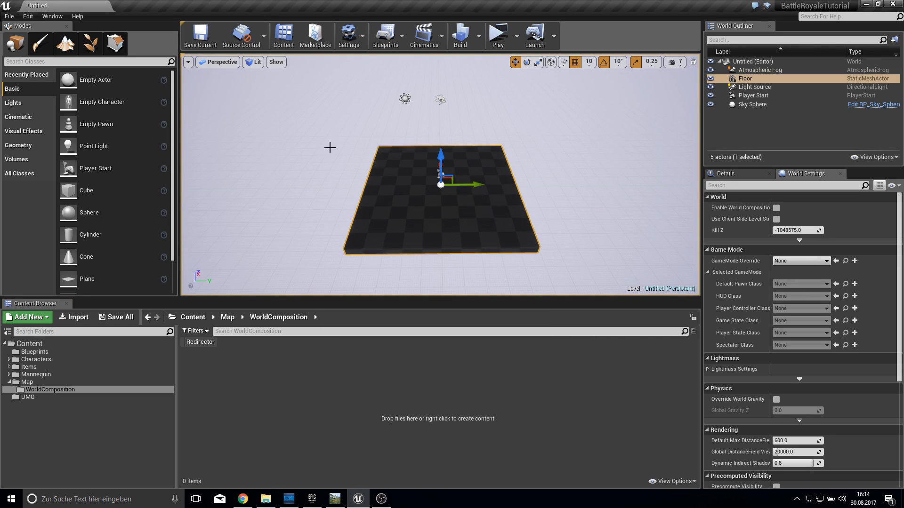
key(Delete)
- Find the Sky Light among the placeable actors, add it to the level and set its mobility to Movable
click(82, 60)
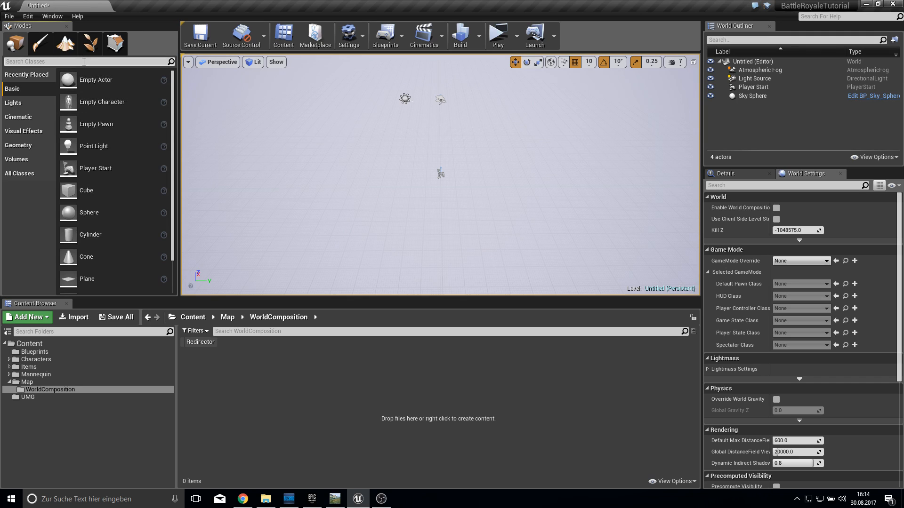
text(sky)
drag(72, 111, 430, 181)
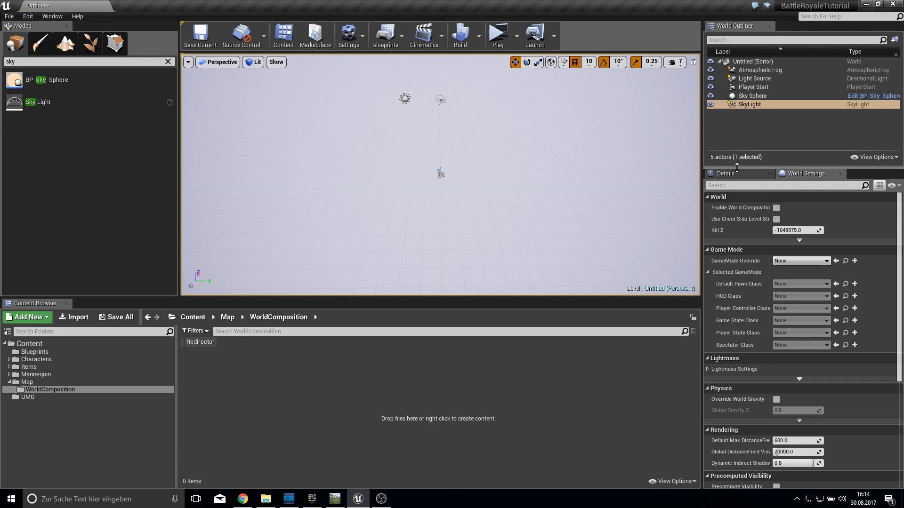
click(754, 173)
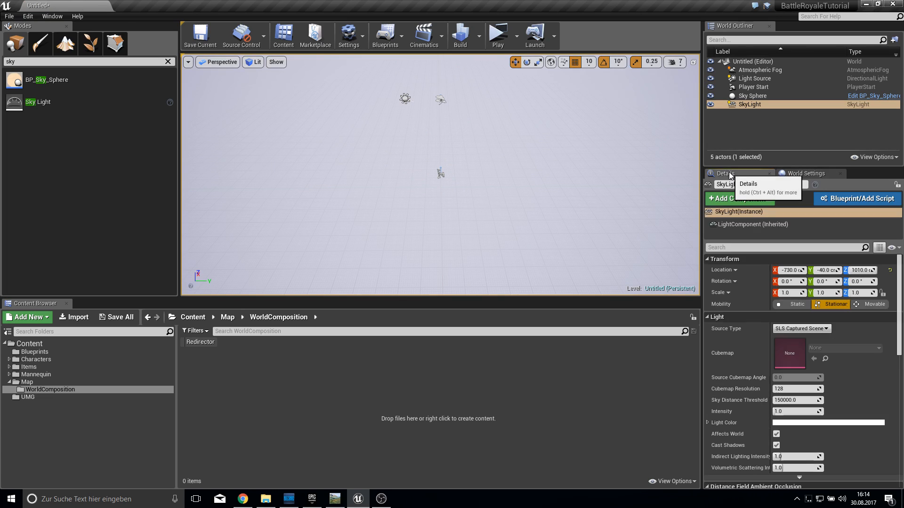
click(856, 304)
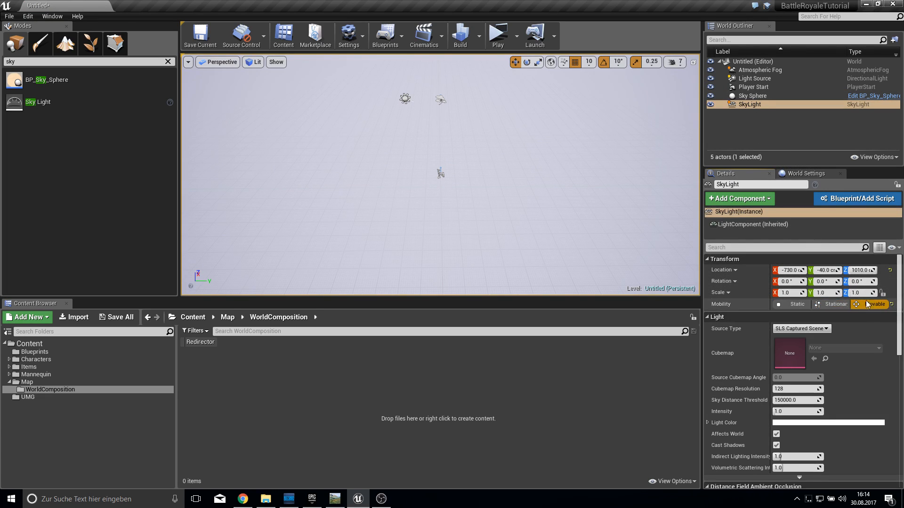
- Set the SkyLight's source type to SLS Specified Cubemap and assign the engine's daylight cubemap, including engine content in the asset choices
click(800, 329)
click(801, 341)
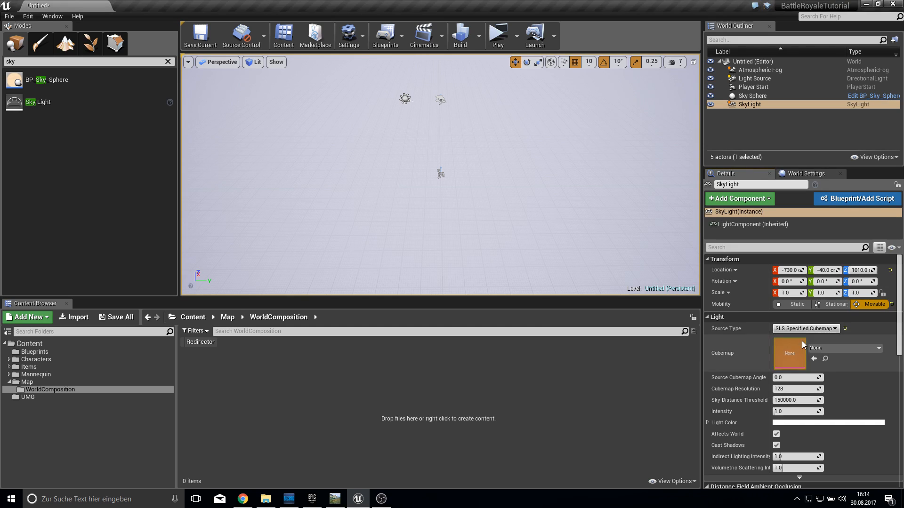
click(825, 348)
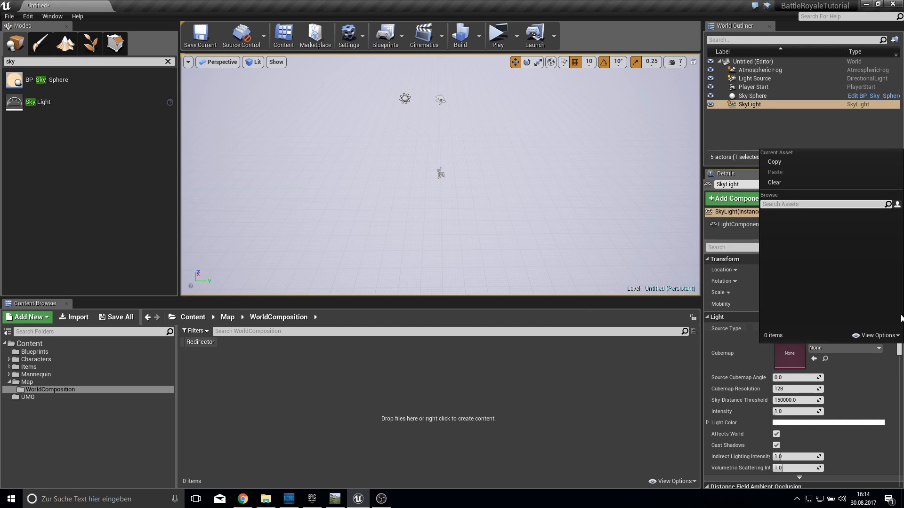
click(884, 334)
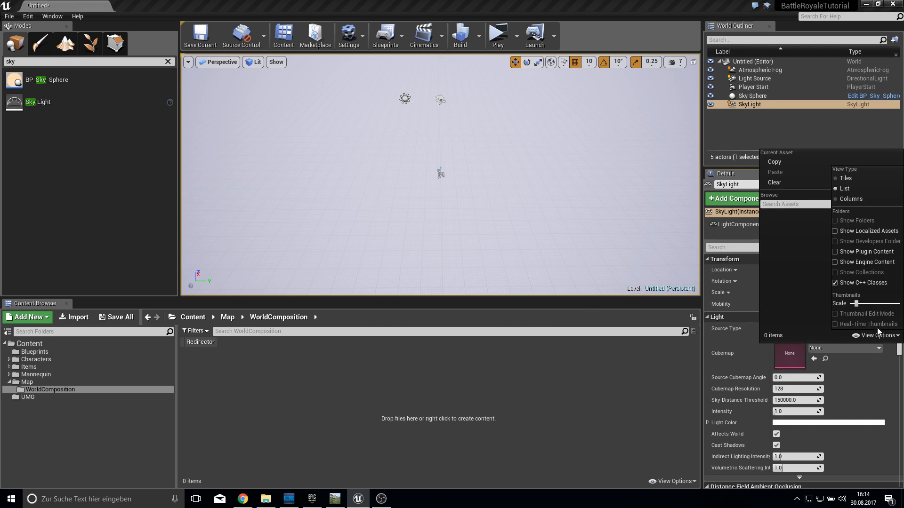
click(838, 262)
click(802, 224)
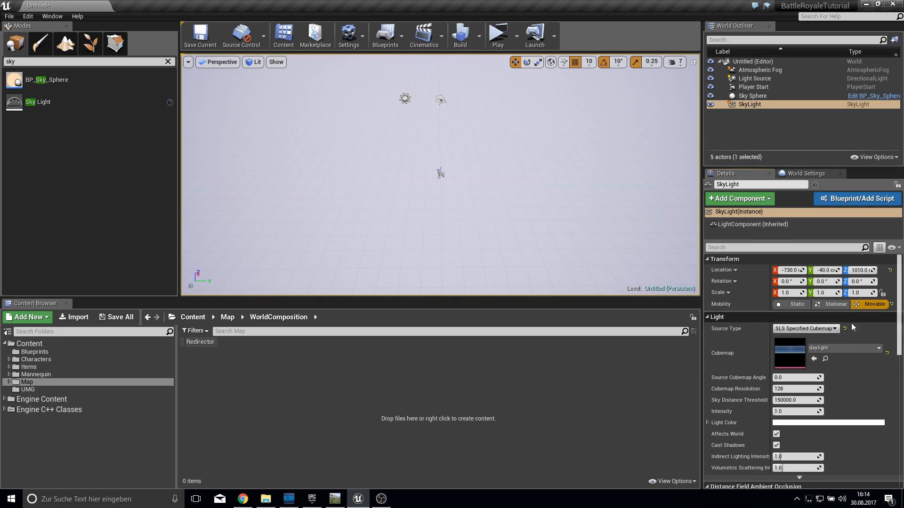
- Set the SkyLight's intensity to 0.7
right_drag(565, 202, 563, 137)
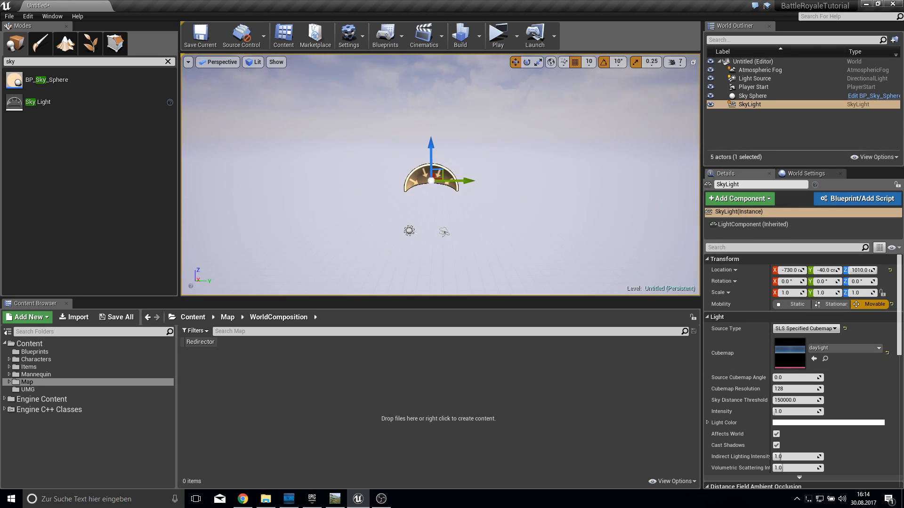
click(795, 411)
text(0.7)
key(Return)
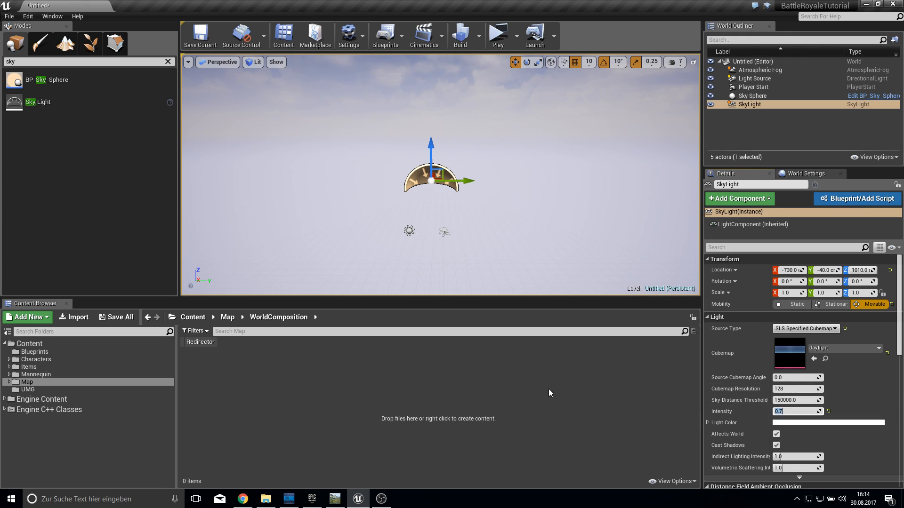
- Reduce the viewport camera speed to 4 and try it out by flying around the level
right_drag(430, 193, 445, 221)
key(s)
click(672, 65)
click(687, 84)
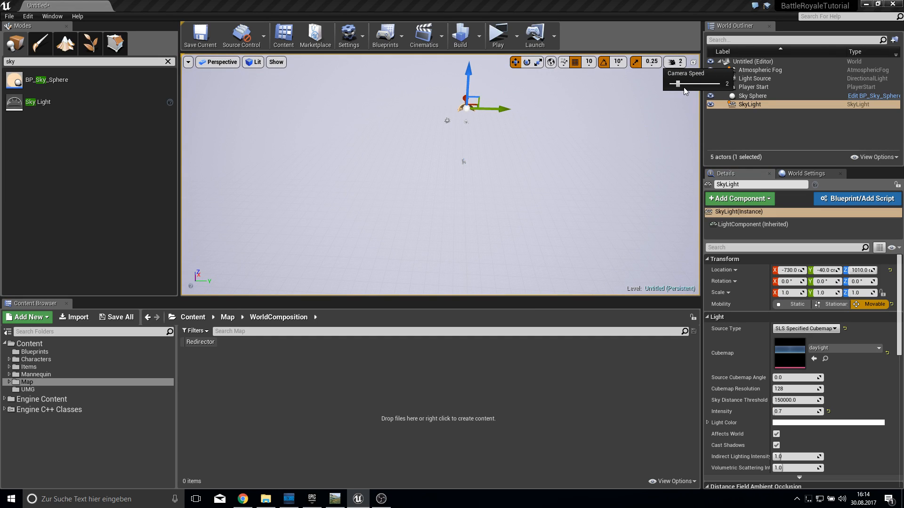
key(w)
right_drag(574, 148, 593, 163)
key(s)
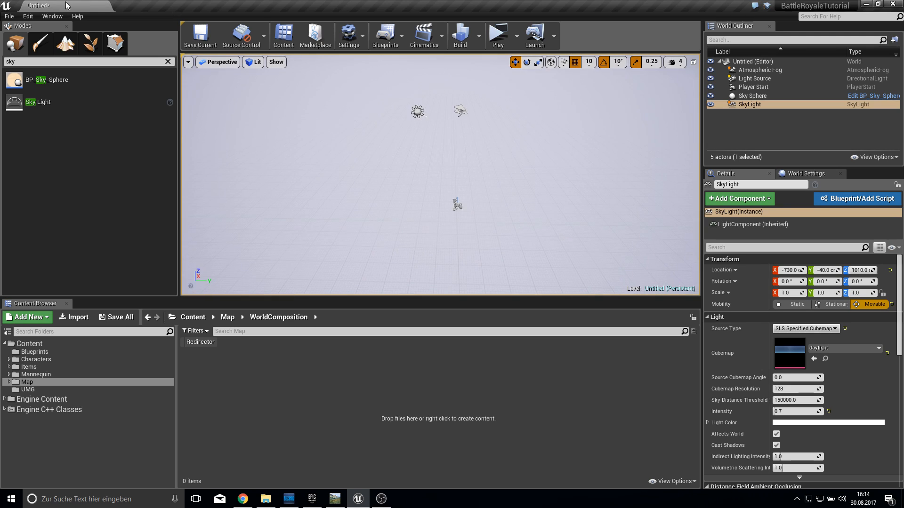
- Clear the actor search, then open the Levels window and dock it as a narrow pane beside the Content Browser
click(168, 62)
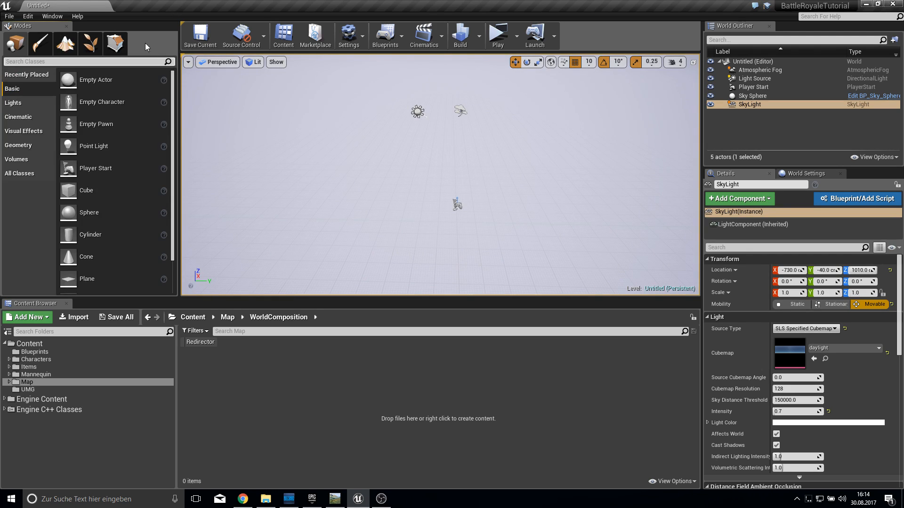
click(52, 16)
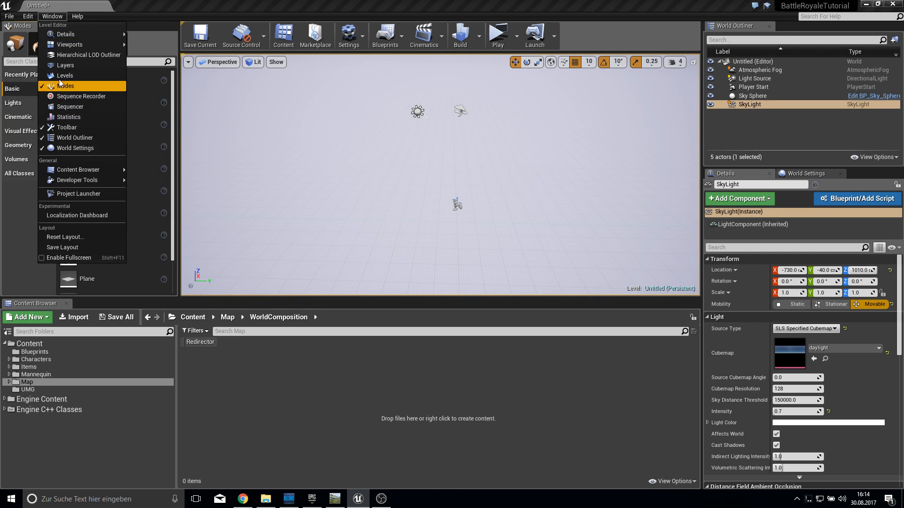
click(61, 76)
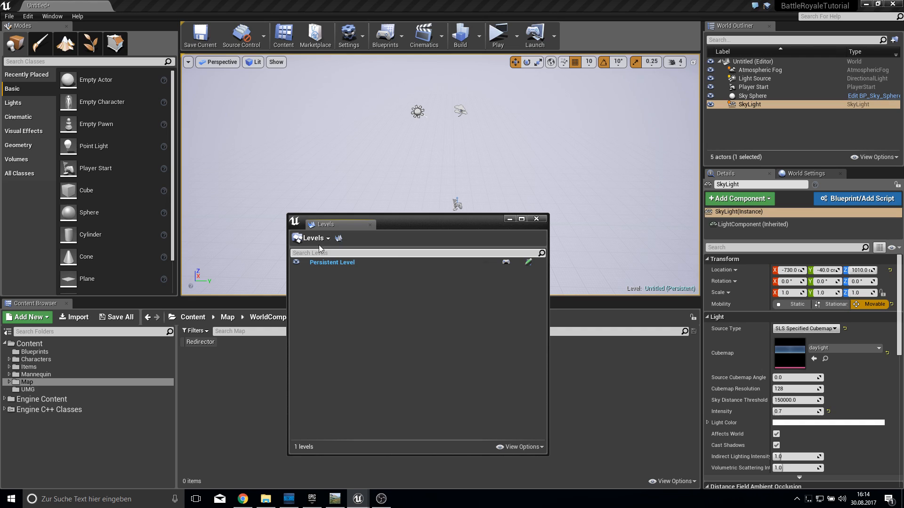
drag(328, 224, 24, 351)
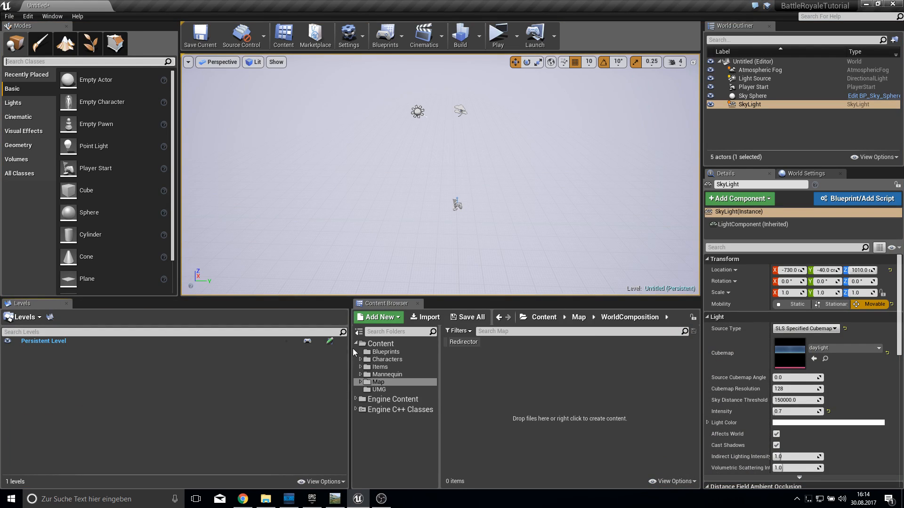
drag(350, 349, 154, 353)
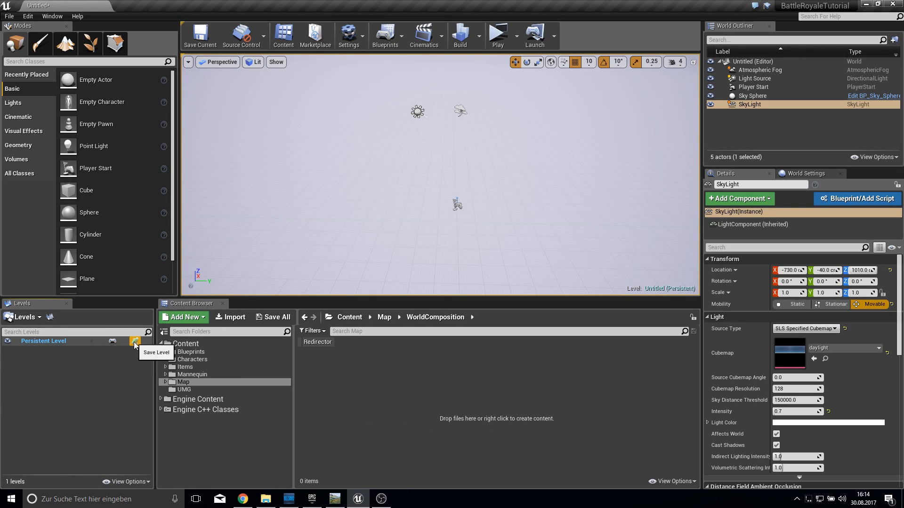
- Save the persistent level as WorldMap in the Map/WorldComposition folder
click(135, 342)
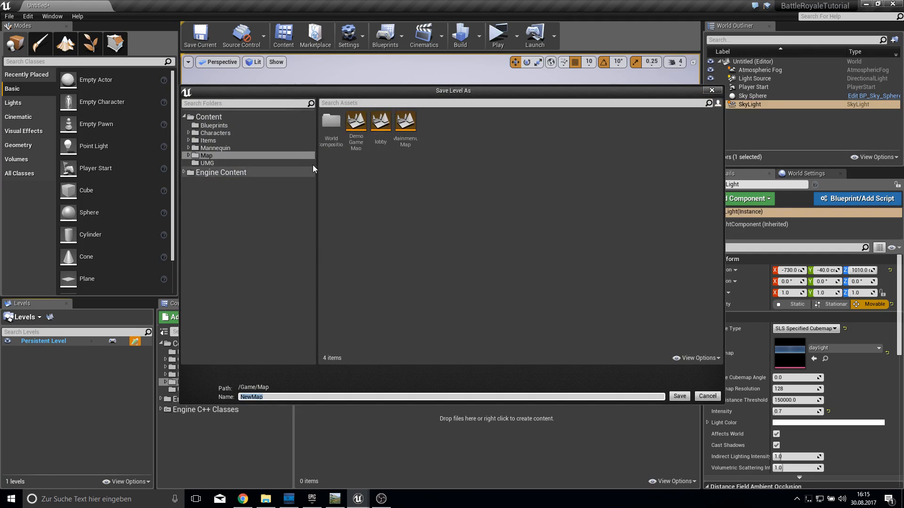
double_click(329, 123)
click(267, 397)
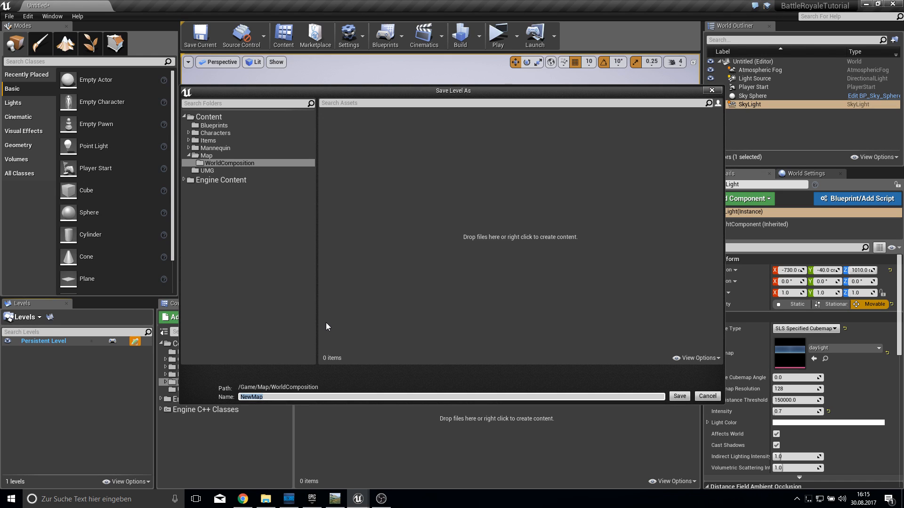
text(WorldMap)
key(Return)
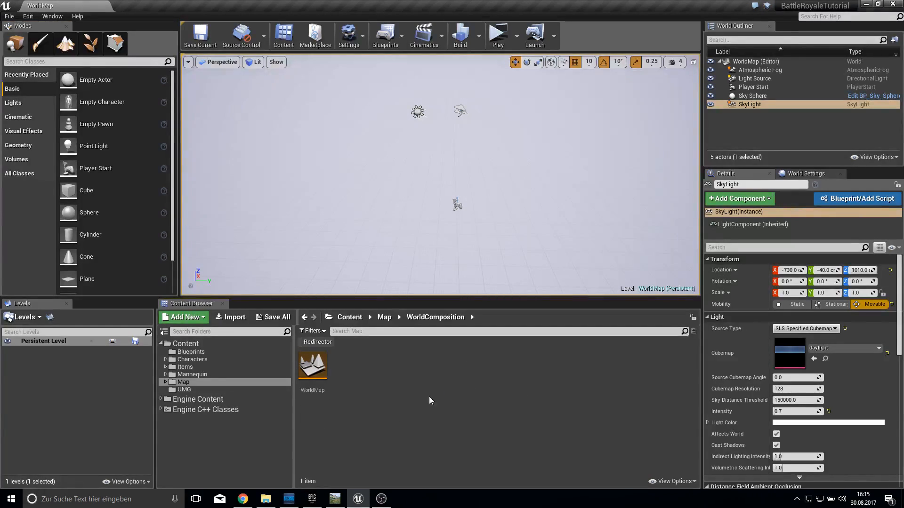
- Enable World Composition in the WorldMap level's world settings and save the level
click(795, 174)
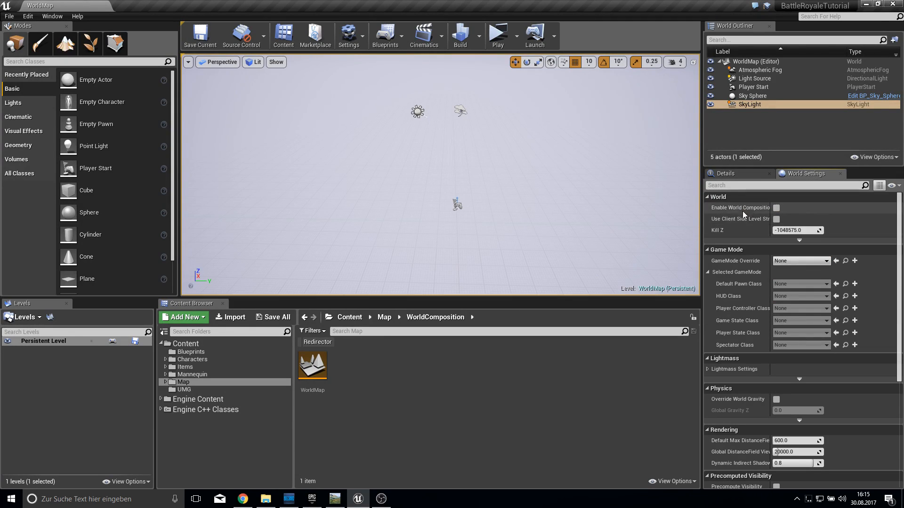
click(776, 209)
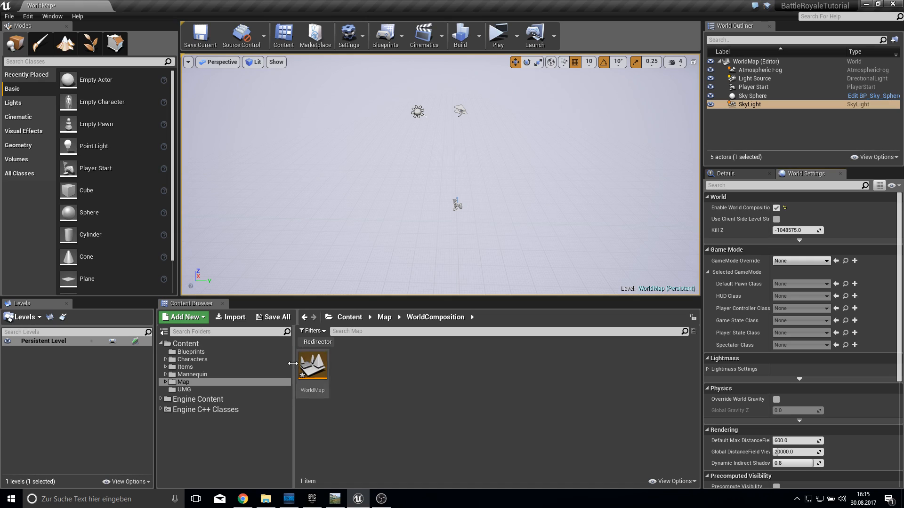
click(270, 318)
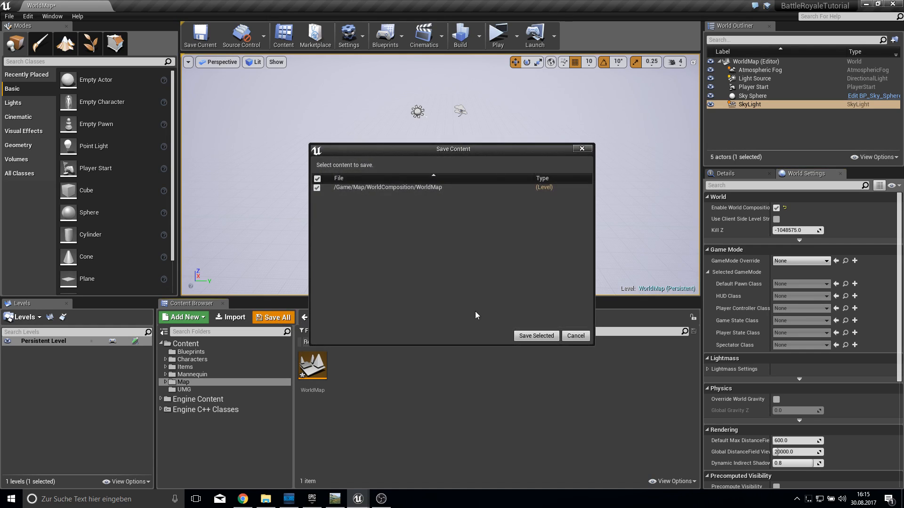
click(536, 335)
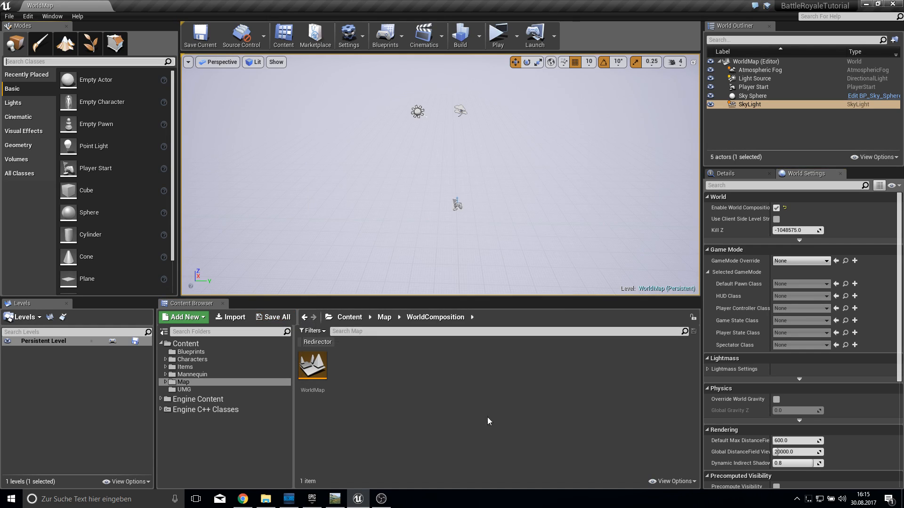
- Open the Level Details window for the persistent level and dock it together with the Levels window
click(69, 342)
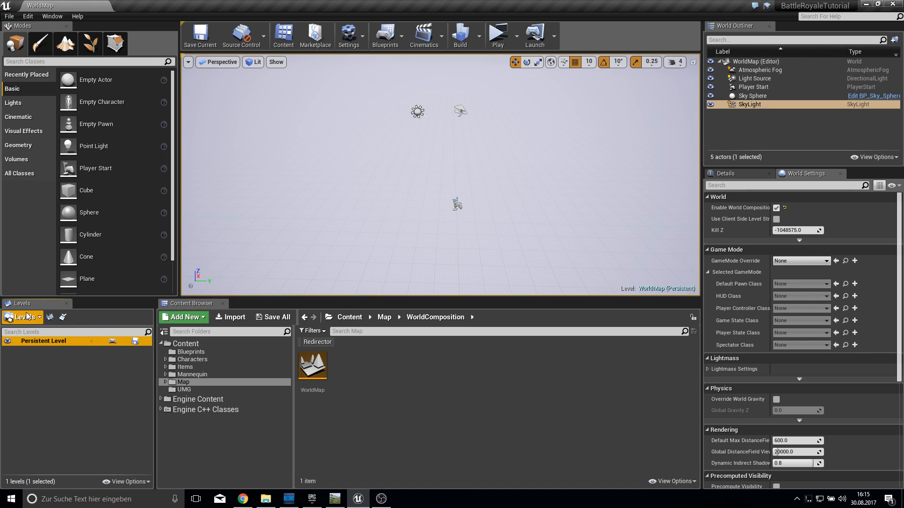
click(55, 320)
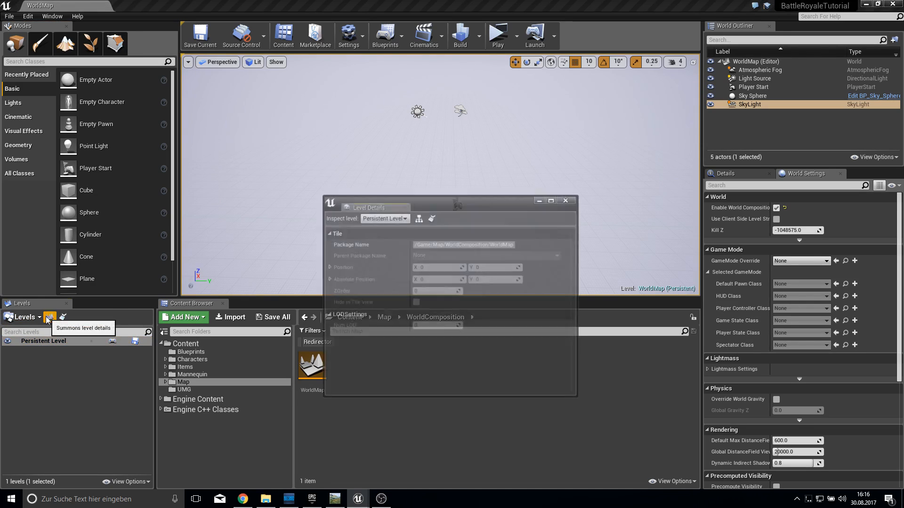
drag(391, 210, 97, 304)
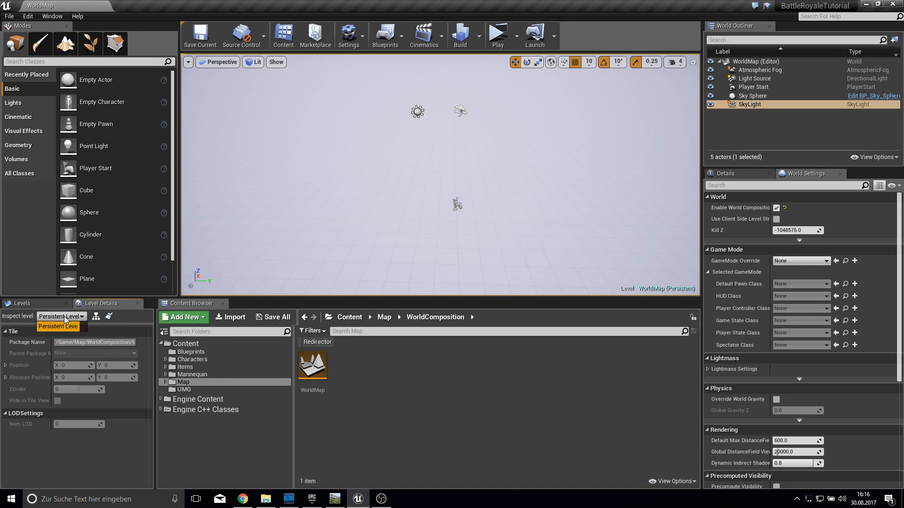
- Open the World Composition view from the Levels list and examine the whole world area
click(58, 304)
click(50, 317)
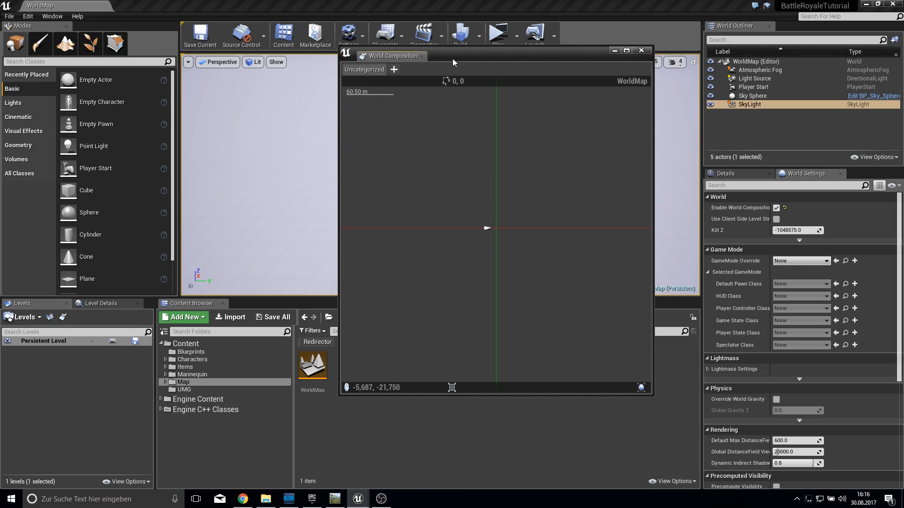
drag(453, 57, 403, 60)
scroll(428, 173, down, 6)
scroll(426, 175, down, 8)
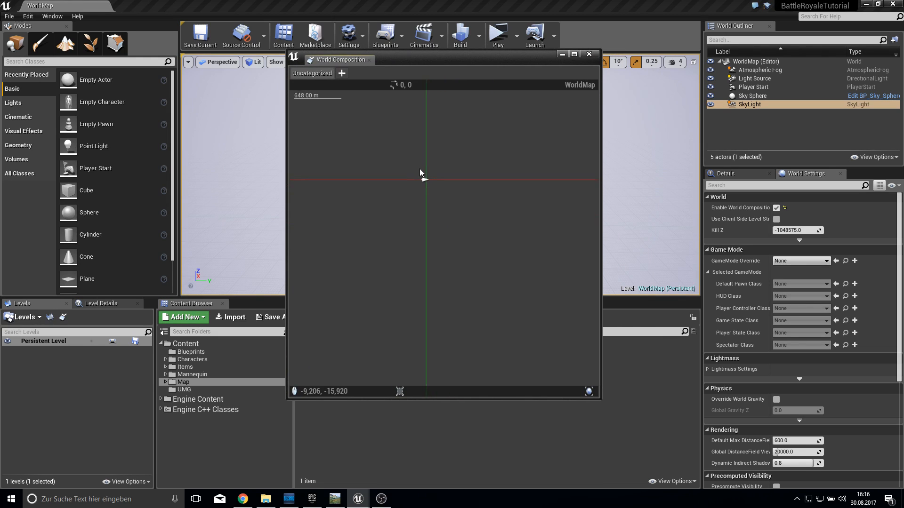
right_drag(406, 158, 462, 238)
scroll(451, 217, down, 1)
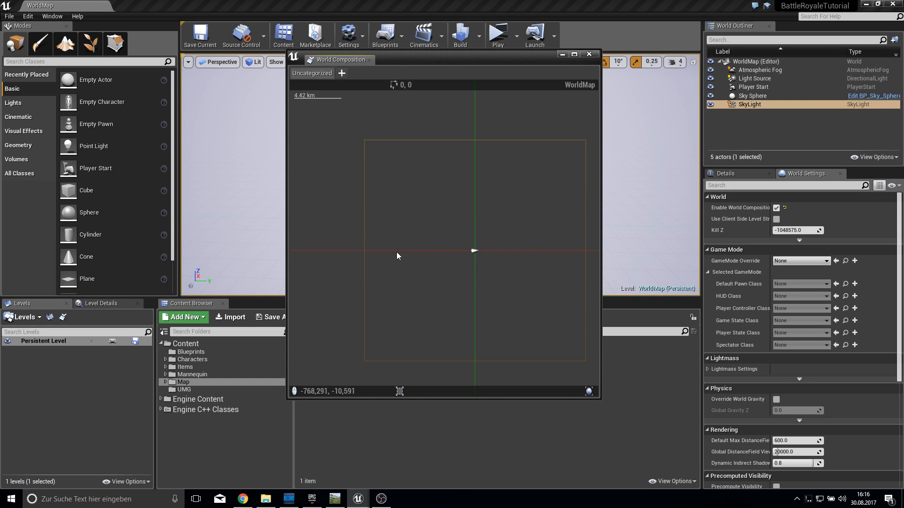
- Create a new sublevel named Map1 in the Map/WorldComposition folder
click(25, 318)
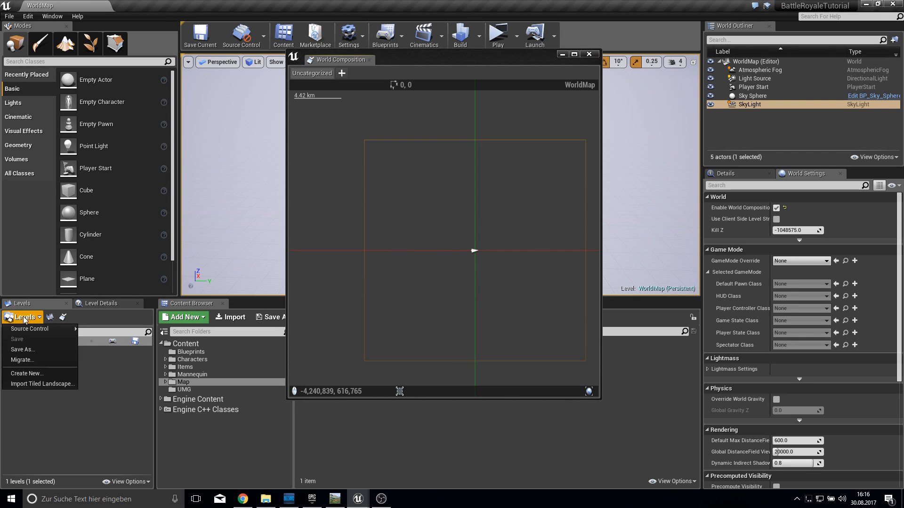
click(32, 376)
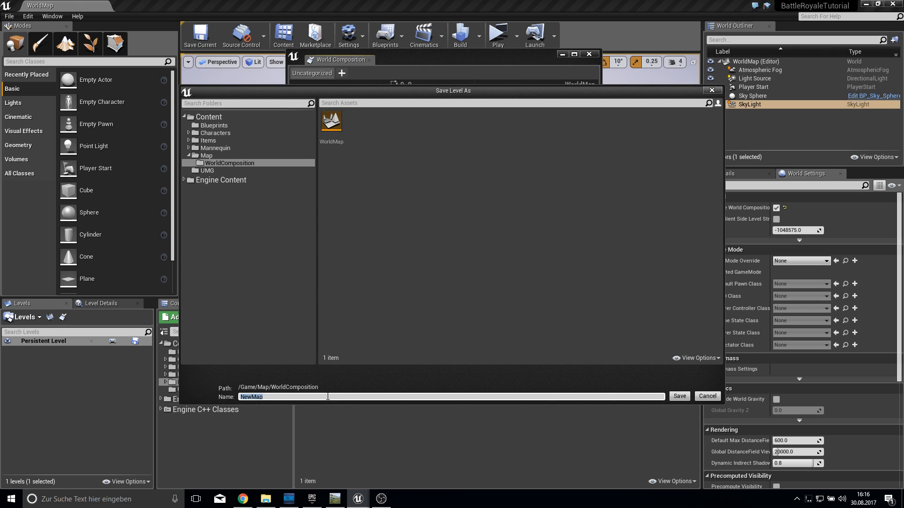
text(Map1)
key(Return)
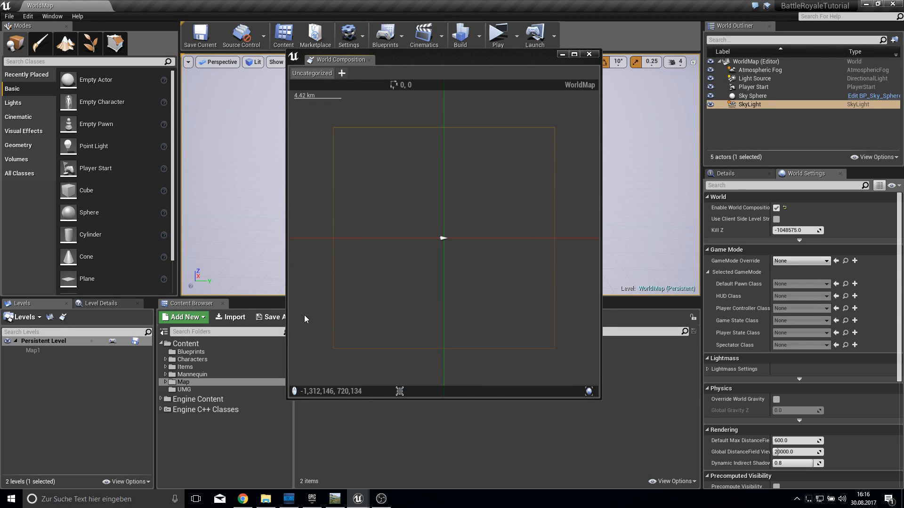
- Load the Map1 sublevel into the world
click(73, 350)
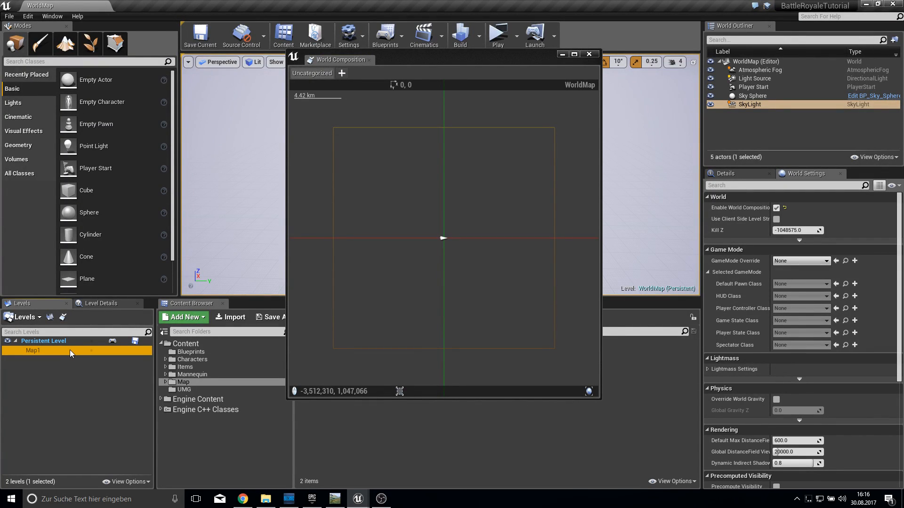
click(73, 392)
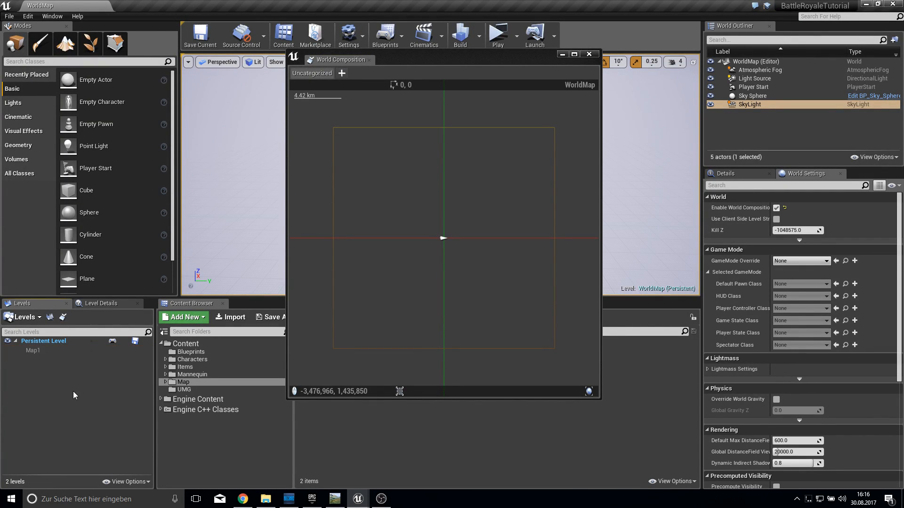
right_click(37, 350)
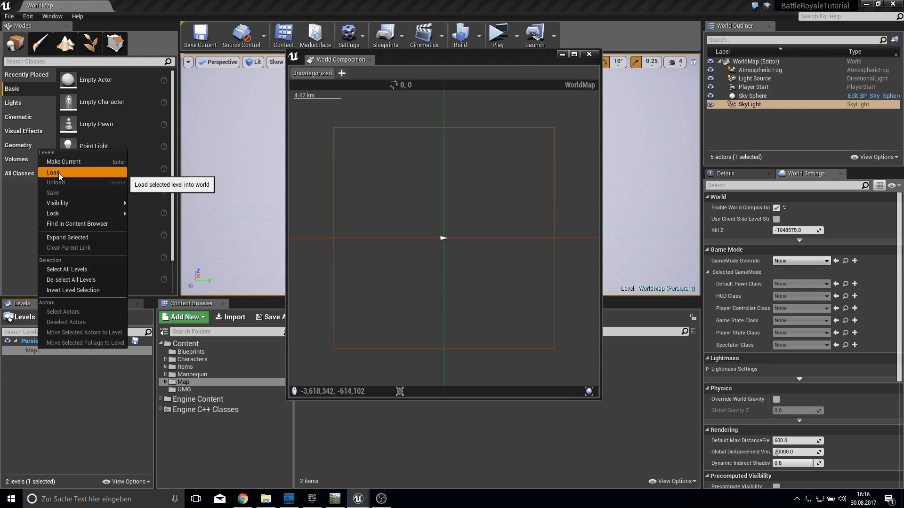
click(58, 172)
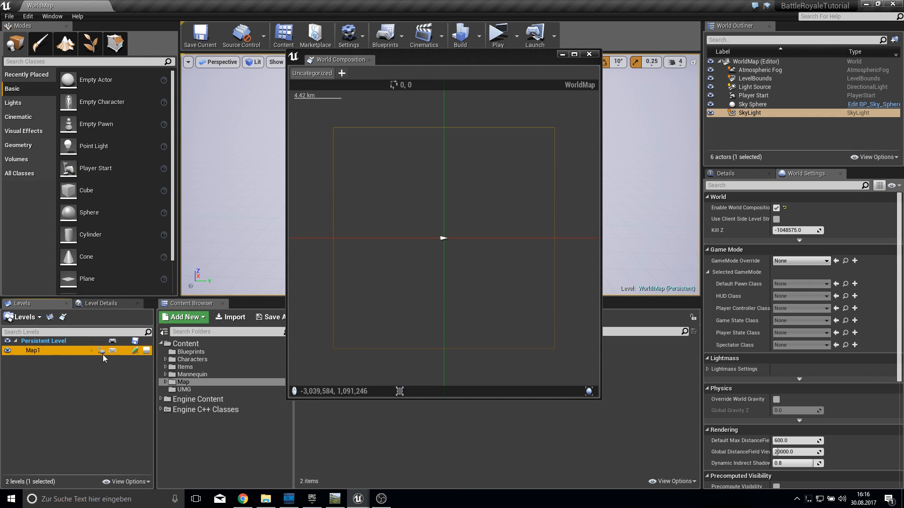
- Make Map1 the current level, close the World Composition window and save Map1
right_click(32, 351)
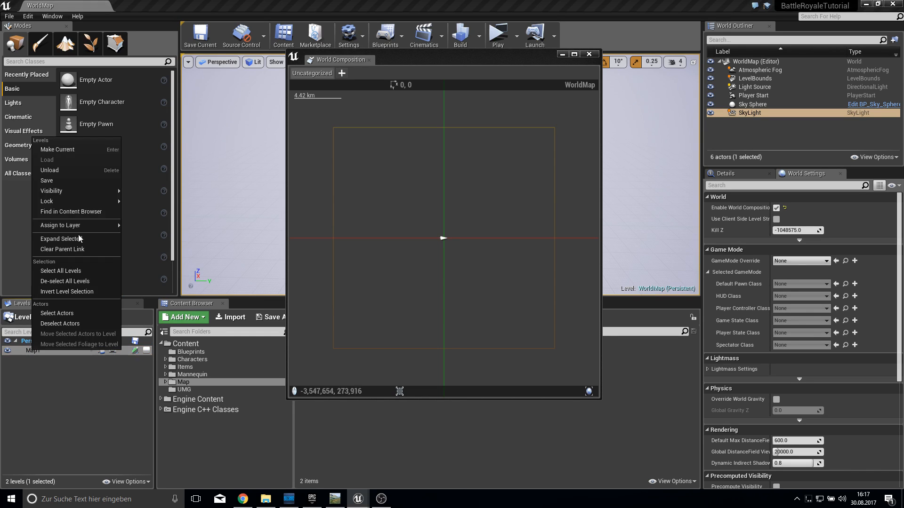
click(62, 151)
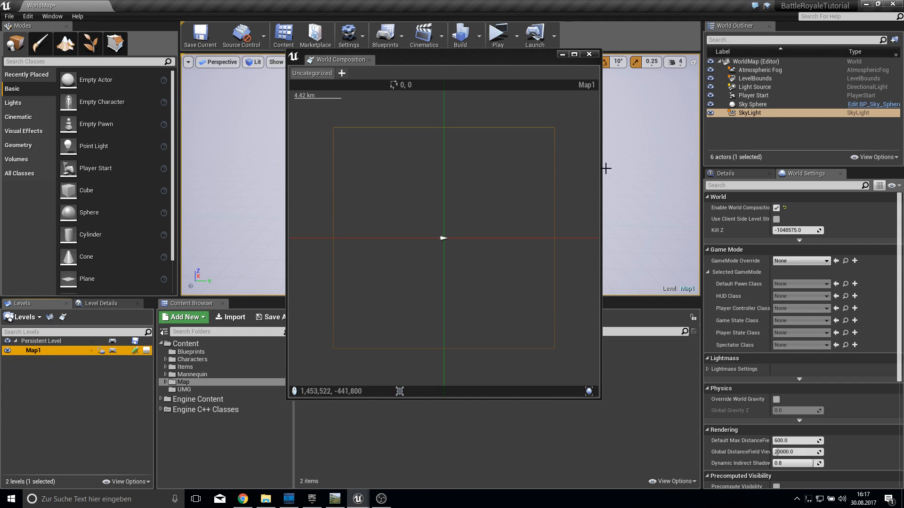
click(588, 53)
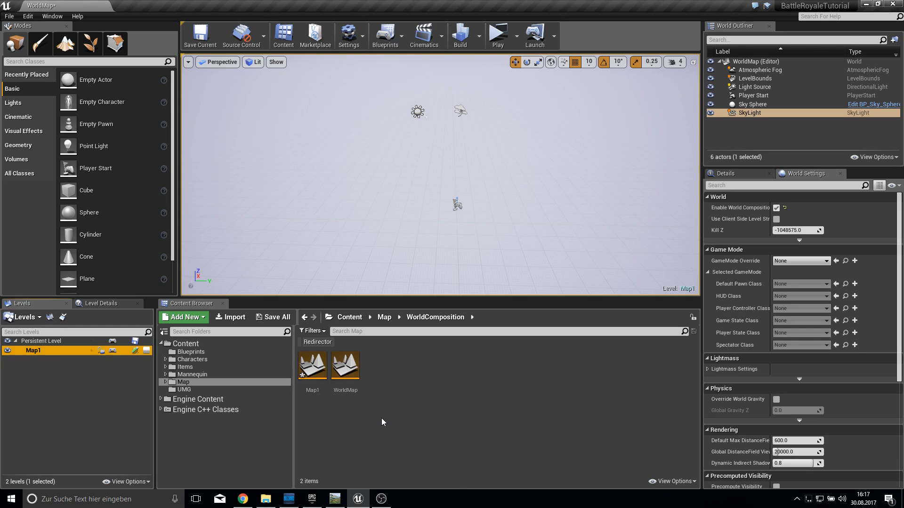
click(134, 350)
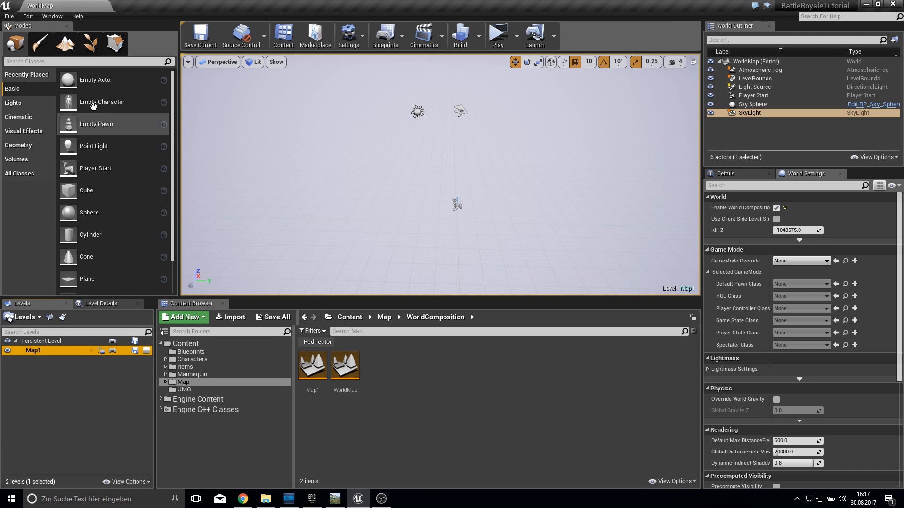
- Create a new landscape in Map1 with its Z location set to 0, keeping the default section and component sizes
click(65, 43)
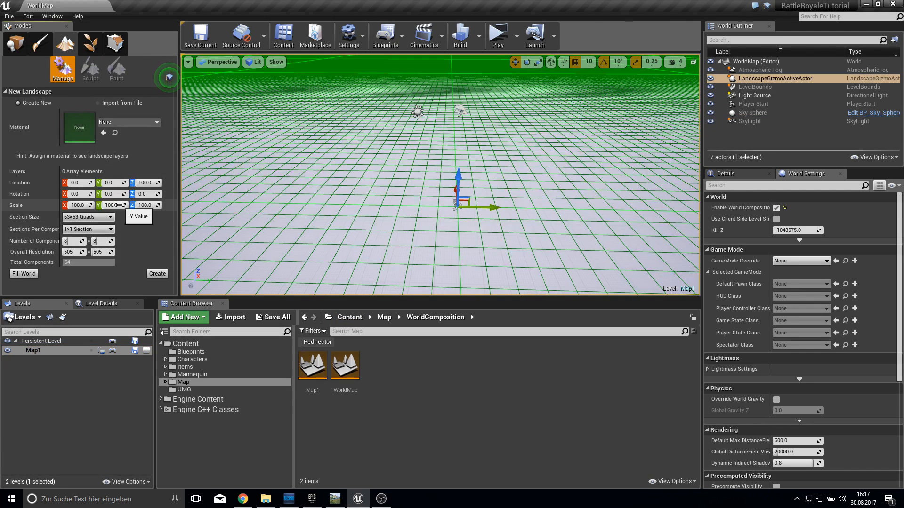
right_drag(381, 150, 380, 184)
key(s)
key(s)
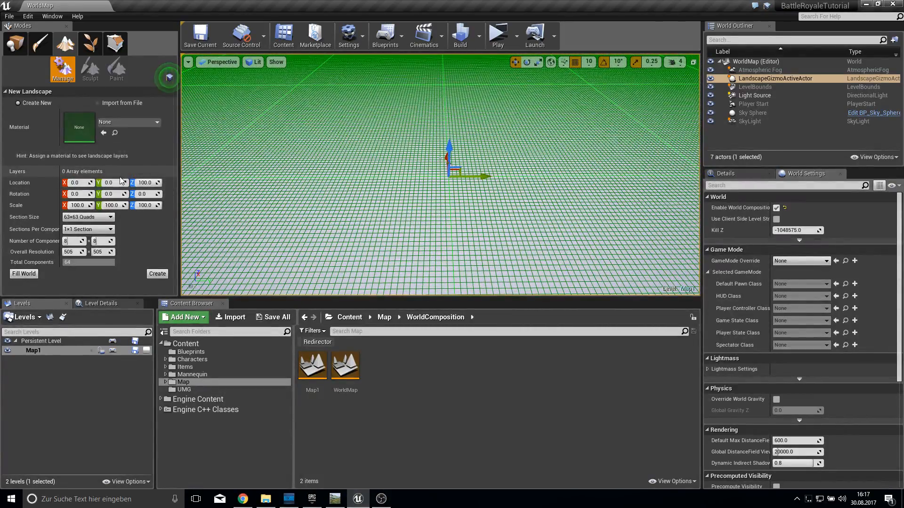
click(145, 182)
text(0)
key(Return)
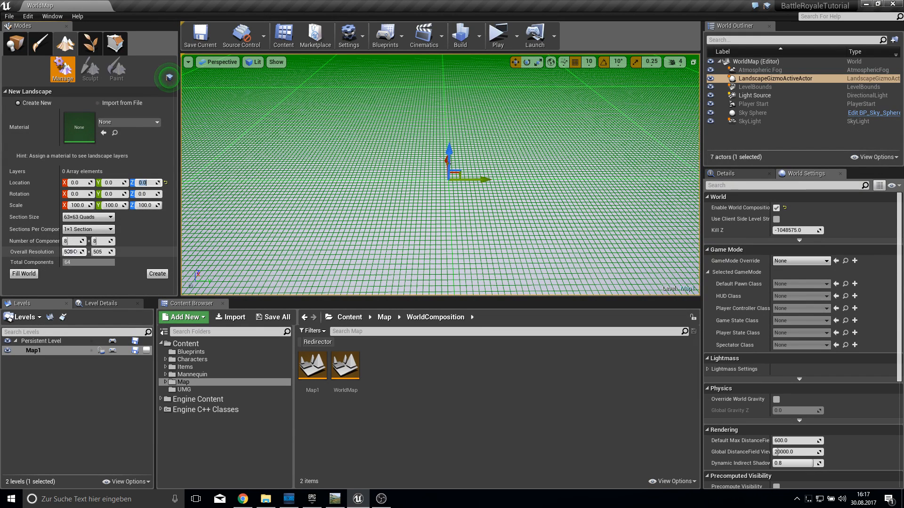
click(151, 274)
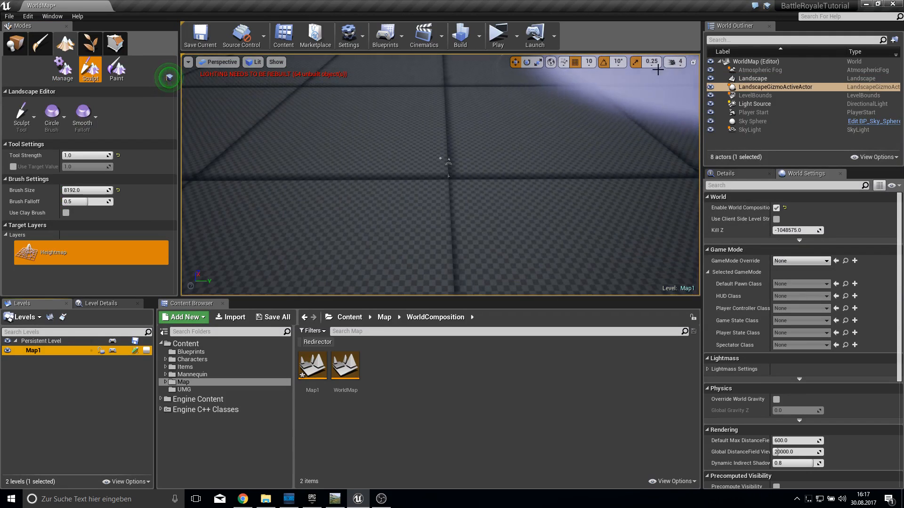
- Return to Place mode, raise the viewport camera speed to 6 and back away to view the whole landscape
key(shift+1)
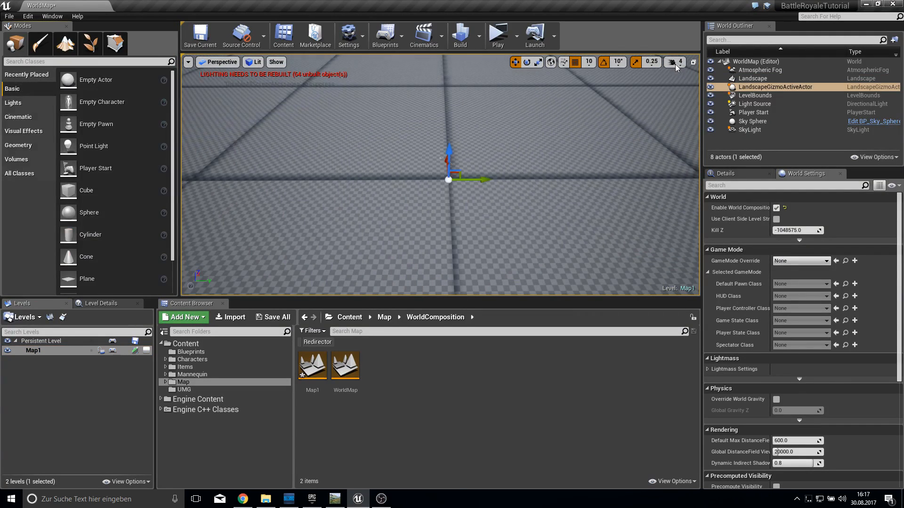
click(679, 64)
drag(695, 84, 711, 84)
key(s)
right_drag(565, 141, 568, 160)
mouse_move(457, 172)
right_down()
mouse_move(456, 159)
mouse_move(457, 172)
right_up()
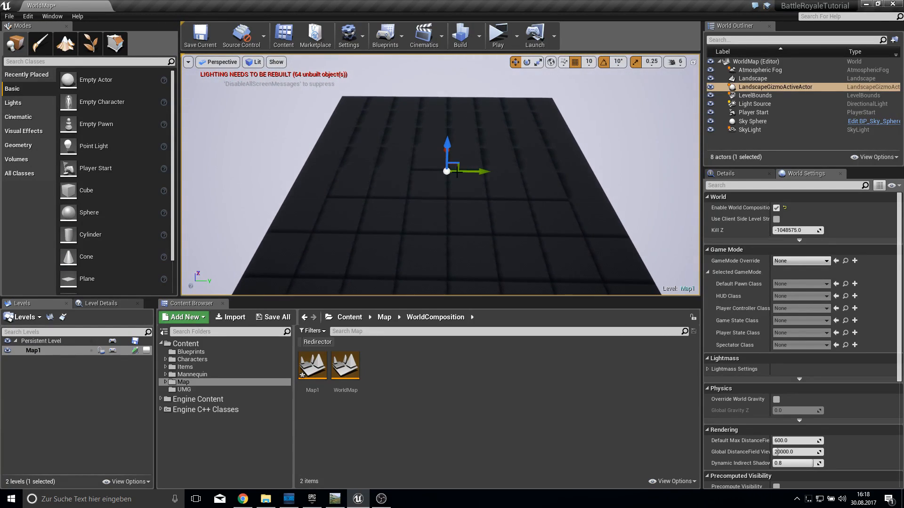
- In World Composition, add an adjacent landscape level on the +X side of Map1 and save it as Map2
click(63, 317)
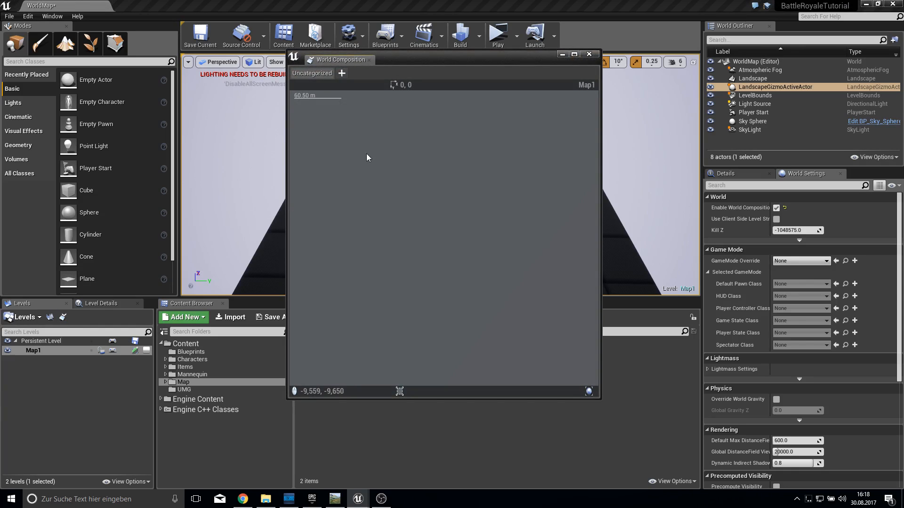
mouse_move(438, 164)
scroll(438, 159, down, 2)
mouse_move(431, 165)
mouse_down()
mouse_move(386, 169)
mouse_move(384, 178)
mouse_move(420, 177)
mouse_up()
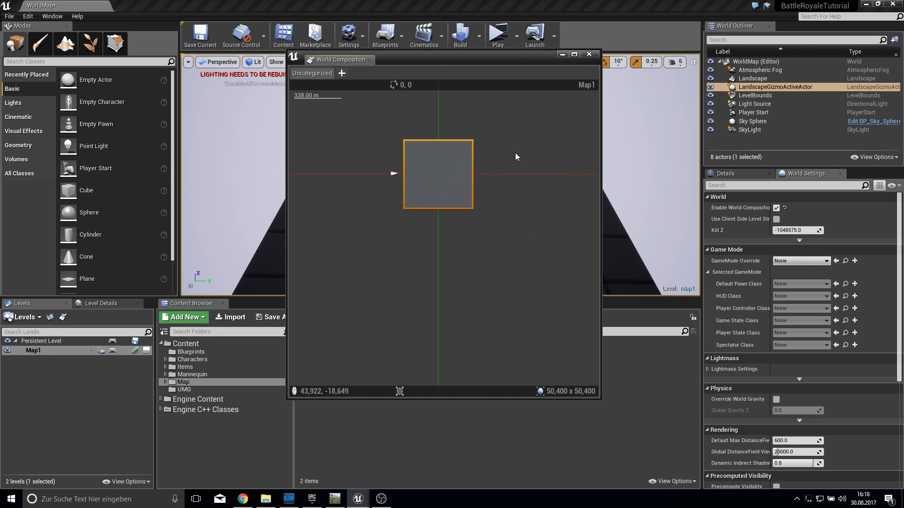
right_drag(458, 176, 453, 176)
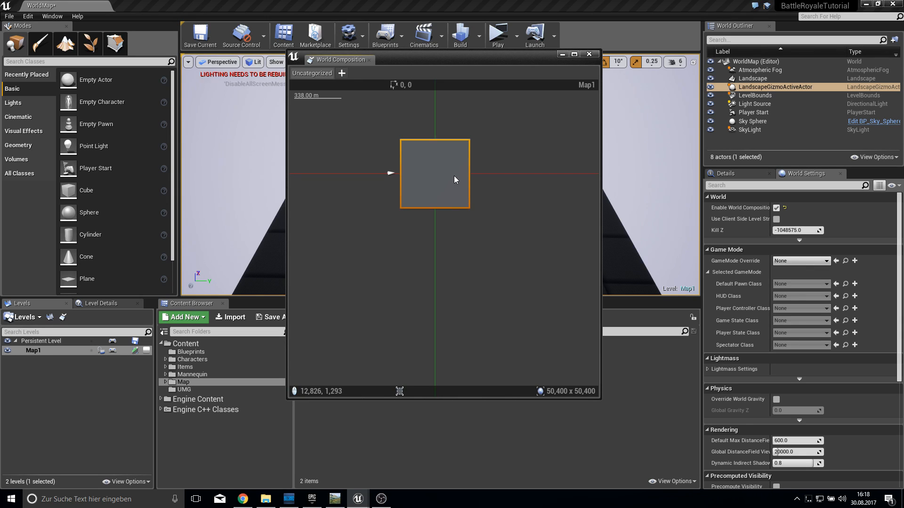
right_click(454, 176)
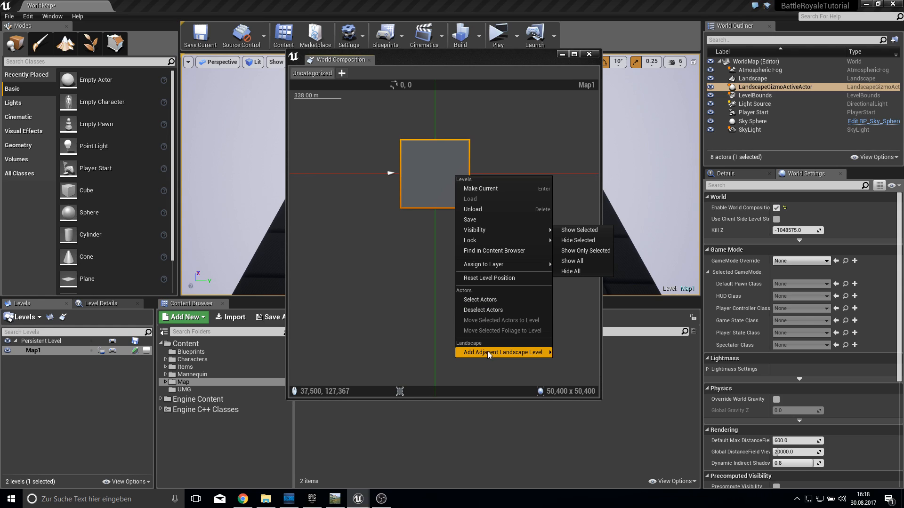
mouse_move(487, 352)
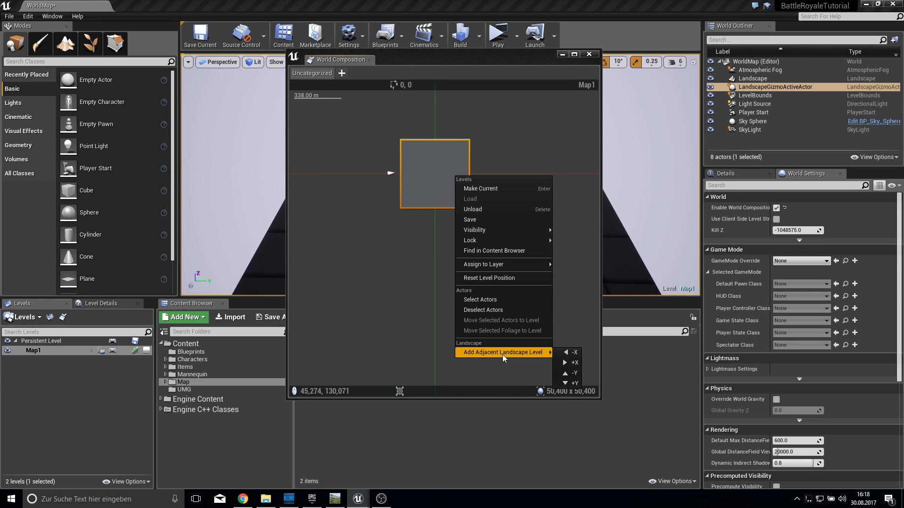
click(574, 364)
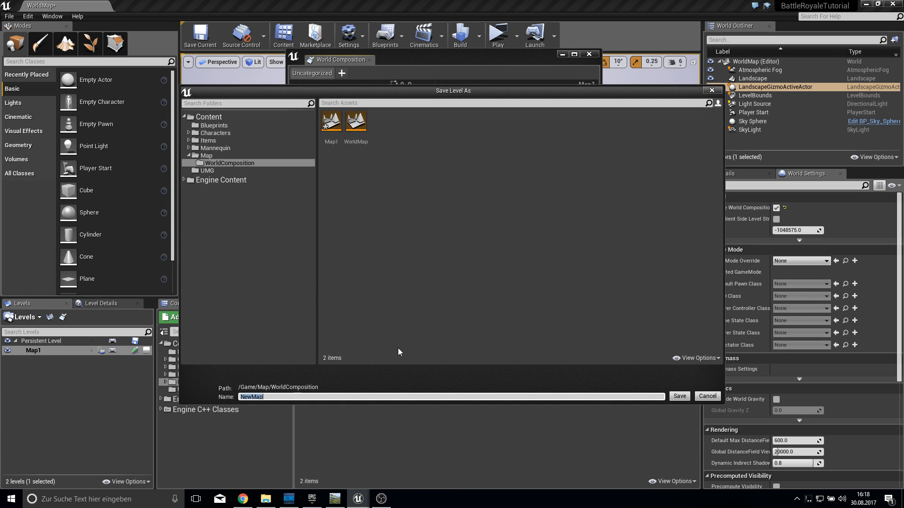
text(Mqap2)
key(Return)
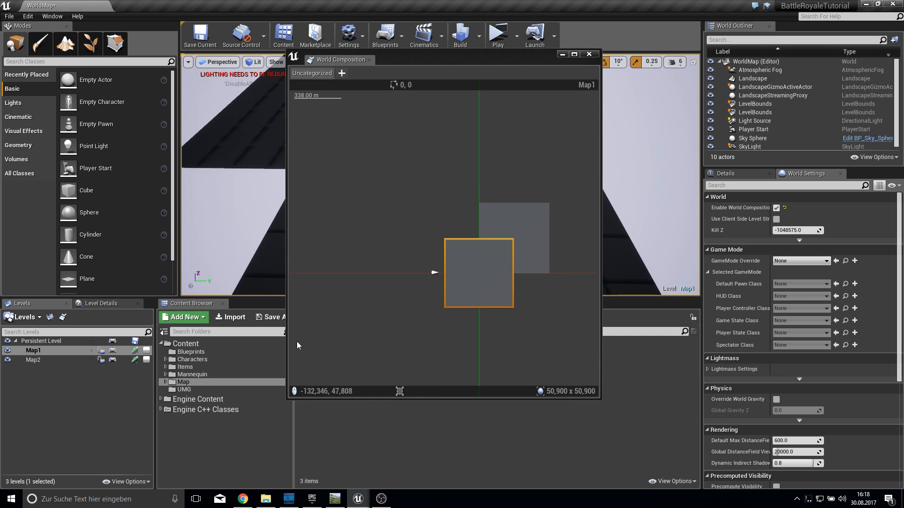
- Move the Map2 tile flush against the +X edge of the Map1 tile and close the World Composition window
drag(509, 238, 556, 264)
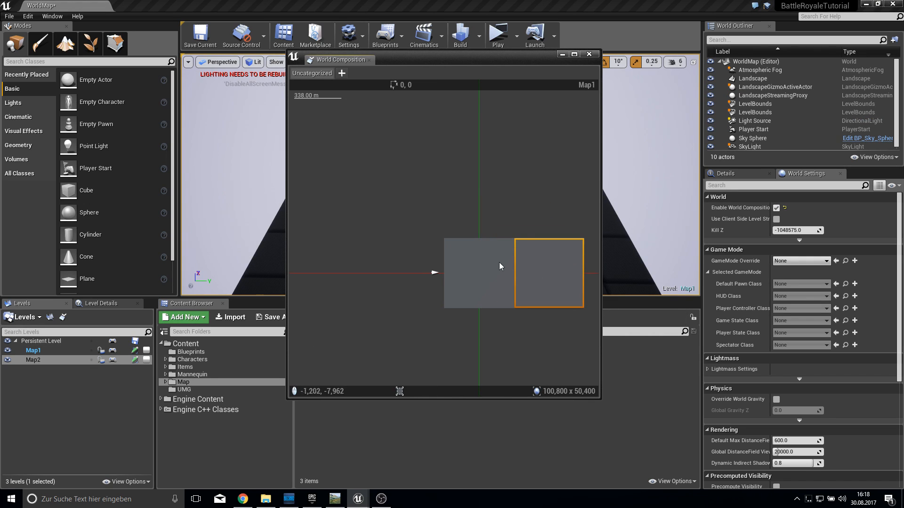
click(582, 56)
right_drag(583, 59, 582, 59)
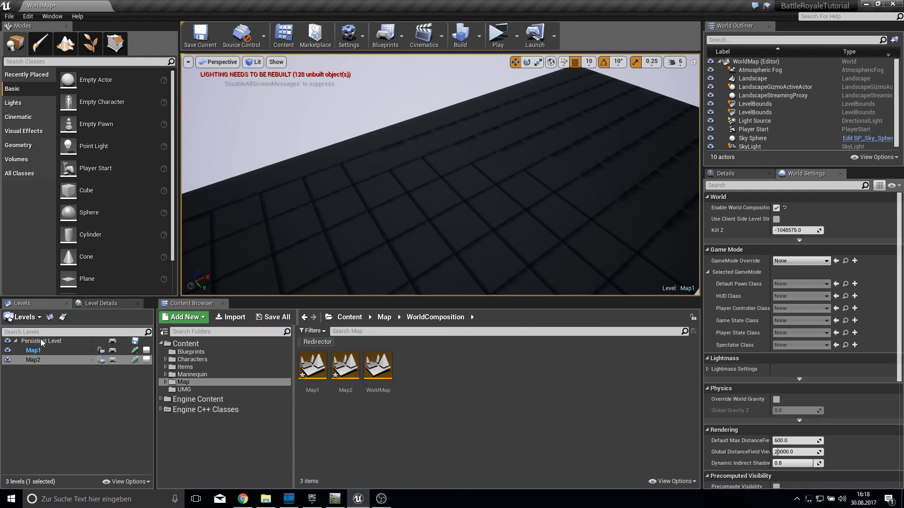
- Save all modified levels and make the persistent level the current one
click(277, 320)
click(540, 337)
double_click(66, 340)
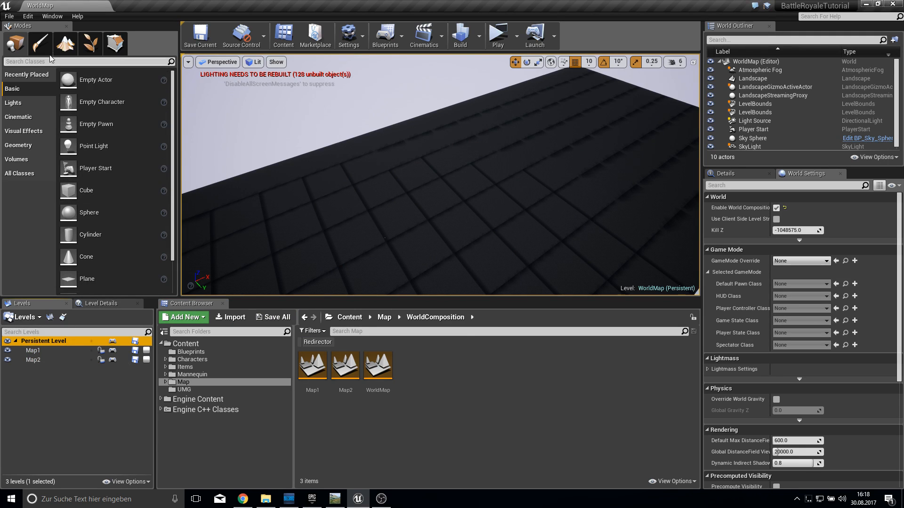
- Sculpt a group of hills on the landscape across the border between Map1 and Map2
click(66, 43)
mouse_move(537, 161)
mouse_down()
mouse_move(347, 210)
mouse_move(390, 125)
mouse_move(484, 117)
mouse_move(369, 161)
mouse_move(609, 182)
mouse_move(494, 289)
mouse_move(541, 157)
mouse_move(679, 251)
mouse_up()
mouse_move(493, 188)
right_down()
mouse_move(518, 214)
mouse_move(475, 196)
mouse_move(510, 173)
right_up()
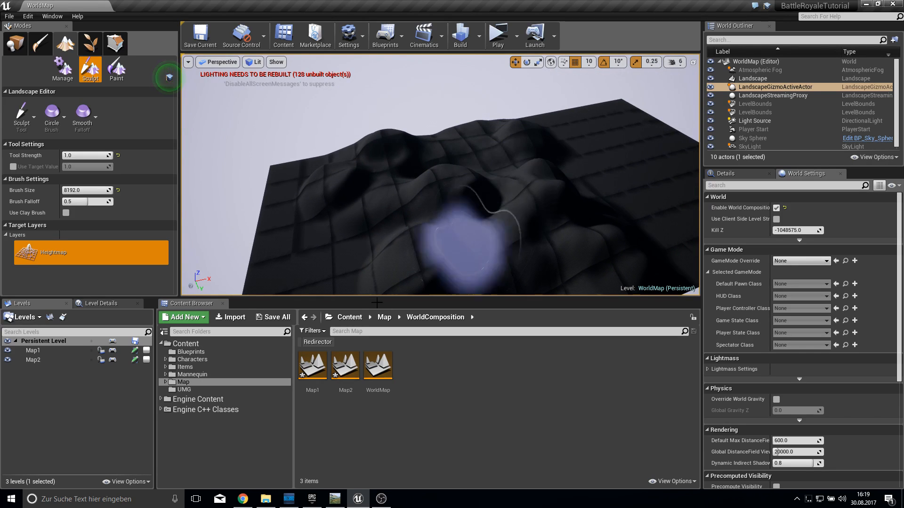
- Hide and show Map1 and Map2 in turn to check which part of the terrain each level holds
click(8, 350)
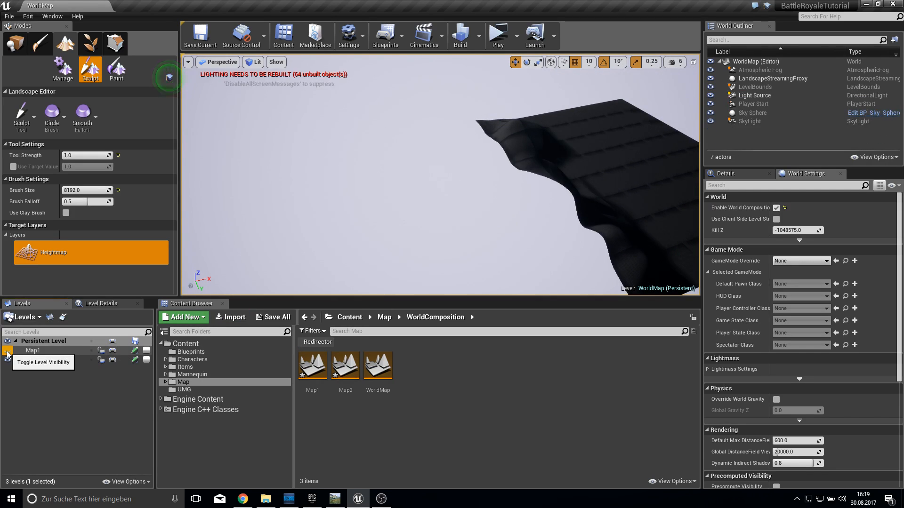
click(7, 350)
click(8, 360)
click(8, 361)
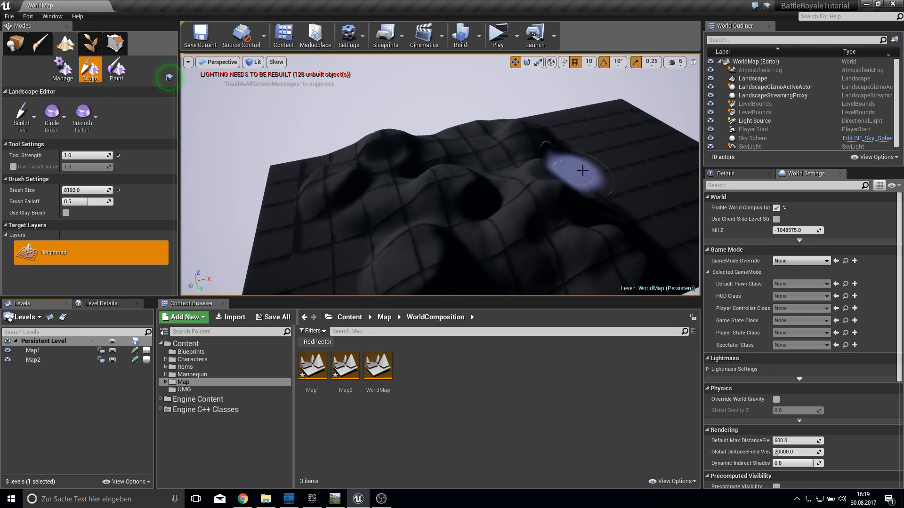
- Raise another small hill near the middle of the sculpted terrain
mouse_move(571, 226)
right_down()
mouse_move(542, 221)
mouse_move(579, 219)
mouse_move(583, 231)
right_up()
mouse_move(477, 175)
right_down()
mouse_move(472, 155)
mouse_move(502, 151)
mouse_move(472, 150)
right_up()
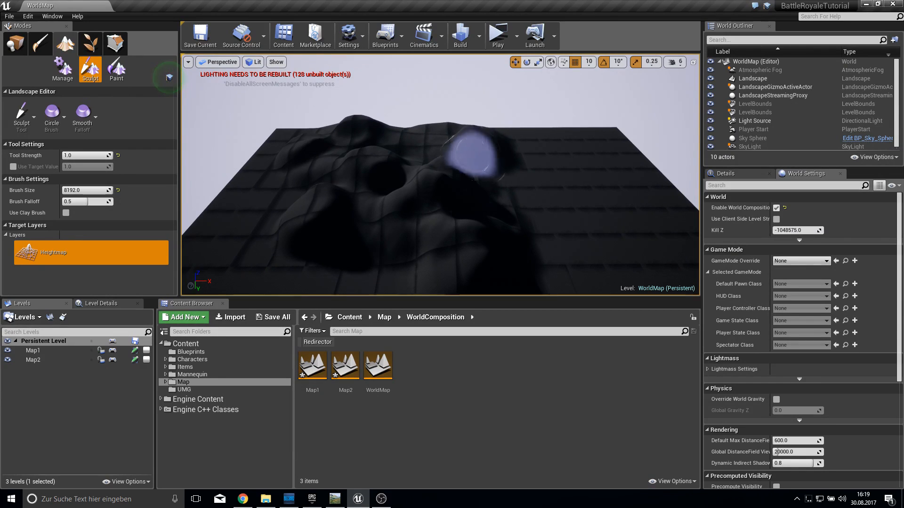
drag(437, 208, 430, 210)
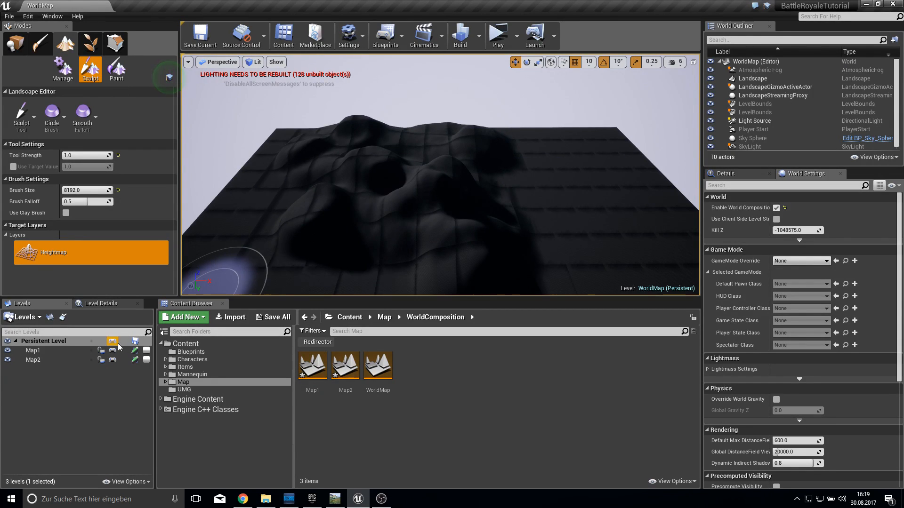
- Create a new level named Lobby in the WorldComposition folder
click(47, 343)
right_click(45, 343)
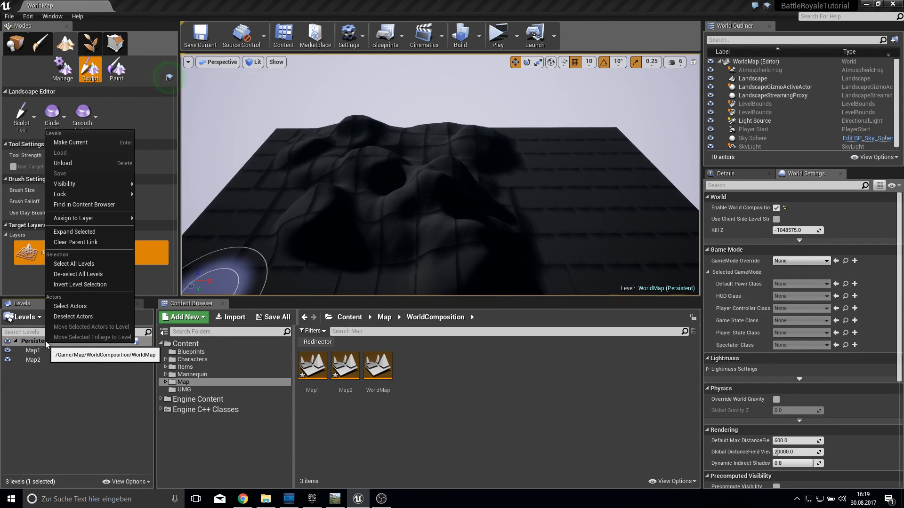
mouse_move(64, 220)
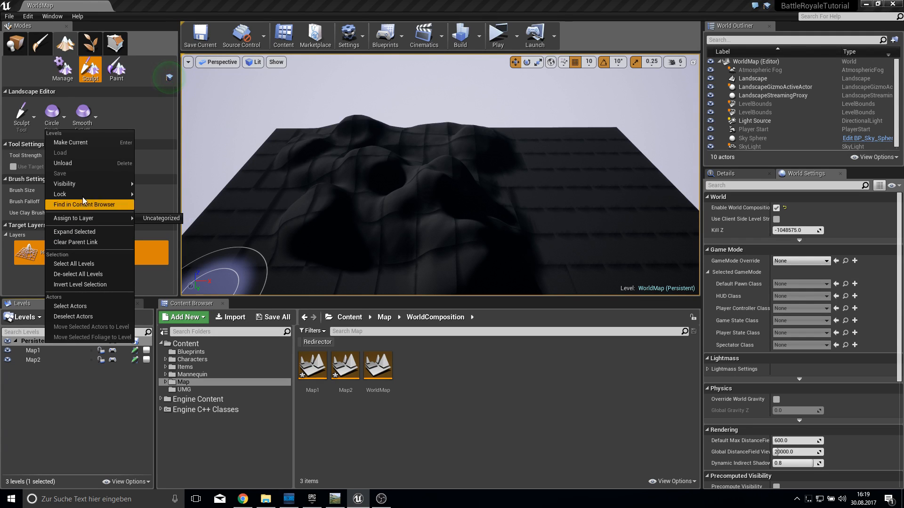
click(24, 318)
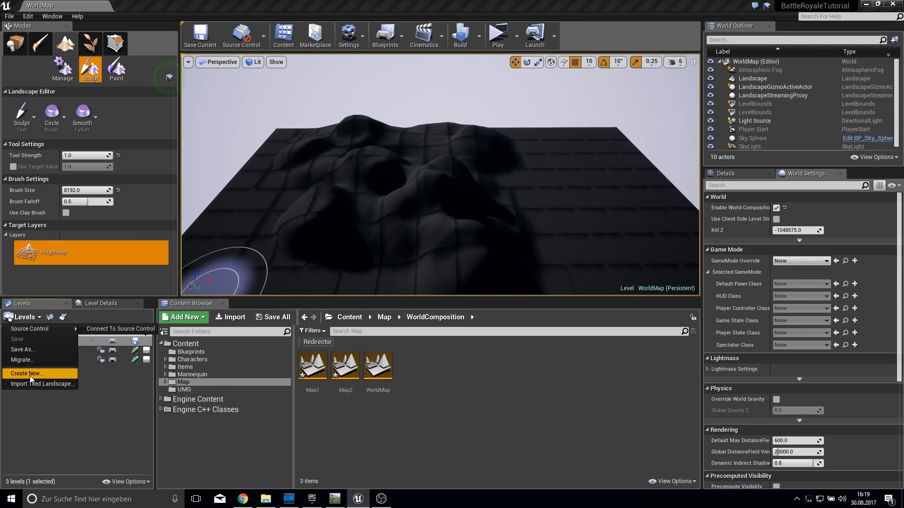
click(30, 374)
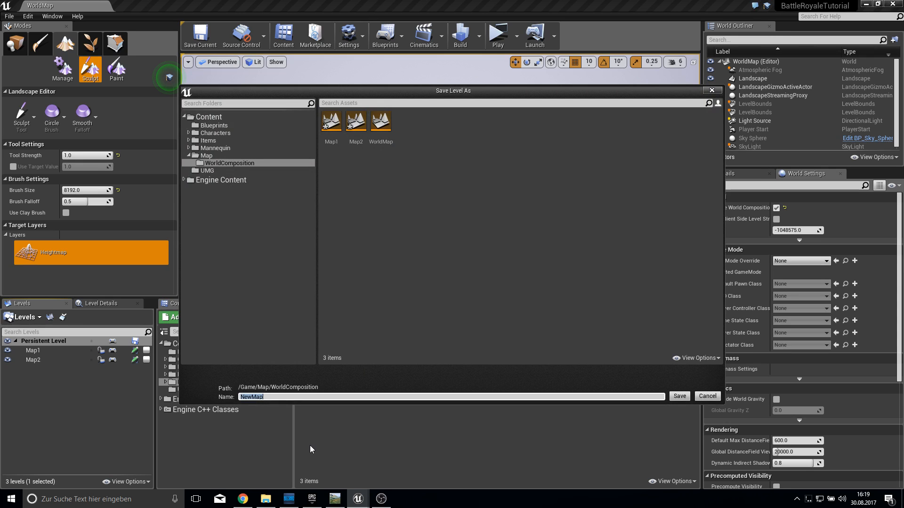
text(Lobby)
key(Return)
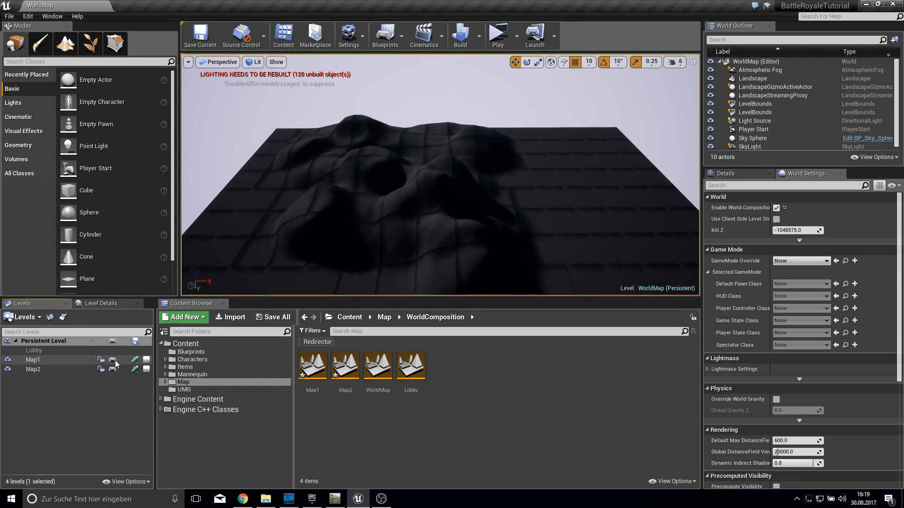
- Delete the newly created Lobby level asset from the WorldComposition folder
click(52, 351)
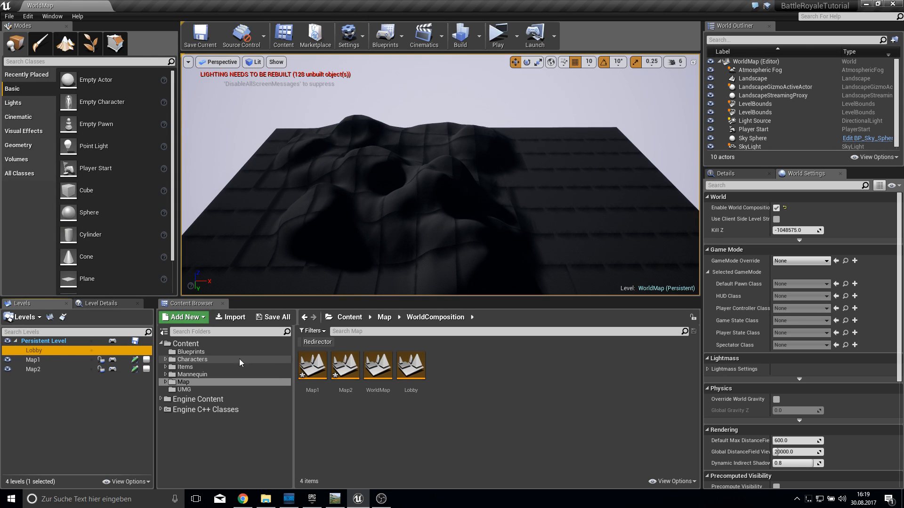
click(411, 366)
key(Delete)
click(395, 398)
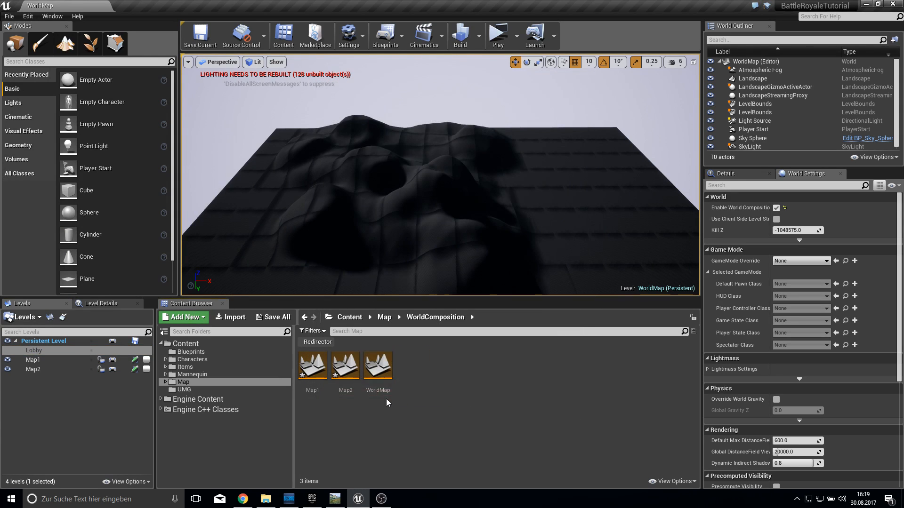
- Save Map1 and Map2, reopen the WorldMap level, and make Map2 the current level
double_click(380, 376)
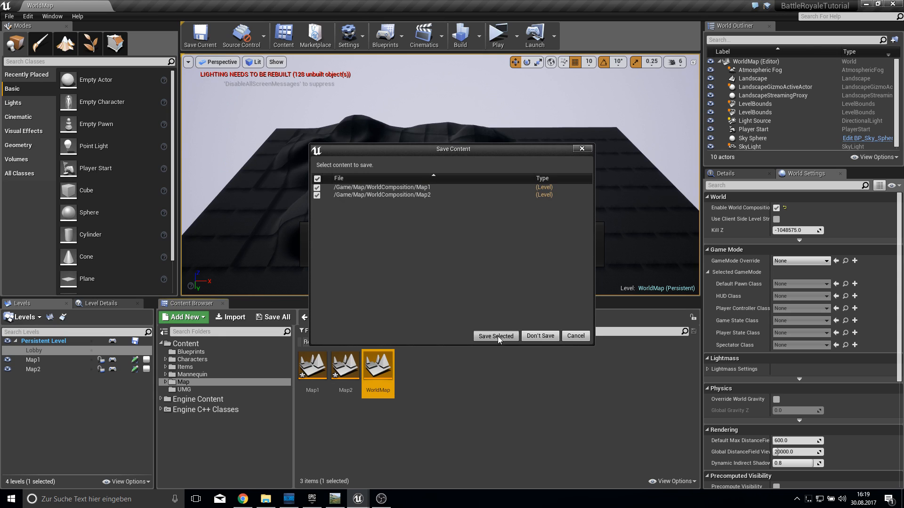
click(498, 336)
double_click(51, 360)
right_drag(376, 188, 343, 181)
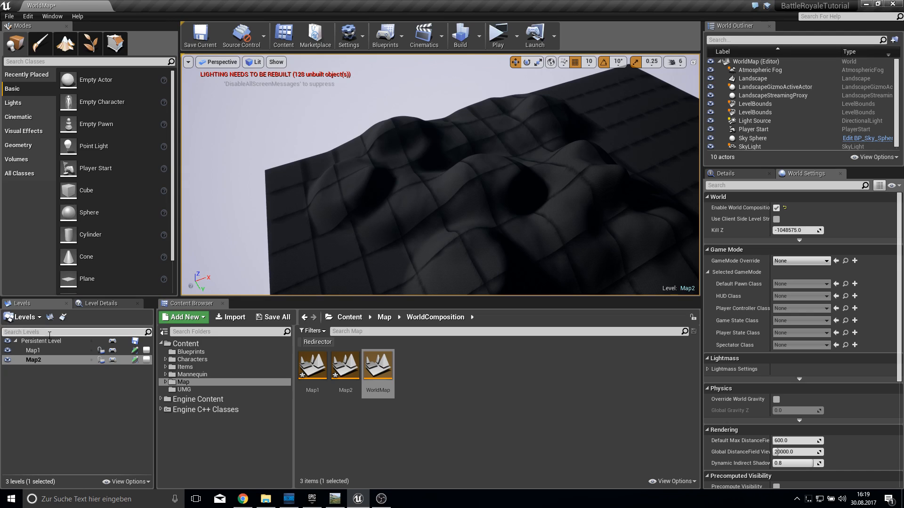
- Look at the Map1 tile's adjacent landscape level options in the World Composition view, then close the view
click(62, 319)
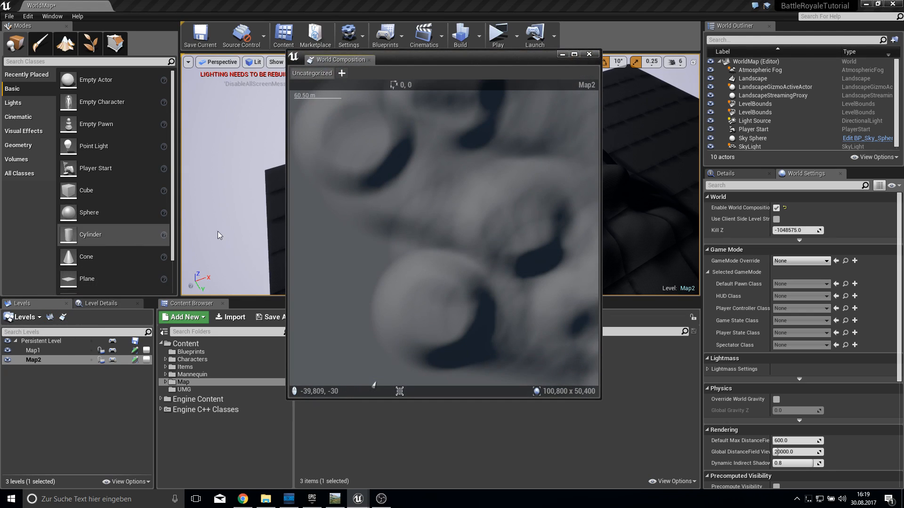
scroll(402, 208, up, 2)
click(395, 195)
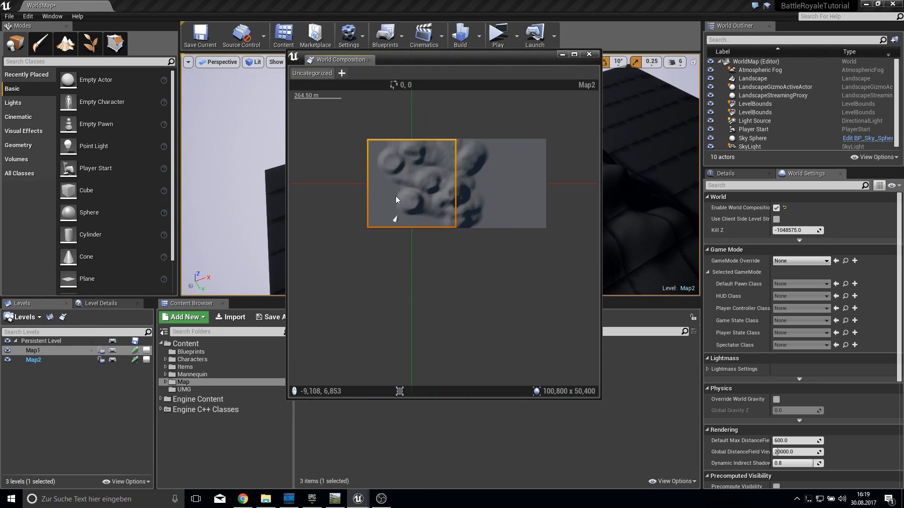
right_click(396, 196)
mouse_move(422, 370)
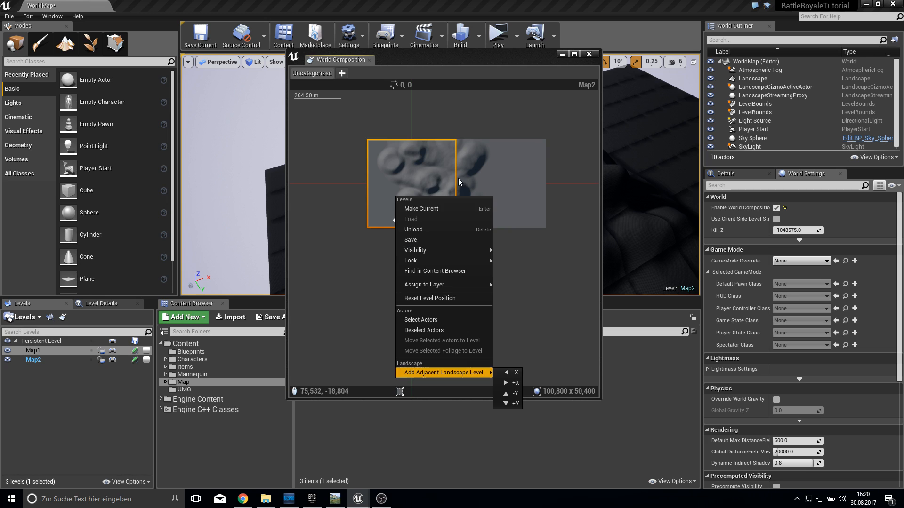
click(587, 55)
click(588, 55)
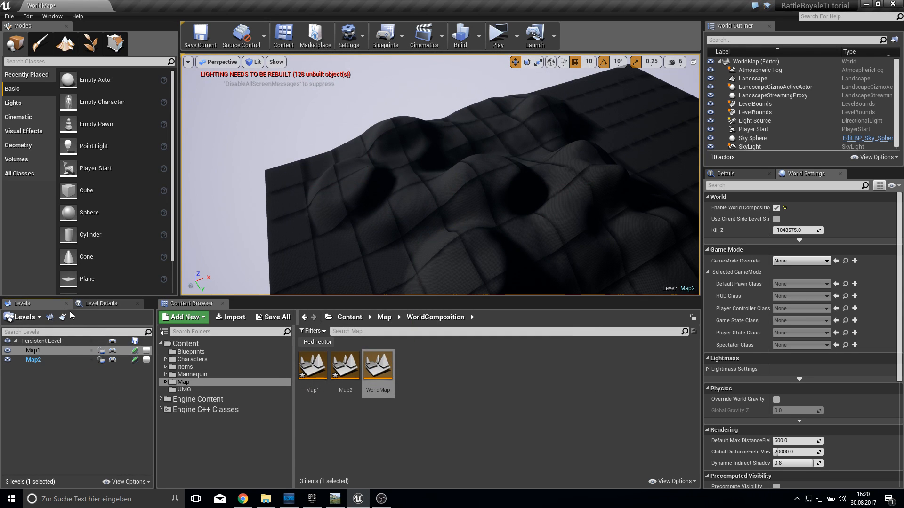
- Create a new level named Lobby in the WorldComposition folder and make it the current level
click(20, 318)
click(23, 360)
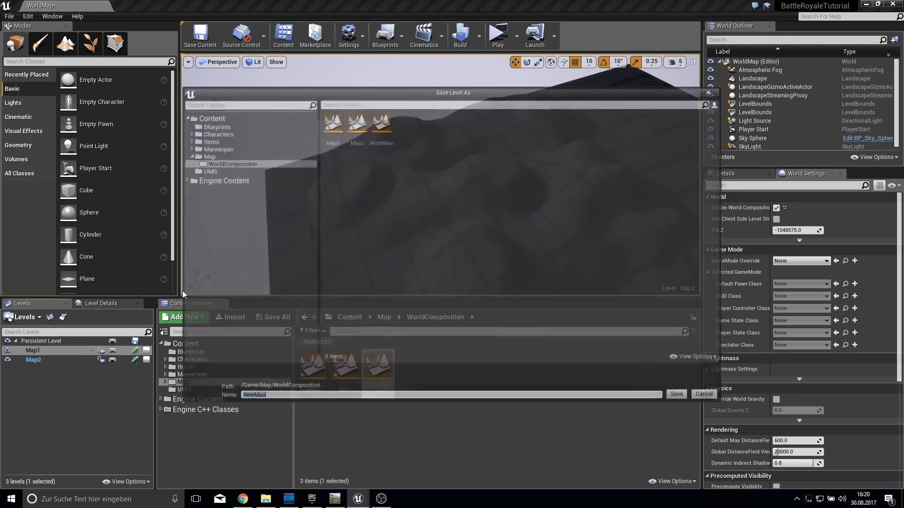
text(Lobby)
key(Return)
click(410, 374)
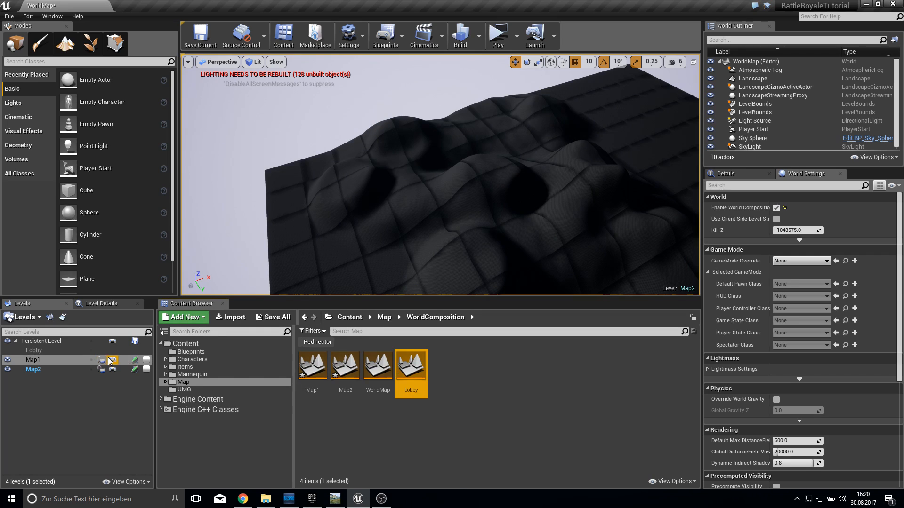
double_click(28, 353)
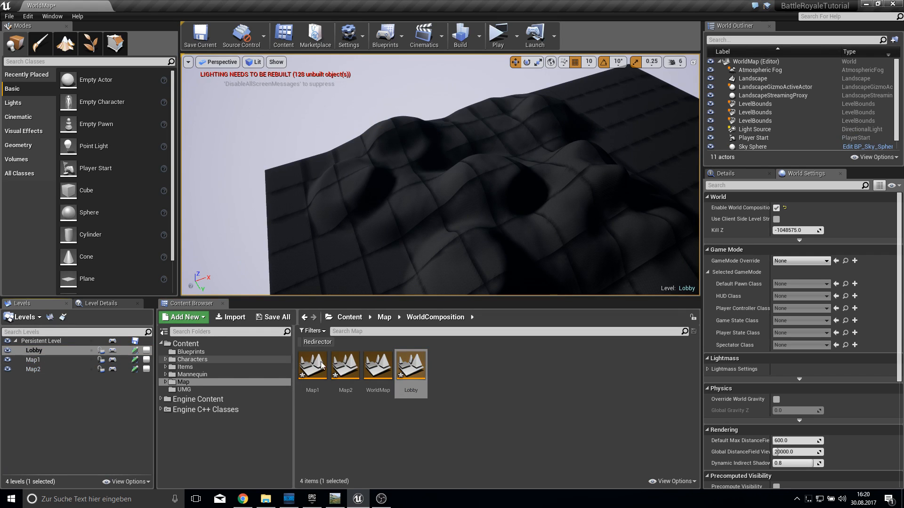
- Hide Map1 and Map2 and create a new landscape of 8 × 8 components with 63x63-quad sections in the Lobby level
click(411, 371)
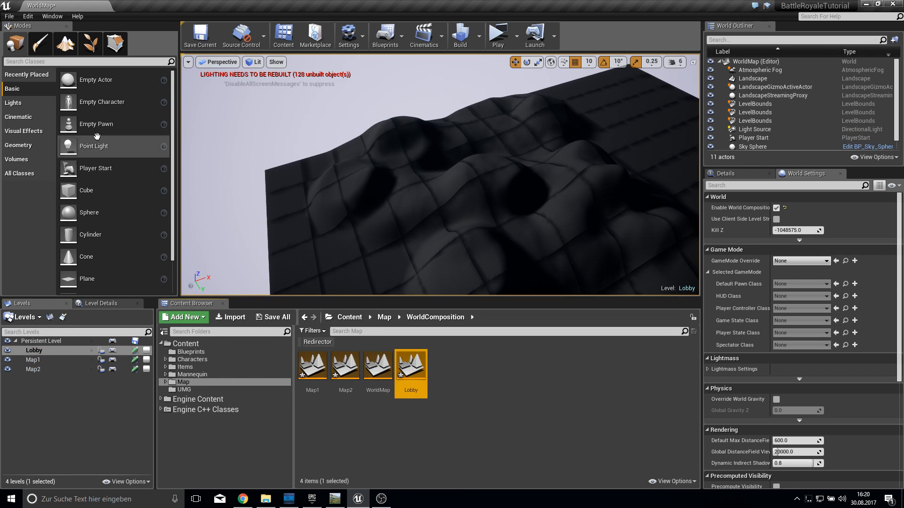
click(67, 46)
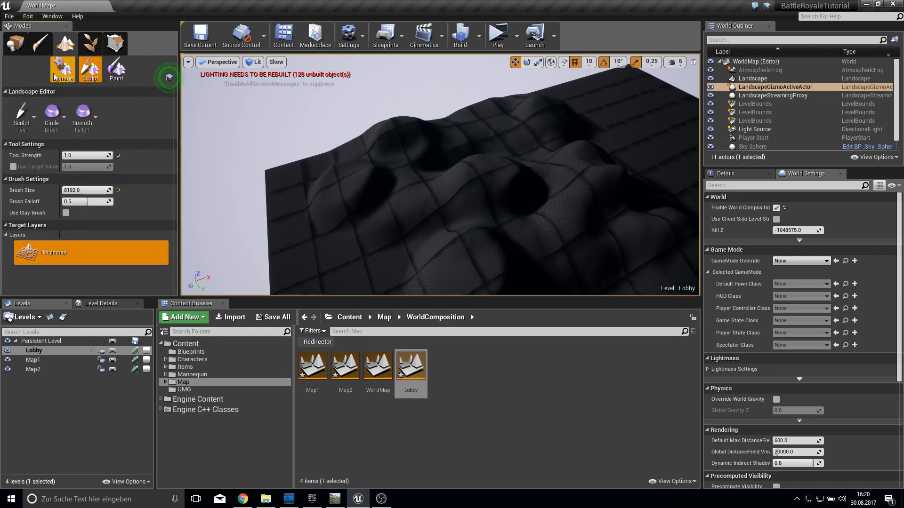
click(7, 360)
click(7, 369)
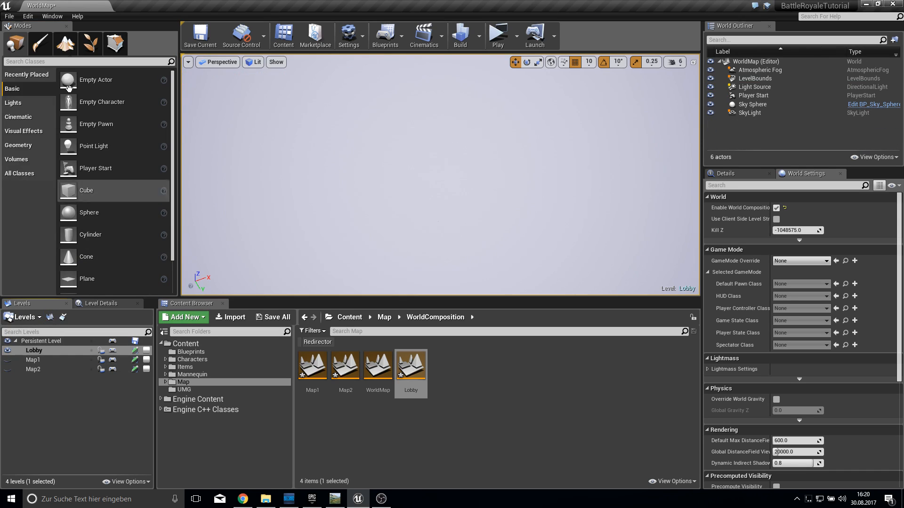
click(66, 43)
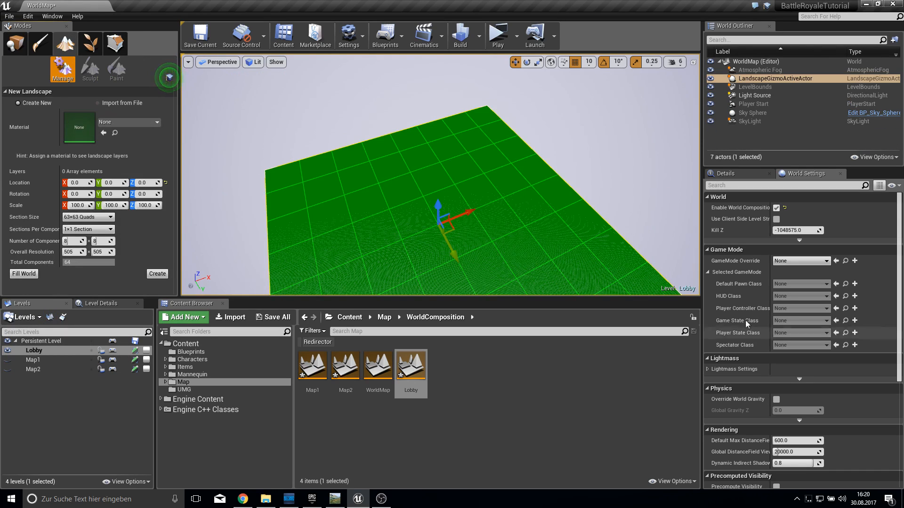
click(157, 274)
click(58, 352)
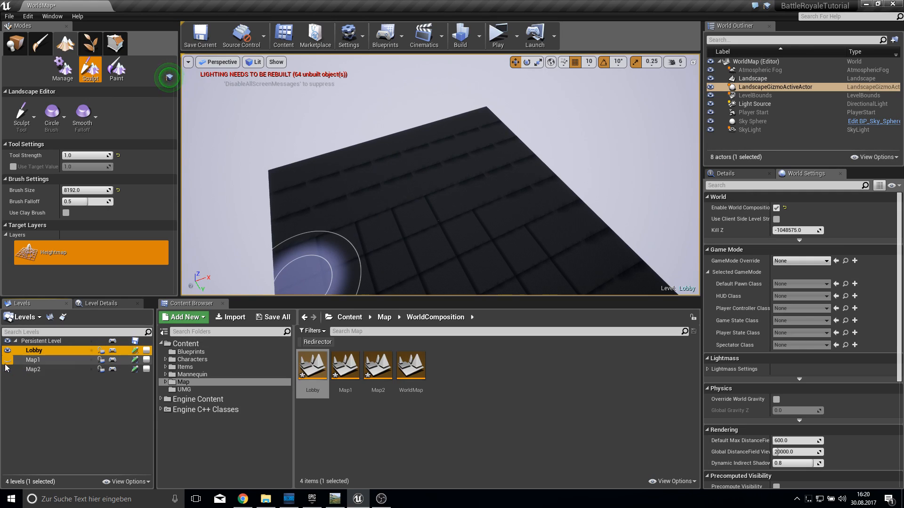
- Move the Lobby tile off the Map1 tile to an empty area of the World Composition view
click(15, 43)
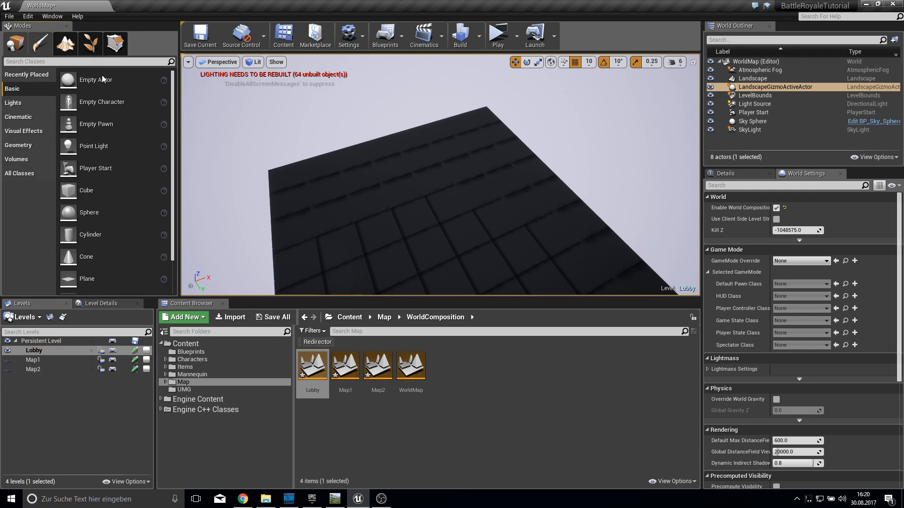
click(469, 248)
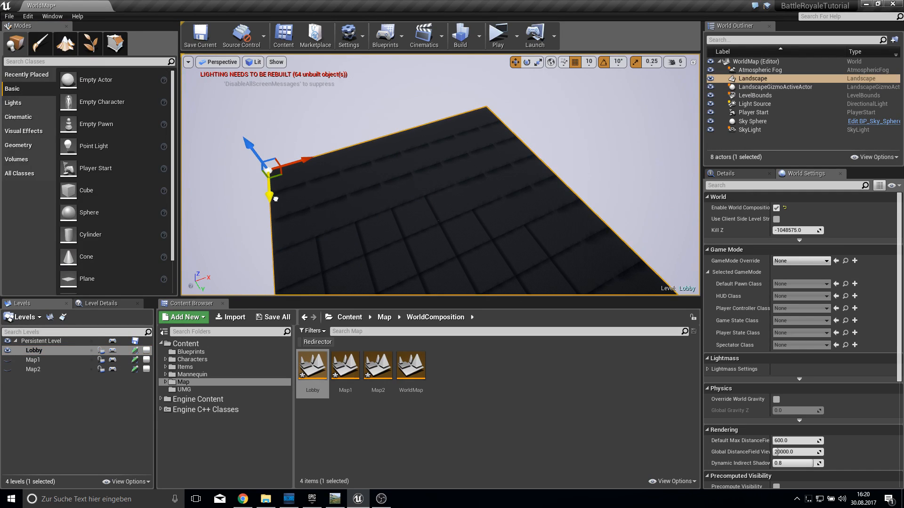
click(63, 318)
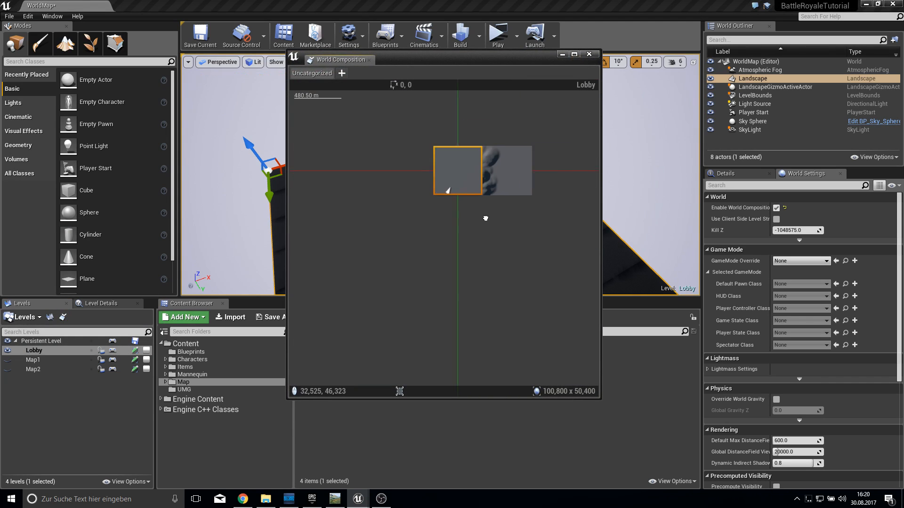
drag(439, 170, 299, 337)
scroll(353, 273, down, 7)
- Make the Map1 and Map2 levels visible again
click(7, 360)
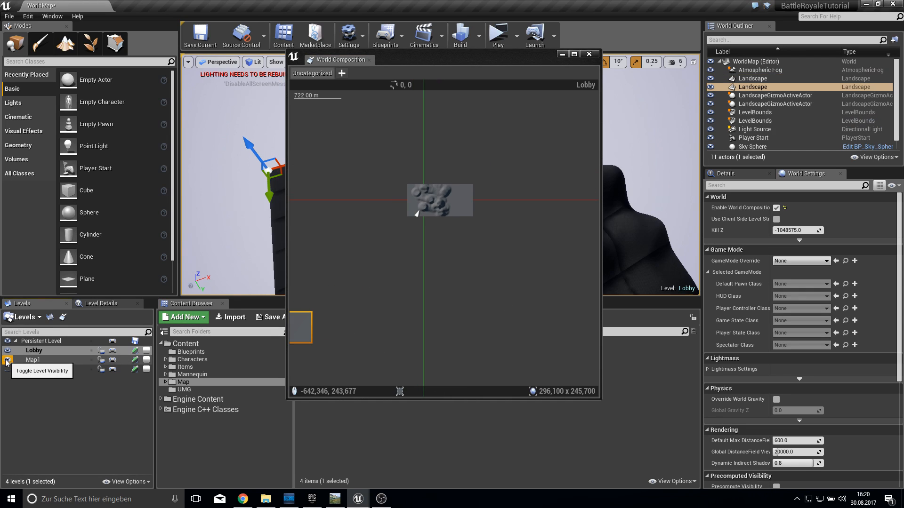
click(8, 370)
click(200, 353)
click(195, 367)
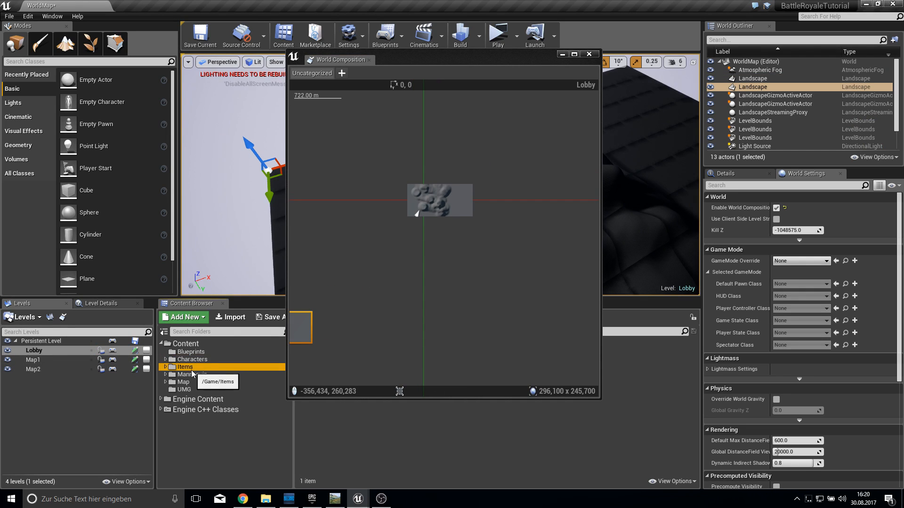
- Reposition the Lobby tile directly below Map1 with a wide gap, and close the World Composition view
click(442, 227)
scroll(412, 238, down, 5)
right_drag(332, 287, 415, 250)
drag(413, 258, 496, 279)
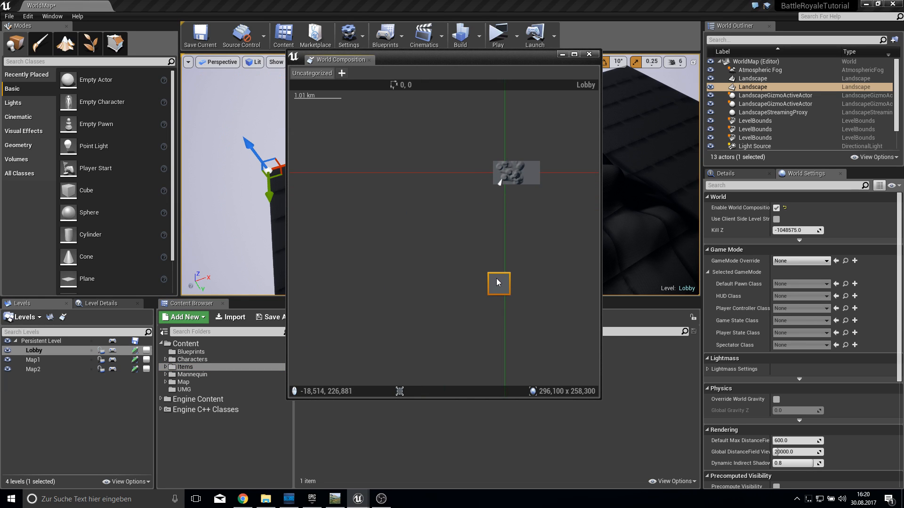
click(591, 54)
right_drag(440, 171, 358, 182)
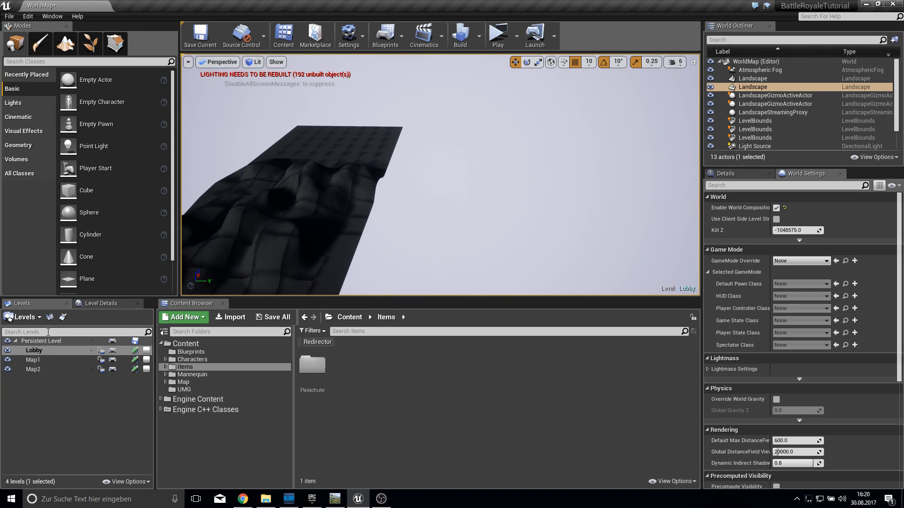
- Reopen the World Composition view with the Lobby tile and both map tiles in sight
click(50, 317)
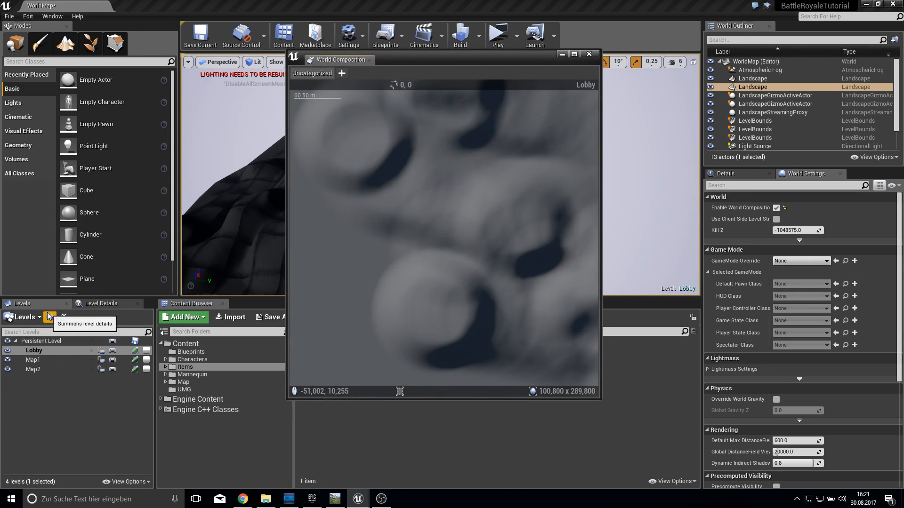
scroll(342, 158, down, 13)
right_drag(359, 132, 405, 126)
scroll(487, 113, down, 8)
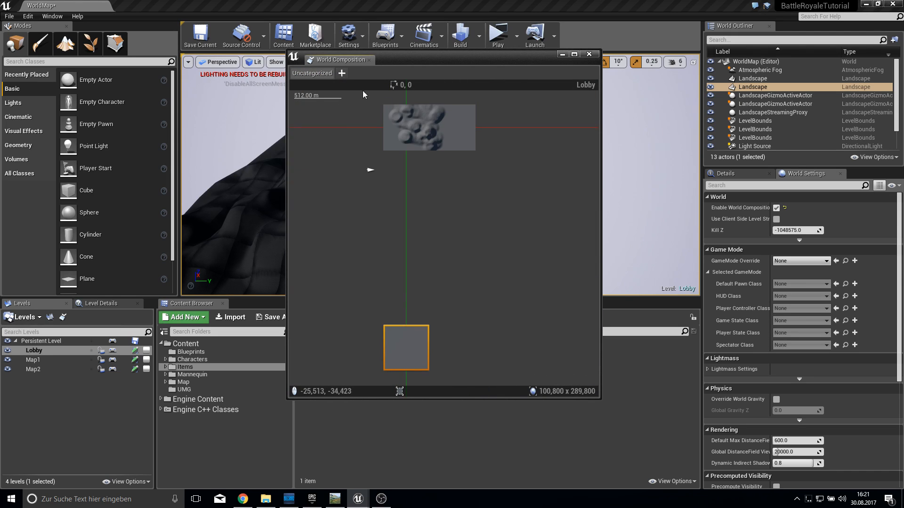
- Try to add a World Composition layer named LobbyLayer
click(341, 74)
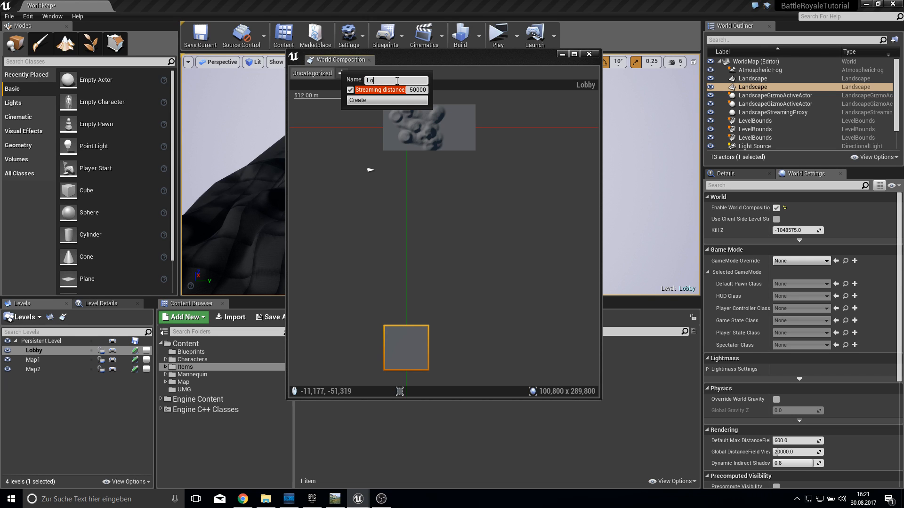
text(LobbyLayer)
key(Return)
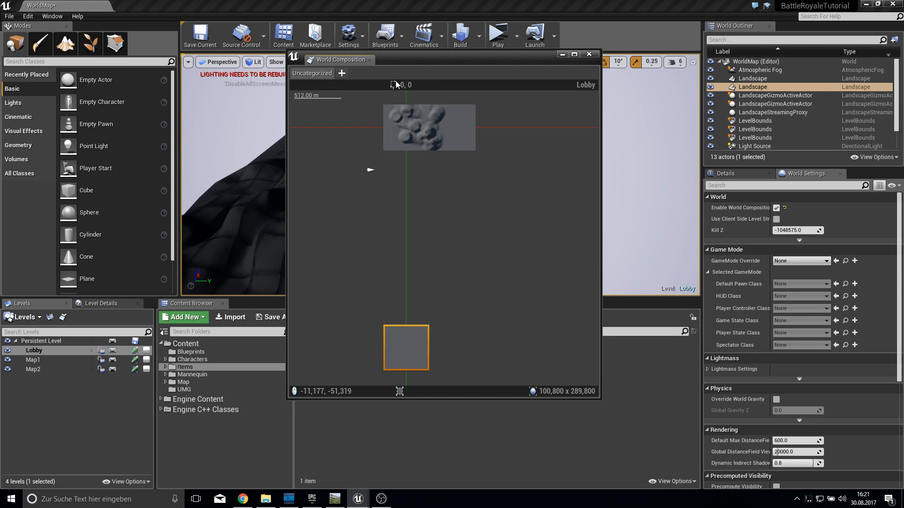
- Create a World Composition layer named lobby with streaming distance enabled and set to 50
click(341, 75)
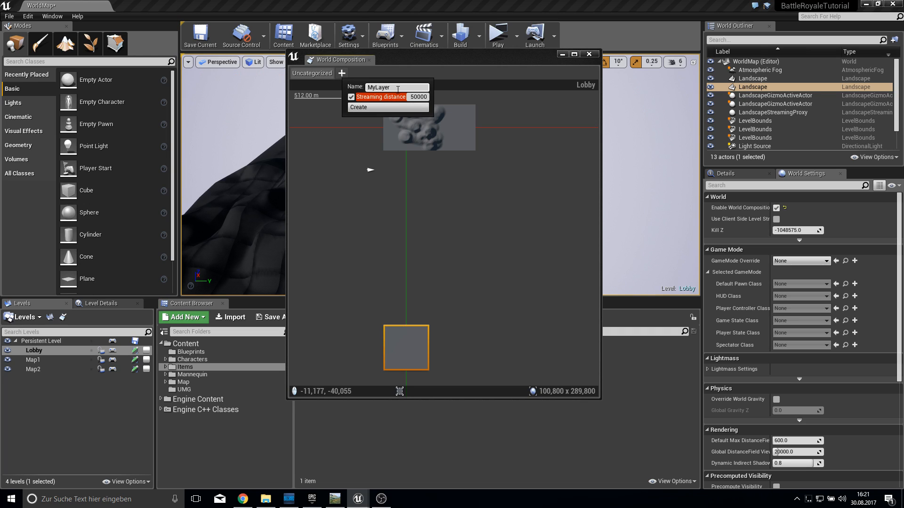
key(BackSpace)
key(BackSpace)
key(BackSpace)
key(BackSpace)
key(BackSpace)
key(BackSpace)
key(BackSpace)
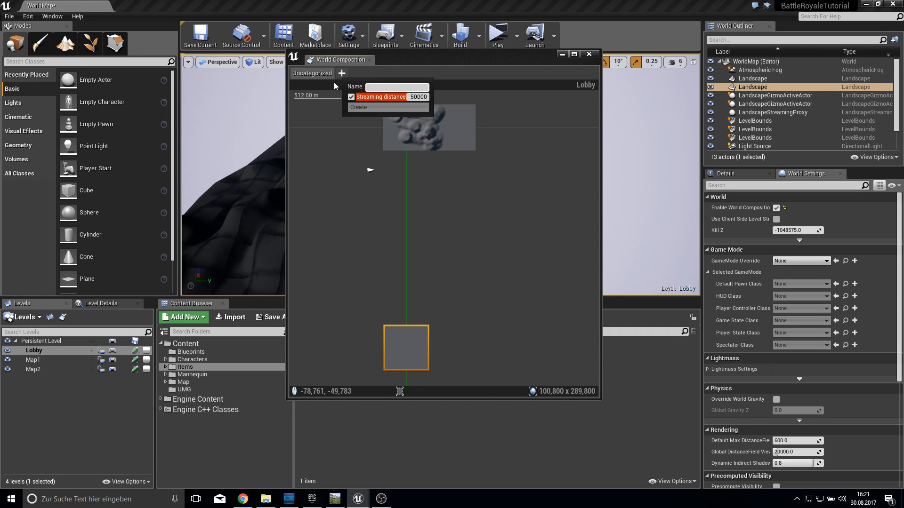
text(lobby)
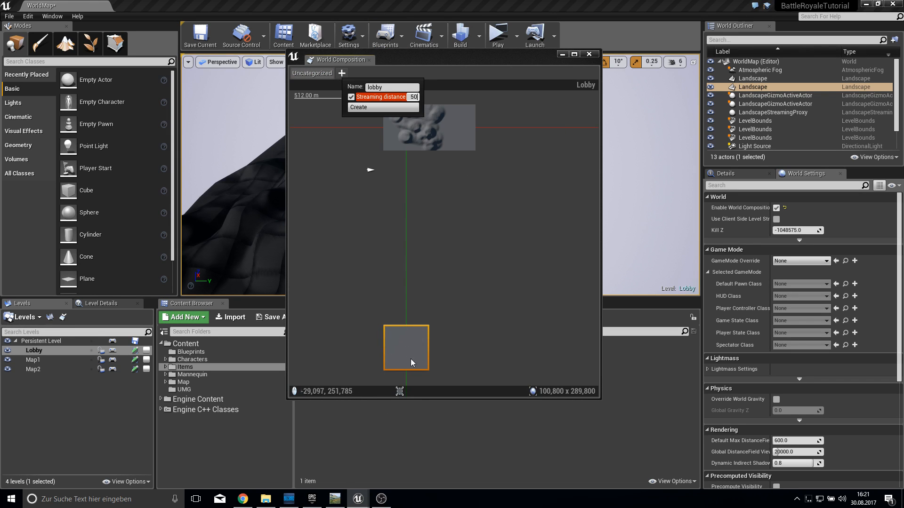
click(376, 108)
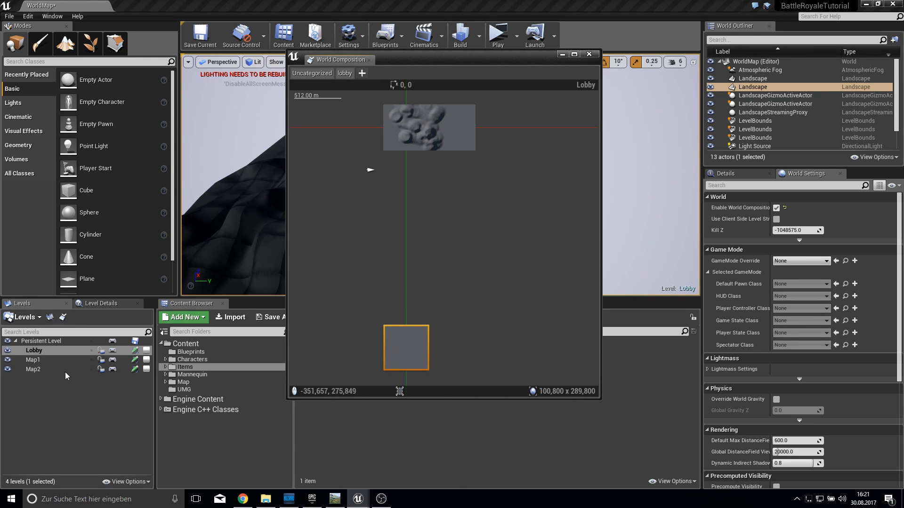
- Assign the Lobby level to the lobby layer
right_click(47, 352)
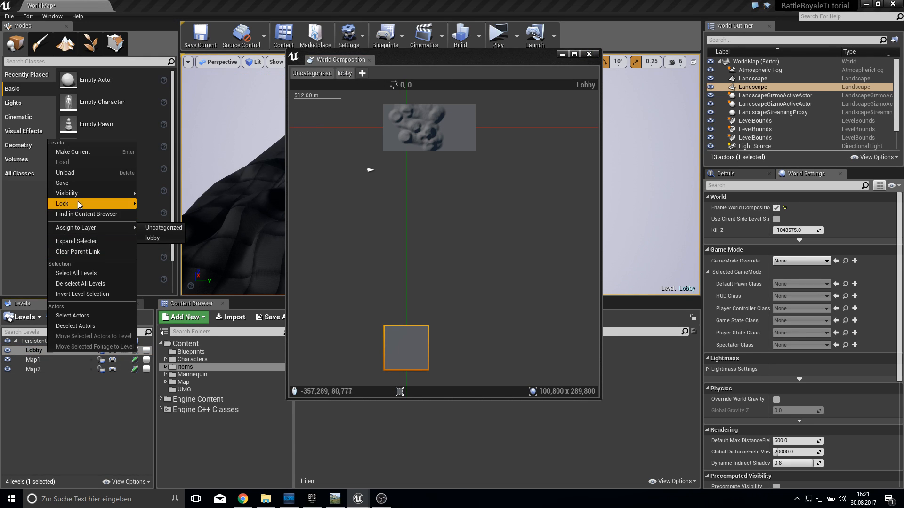
mouse_move(82, 232)
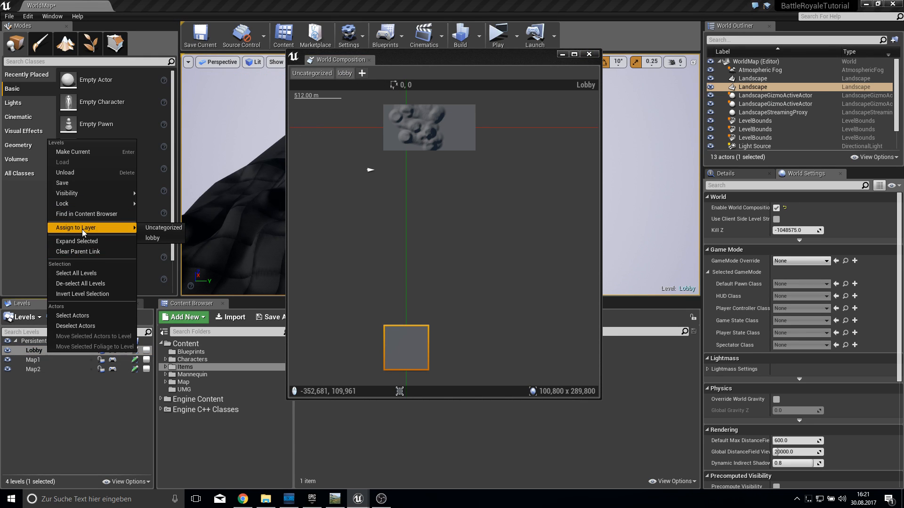
click(175, 238)
- Save the Map1 and Map2 levels, and close the World Composition view
click(135, 361)
click(135, 370)
scroll(445, 313, down, 7)
right_drag(459, 344, 465, 220)
click(588, 54)
- Turn the view to the distant Lobby landscape and set the viewport camera speed to 8
right_drag(504, 168, 646, 138)
right_drag(517, 190, 626, 121)
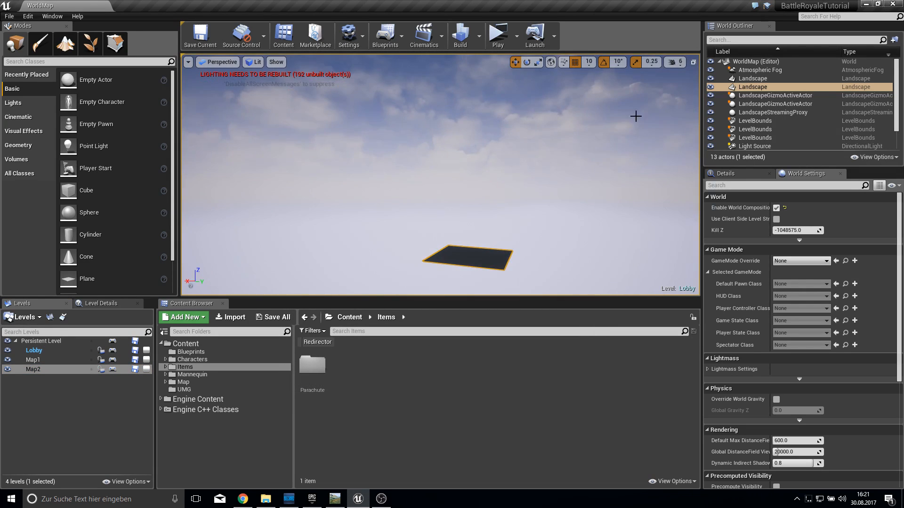
click(677, 62)
click(724, 85)
- Fly to the Lobby landscape, playtest from a spot near its edge, and stop the session
right_drag(542, 165, 448, 224)
key(w)
right_click(445, 283)
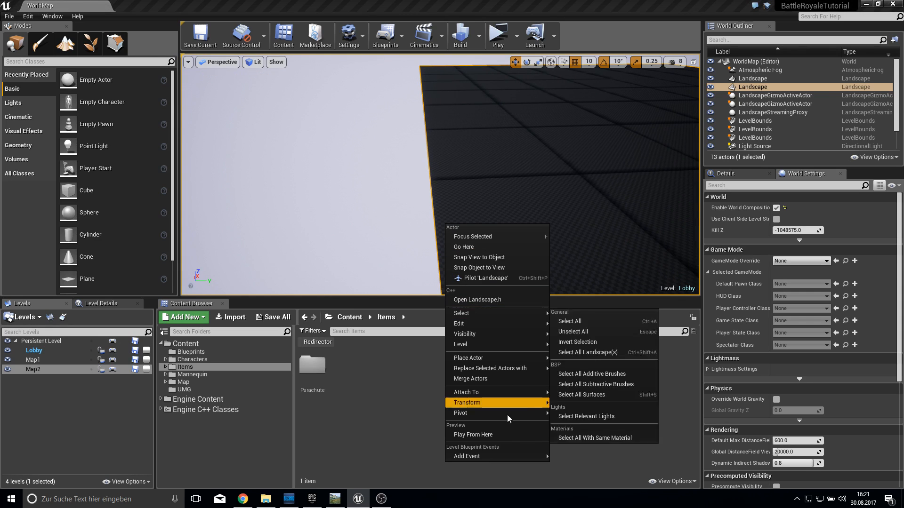
click(491, 434)
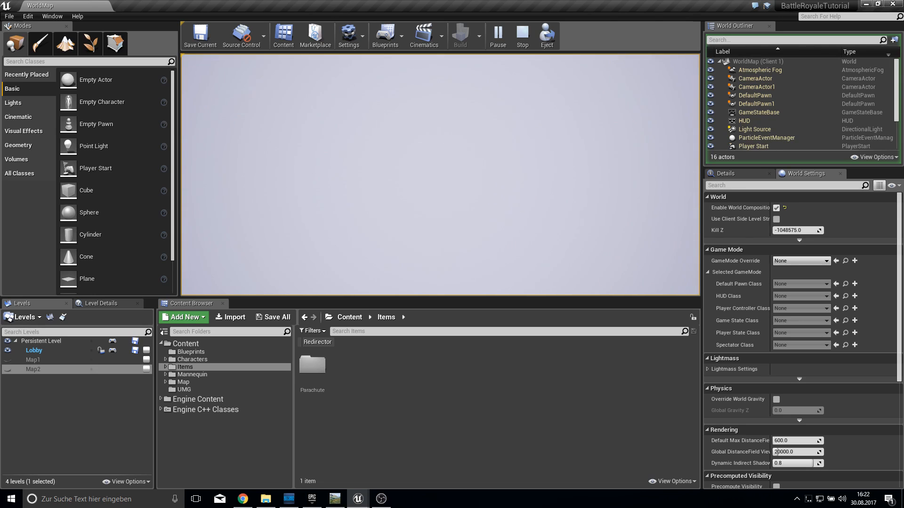
key(Escape)
- Playtest WorldMap from its default start in the preview windows, and end the session
click(500, 35)
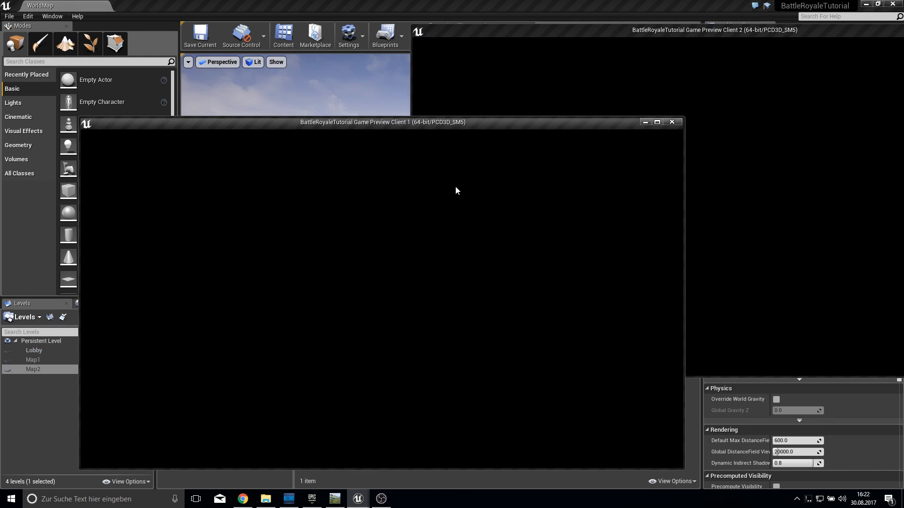
key(Escape)
right_click(345, 220)
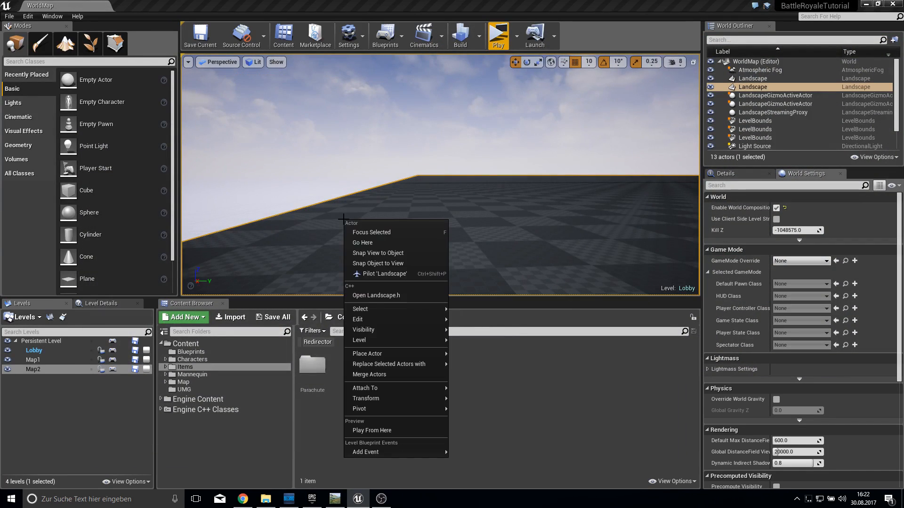
key(Escape)
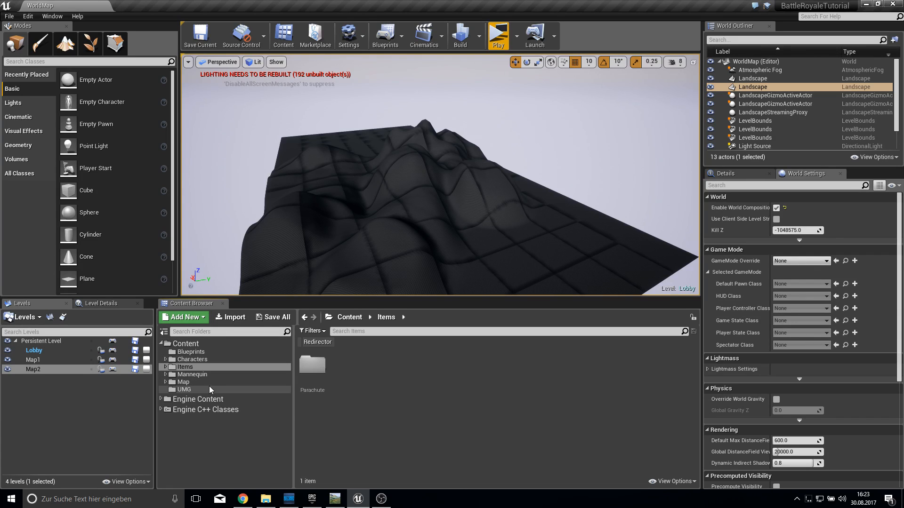
- Open the MainmenuMap level from the Map folder and the Menu widget from the UMG folder
click(187, 390)
click(183, 381)
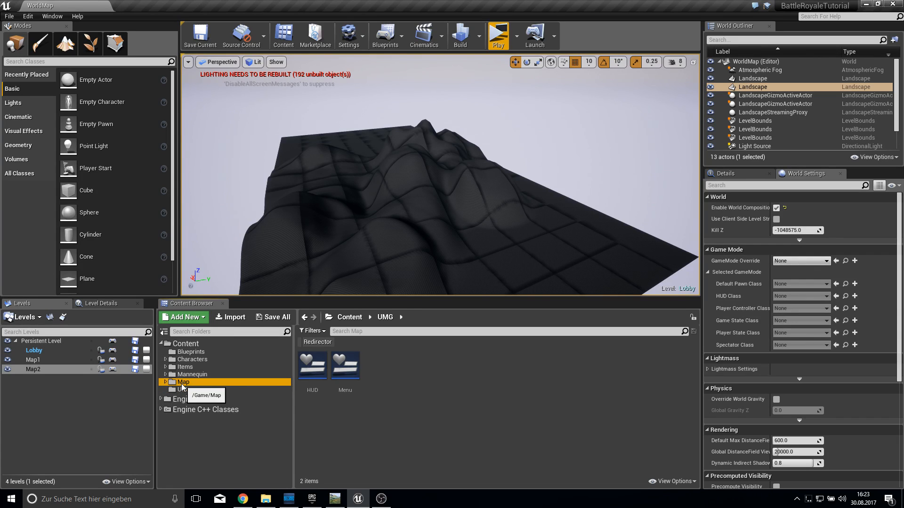
double_click(401, 389)
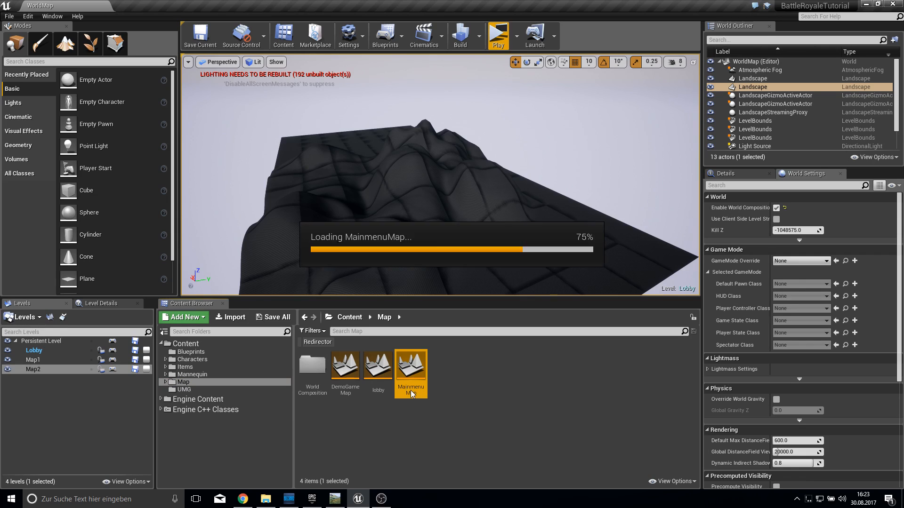
click(210, 398)
click(272, 390)
double_click(355, 373)
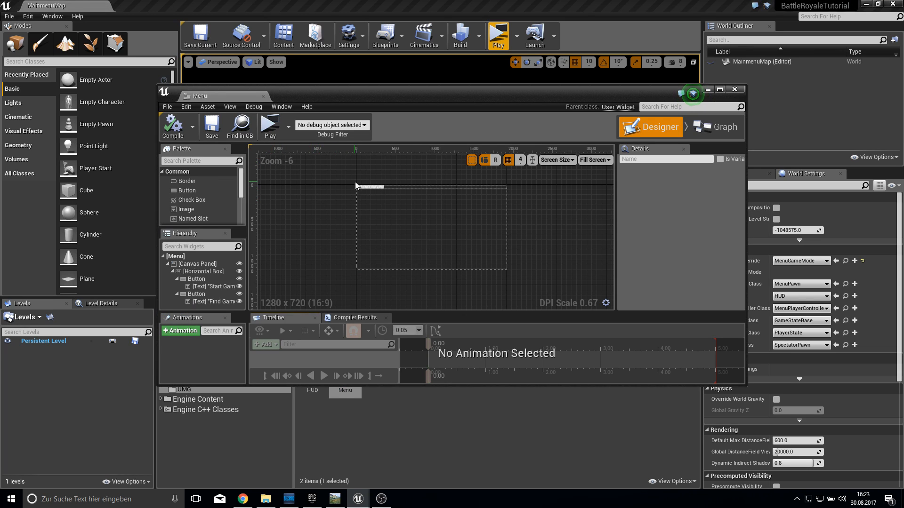
- Follow the Start Game button's click event to its Start+ call and find the Open Level node in MenuPlayerController
scroll(355, 184, up, 3)
click(213, 278)
scroll(712, 259, down, 8)
scroll(706, 259, down, 3)
click(699, 258)
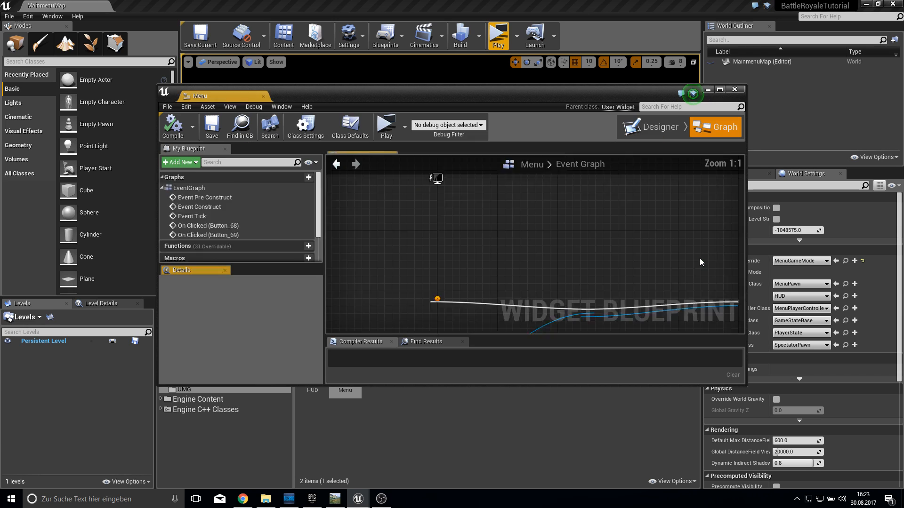
double_click(500, 238)
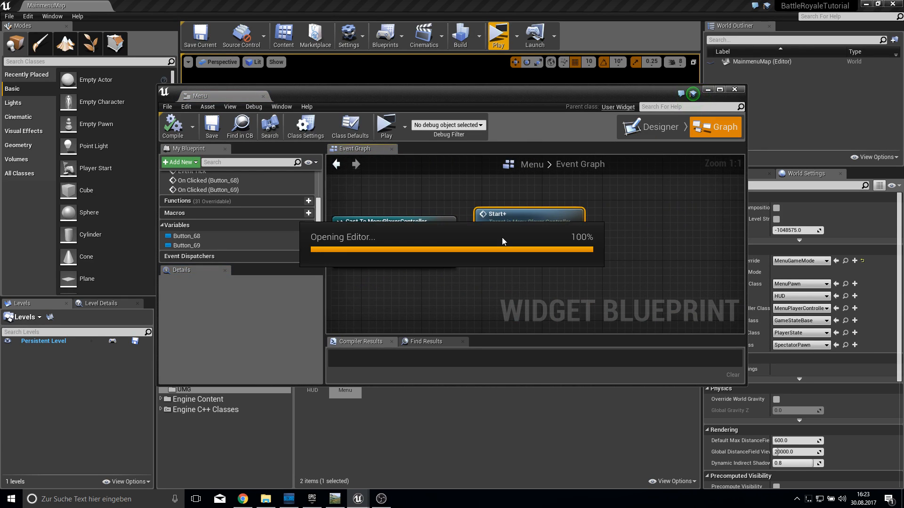
right_drag(511, 254, 406, 245)
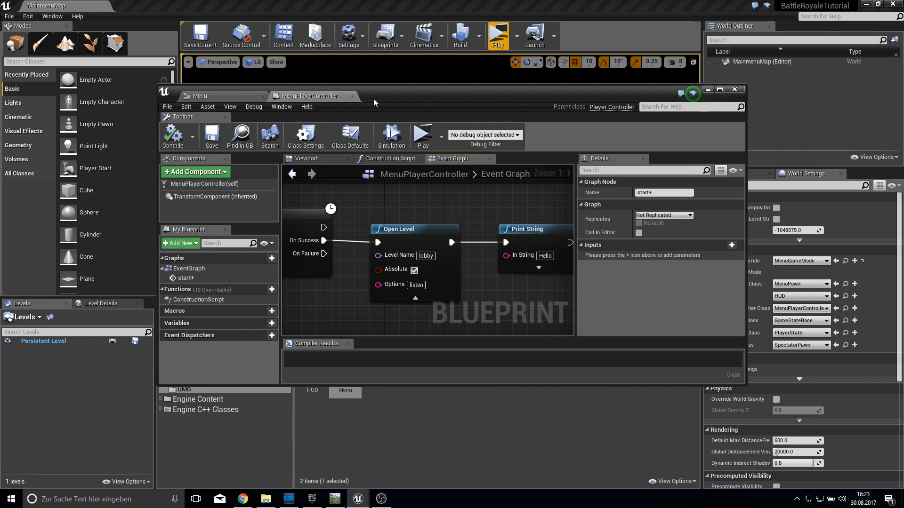
- Copy the WorldMap asset's name from the WorldComposition folder and set it as the Open Level node's Level Name
drag(371, 97, 455, 46)
click(191, 382)
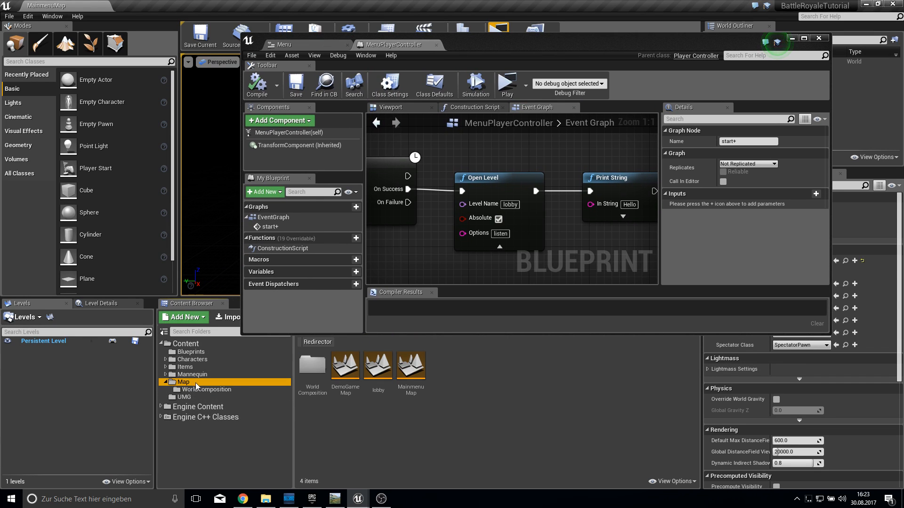
double_click(308, 392)
click(375, 385)
key(ctrl+c)
key(F2)
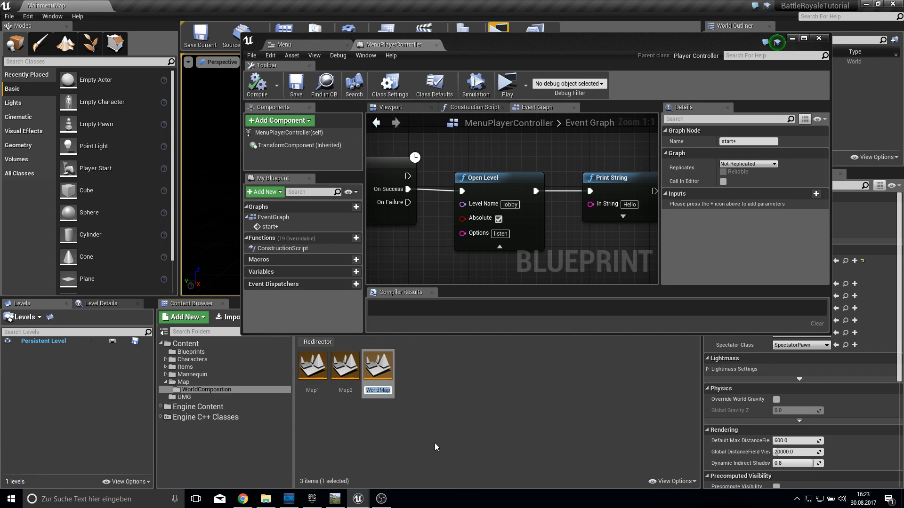
click(510, 204)
key(ctrl+v)
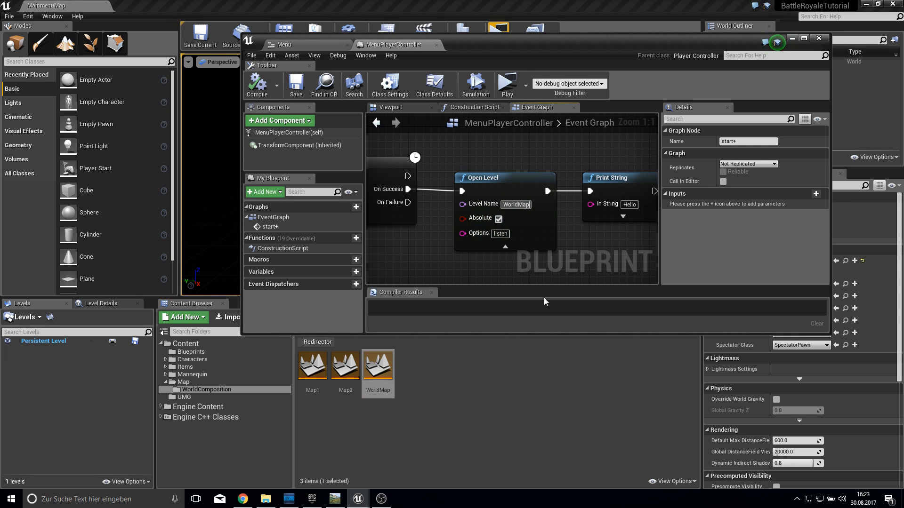
- Playtest the main menu by starting a game, stop the session, and close the blueprint editor
click(507, 84)
click(120, 136)
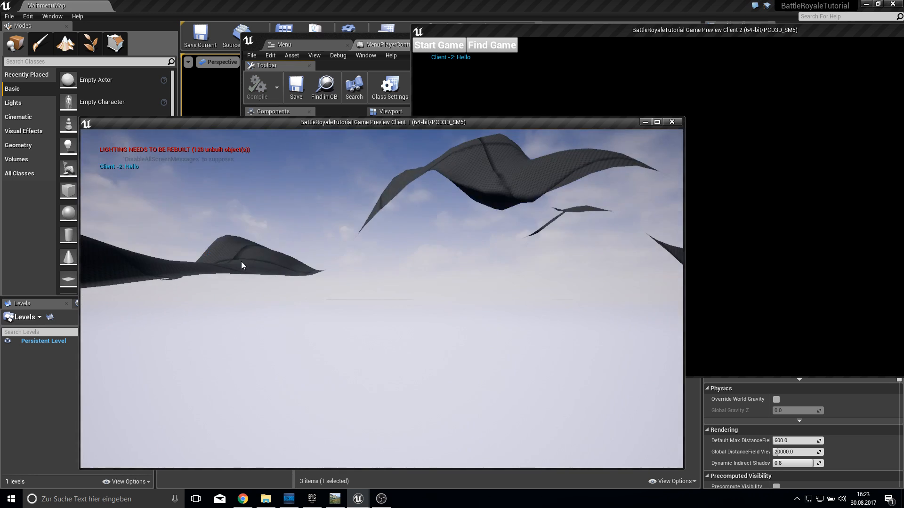
key(Escape)
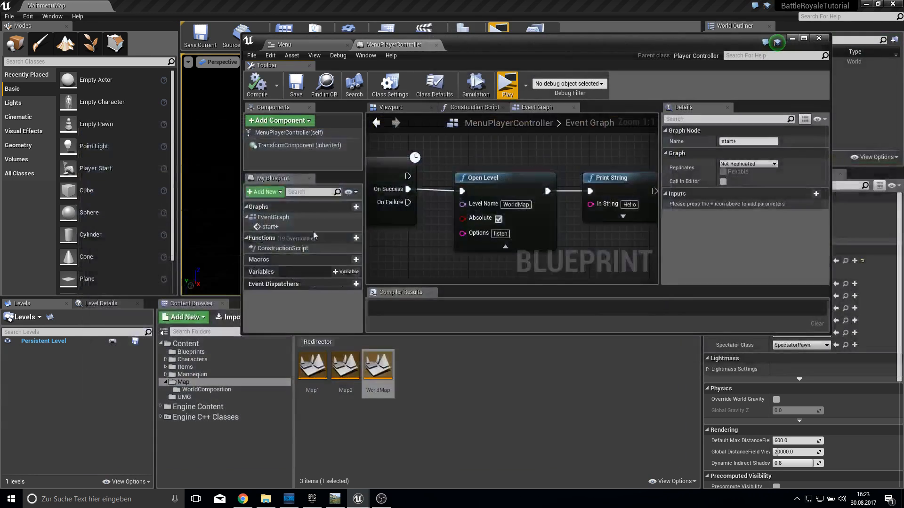
click(818, 39)
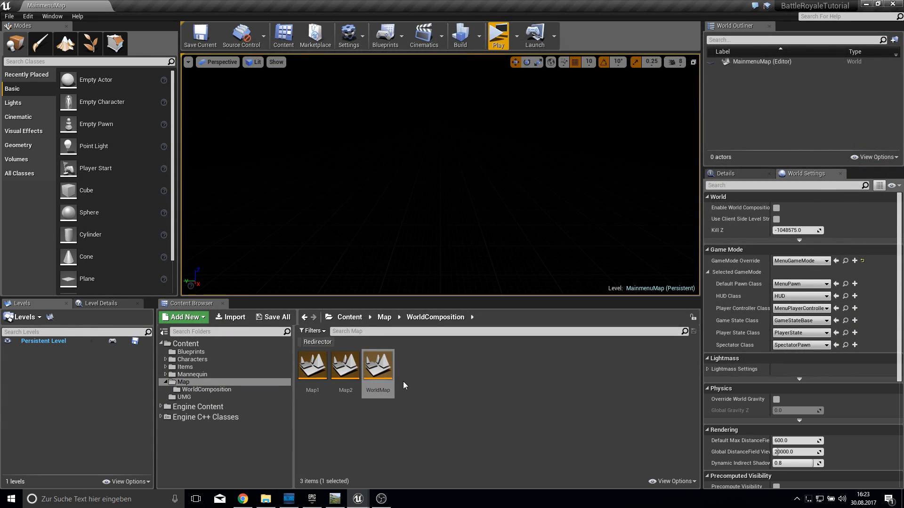
- Reopen WorldMap from the WorldComposition folder and load its Lobby, Map1 and Map2 levels
double_click(378, 372)
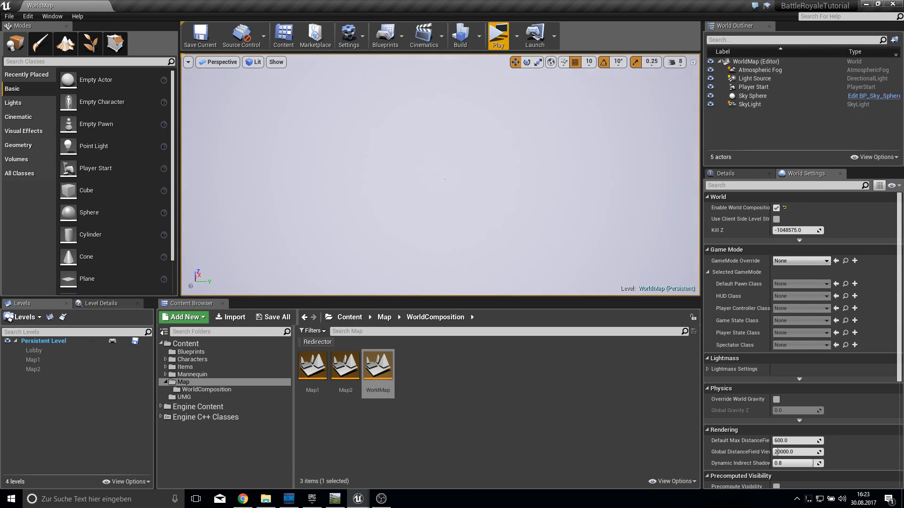
double_click(36, 349)
double_click(35, 360)
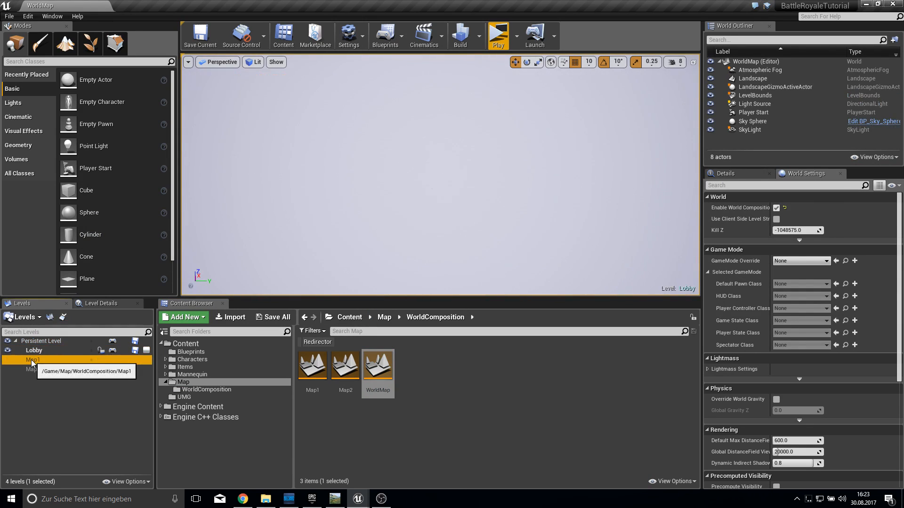
double_click(35, 371)
- Make the Persistent Level current and place a Player Start on the flat Lobby landscape
right_drag(254, 234, 513, 208)
key(w)
double_click(47, 342)
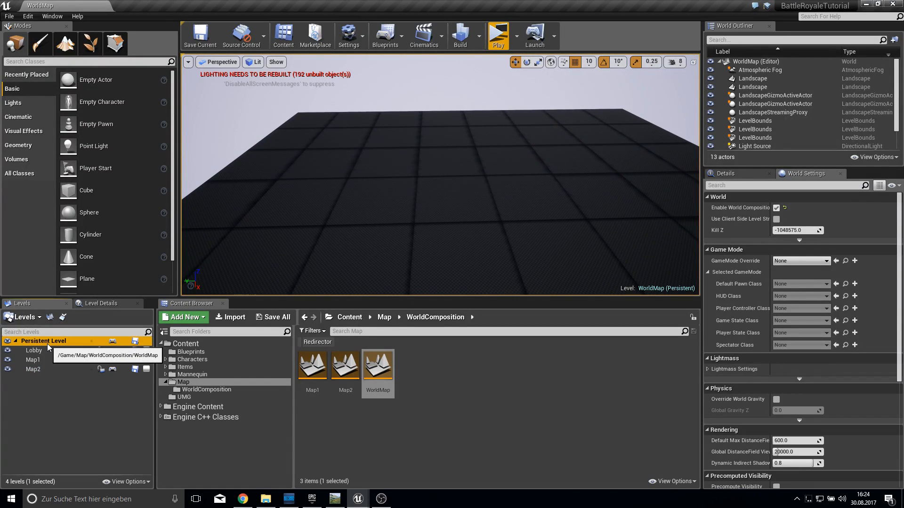
drag(96, 171, 440, 202)
drag(621, 191, 621, 191)
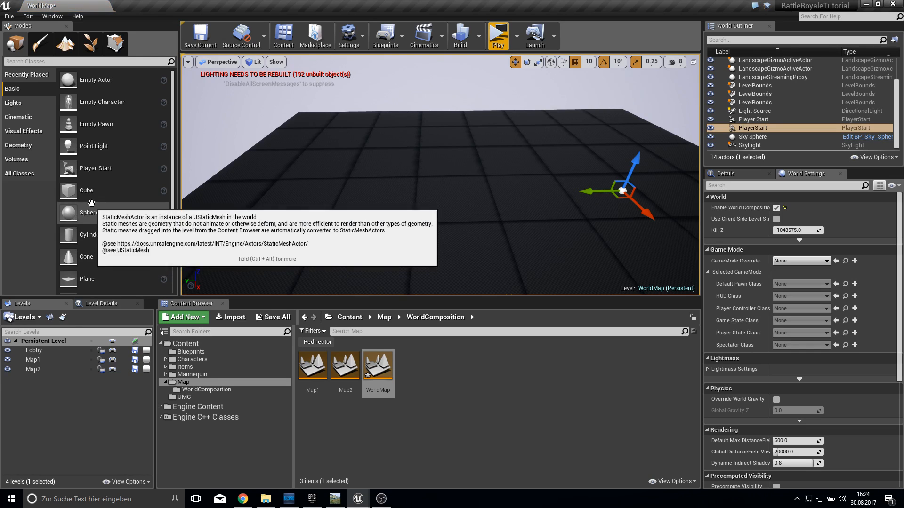
- Place a second Player Start on the Lobby landscape and focus on the first one placed there
key(w)
right_drag(436, 208, 494, 208)
click(303, 212)
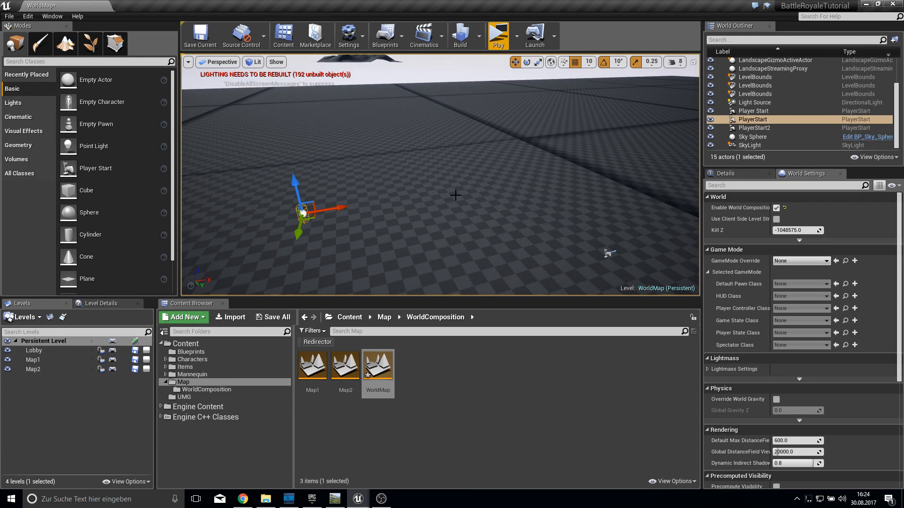
key(f)
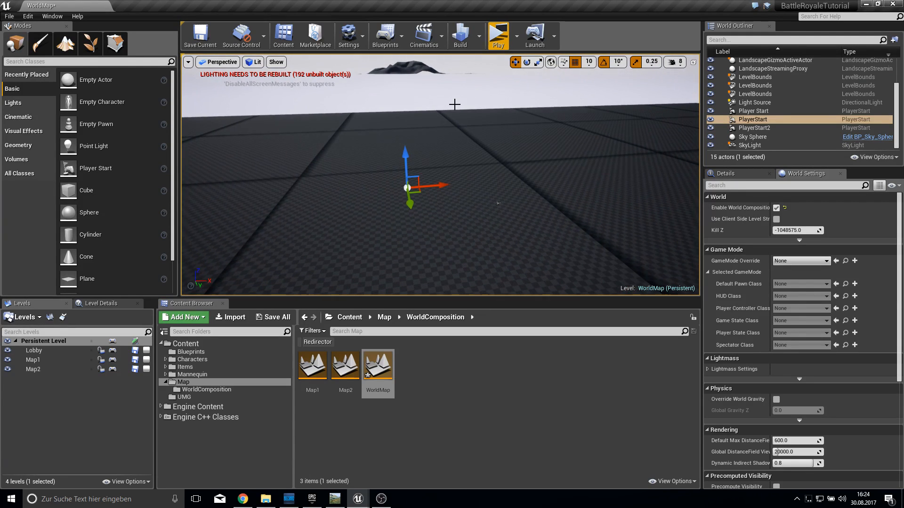
- Playtest WorldMap, set the number of players to 1, and playtest it again
key(alt+p)
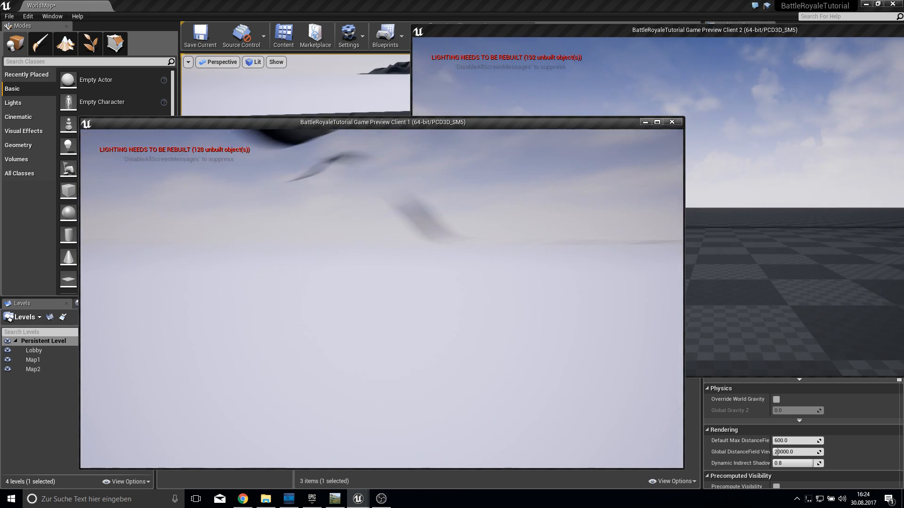
key(Escape)
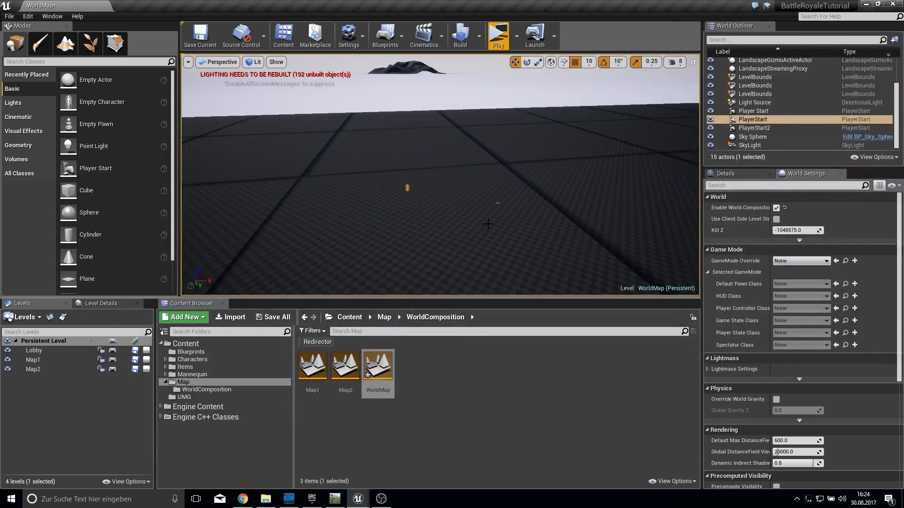
click(516, 37)
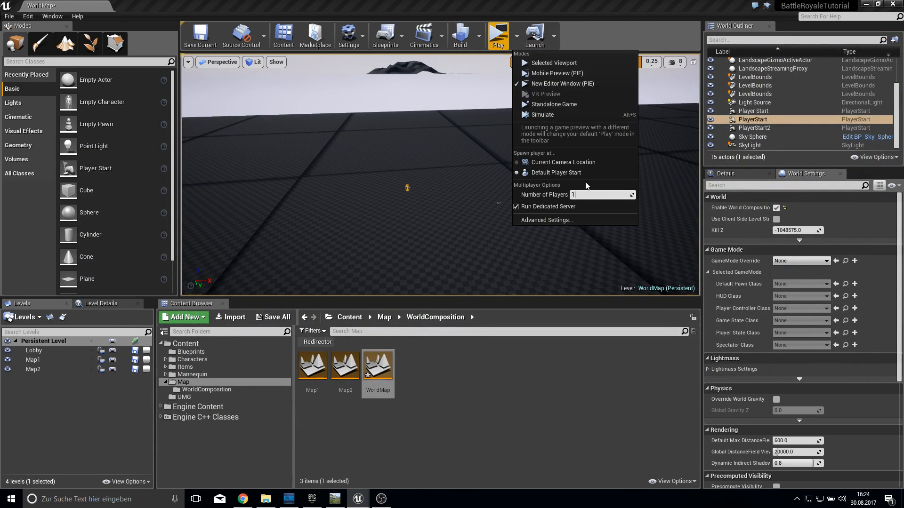
click(619, 21)
click(508, 30)
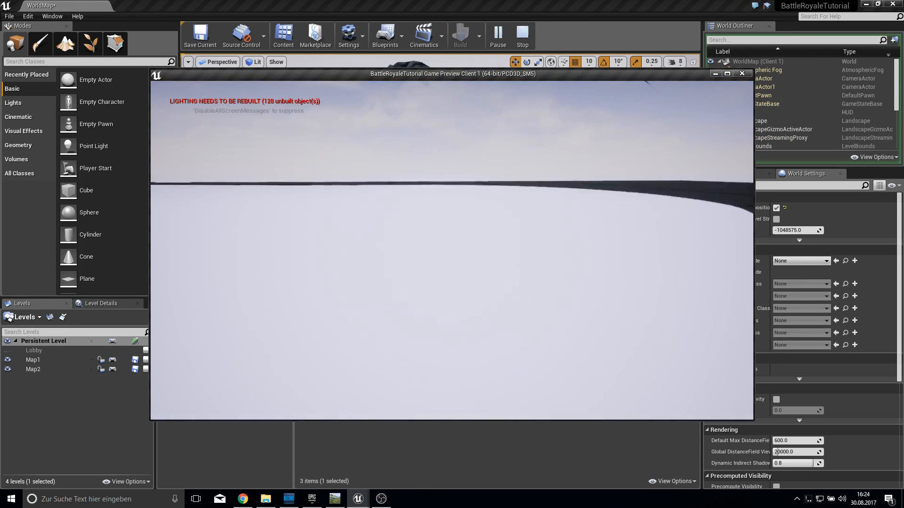
key(Escape)
- Delete the first of the three PlayerStart actors from WorldMap and save the Persistent Level
click(753, 111)
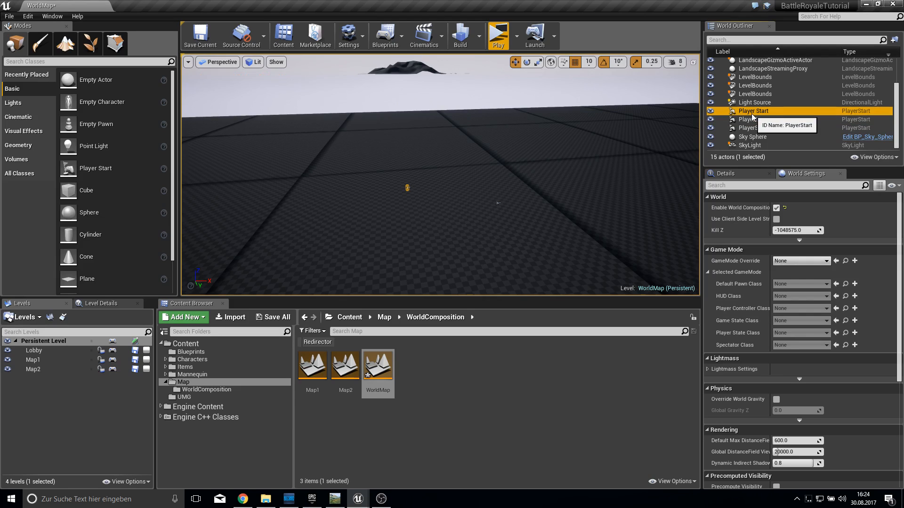
key(Delete)
click(764, 120)
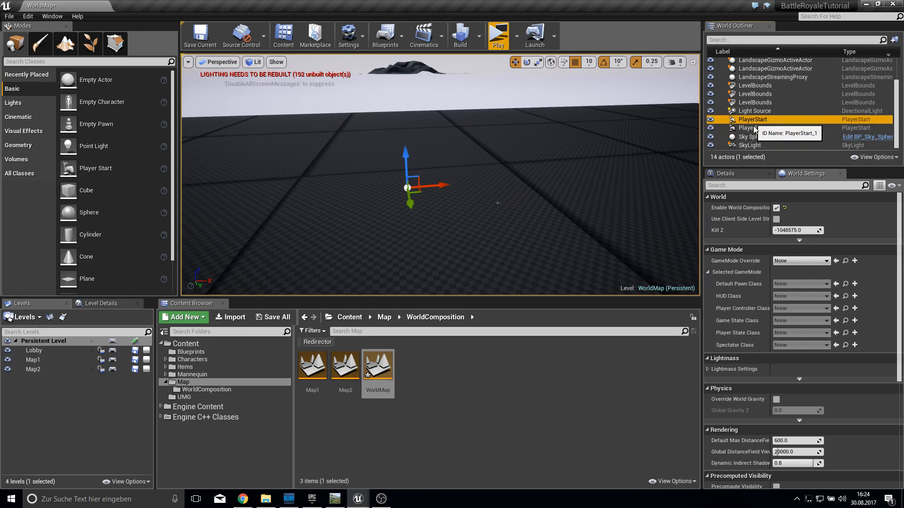
click(135, 340)
- Playtest WorldMap and fly across the Lobby landscape to check how the Lobby, Map1 and Map2 levels stream, and end the session
click(498, 36)
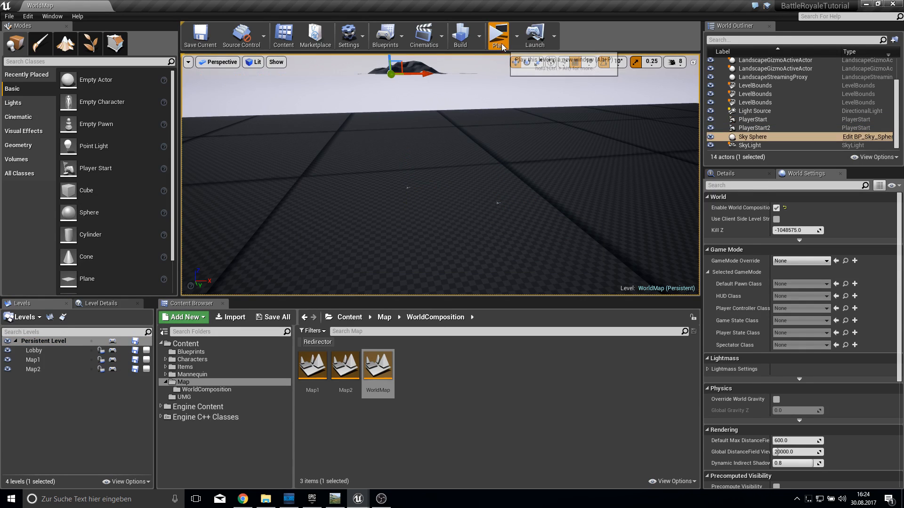
key(w)
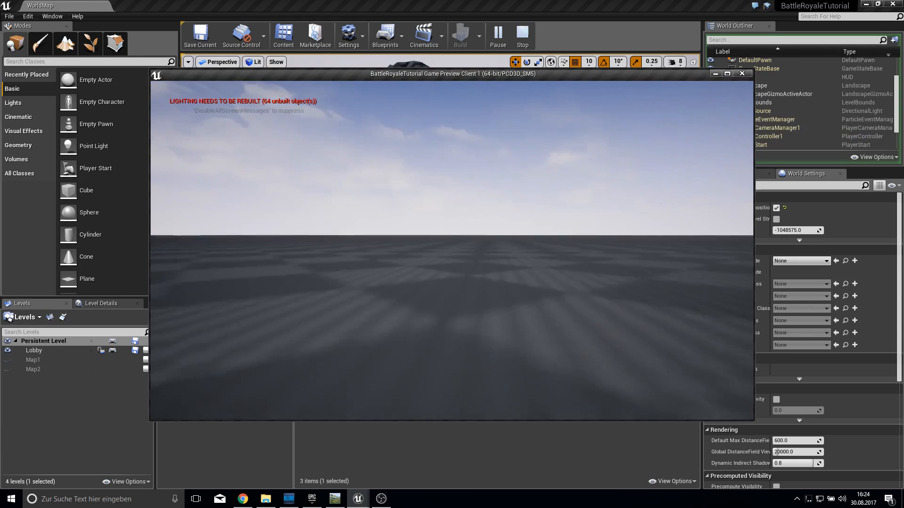
key(s)
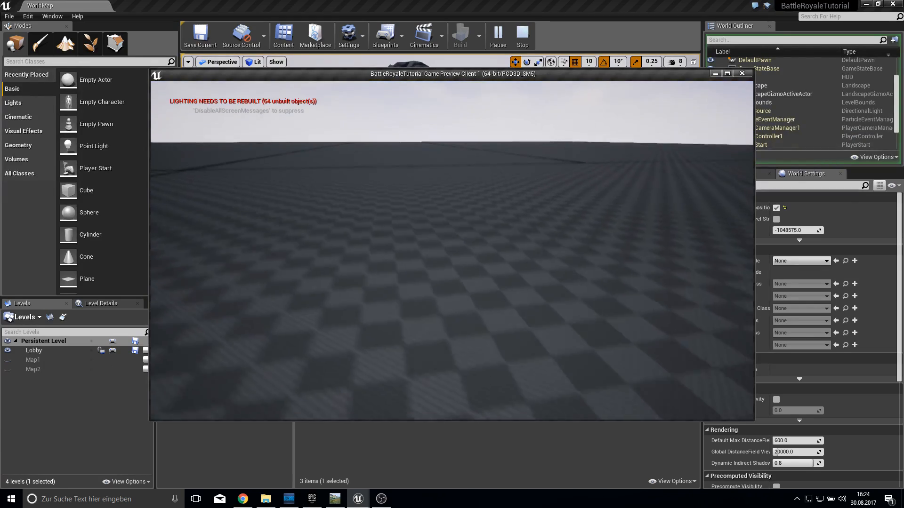
key(w)
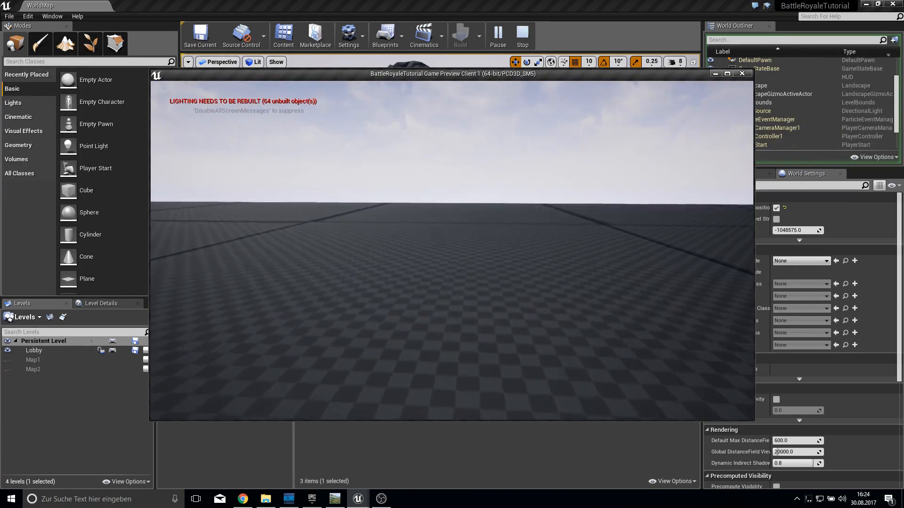
key(w)
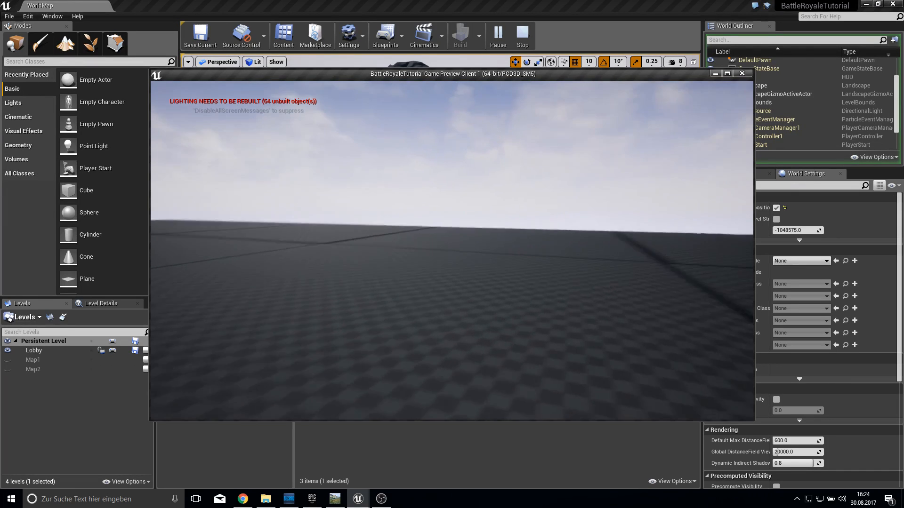
key(w)
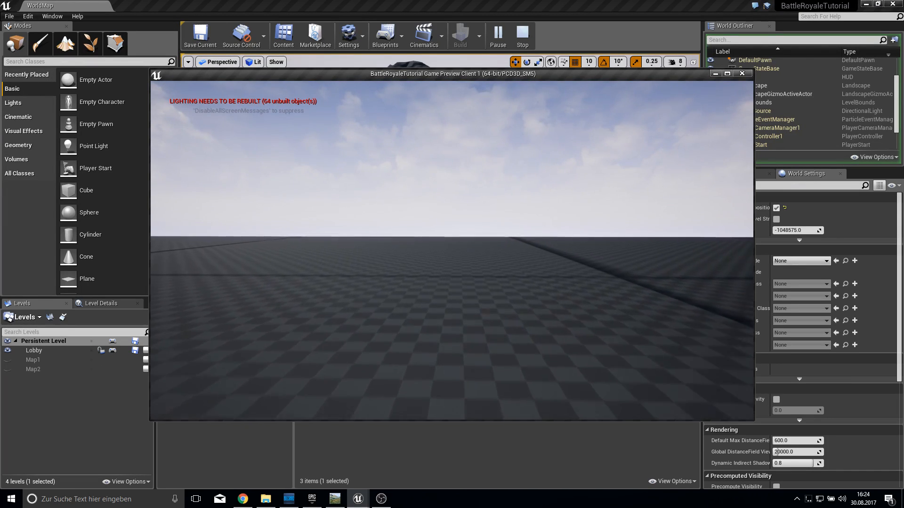
key(w)
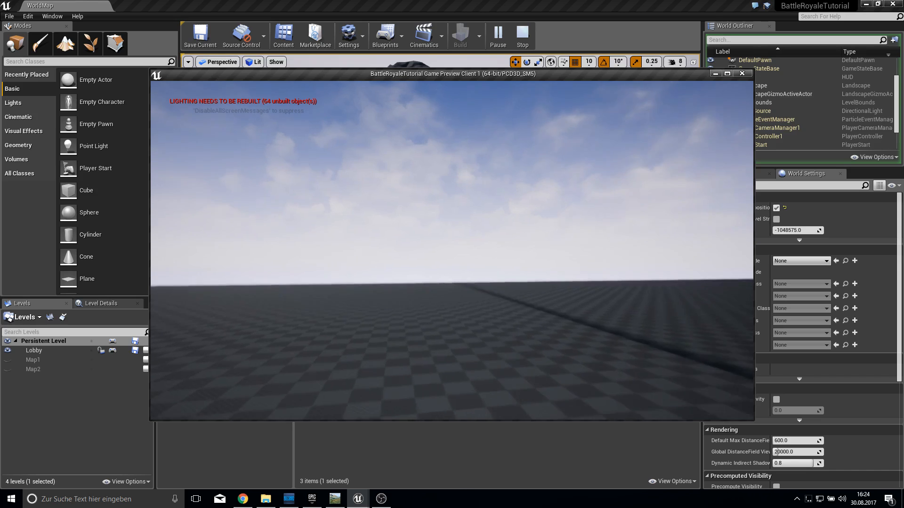
key(w)
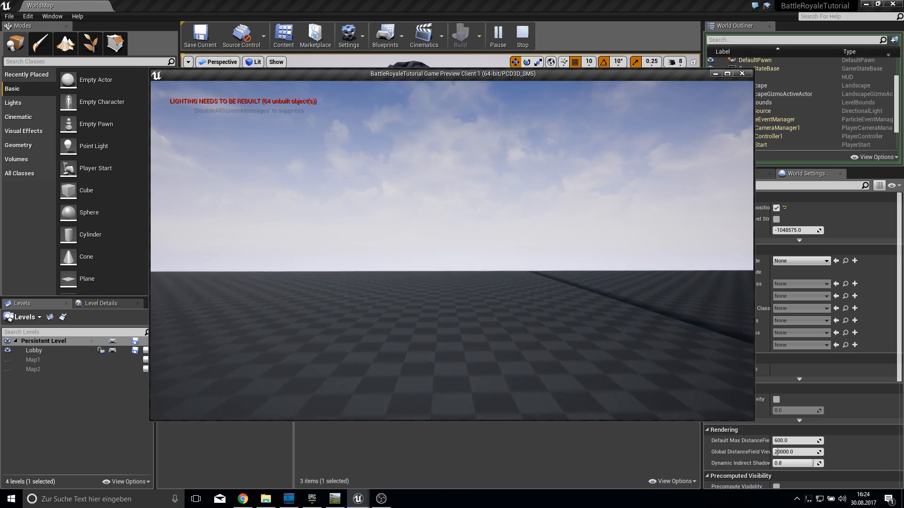
key(w)
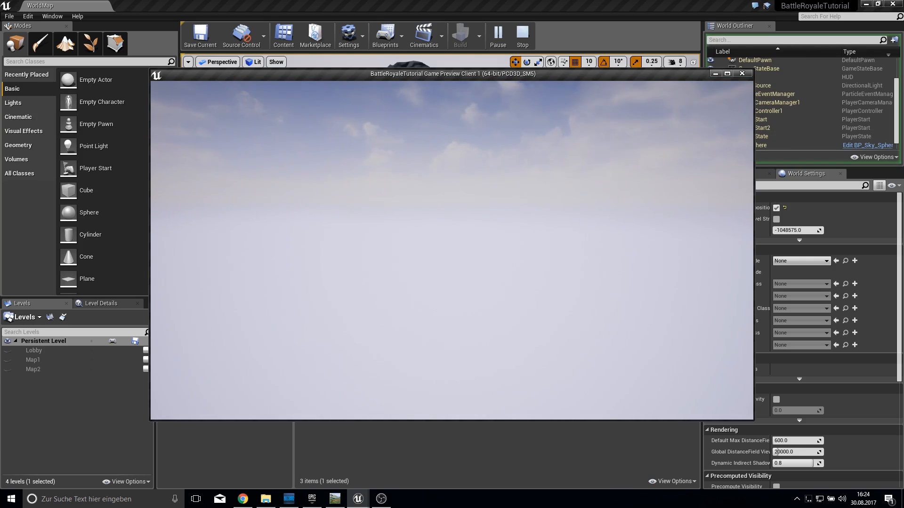
key(d)
key(Escape)
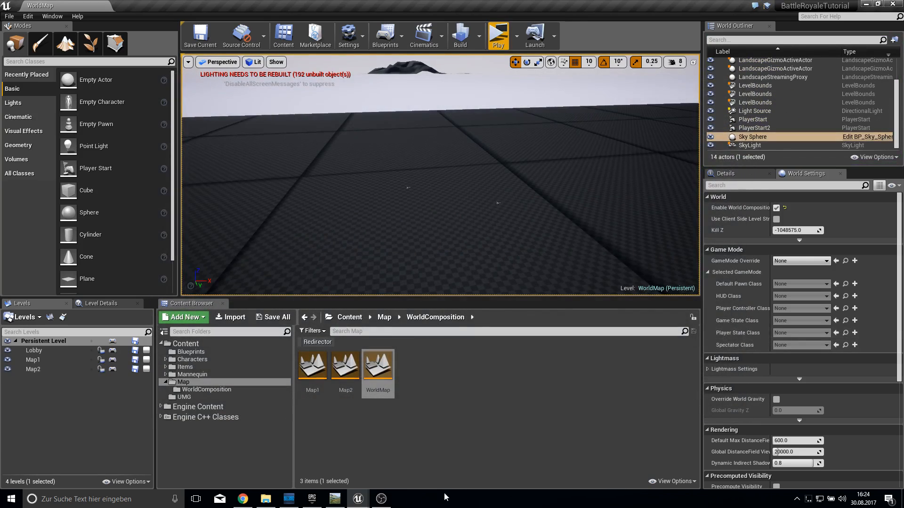
right_drag(401, 226, 503, 208)
key(s)
key(w)
key(w)
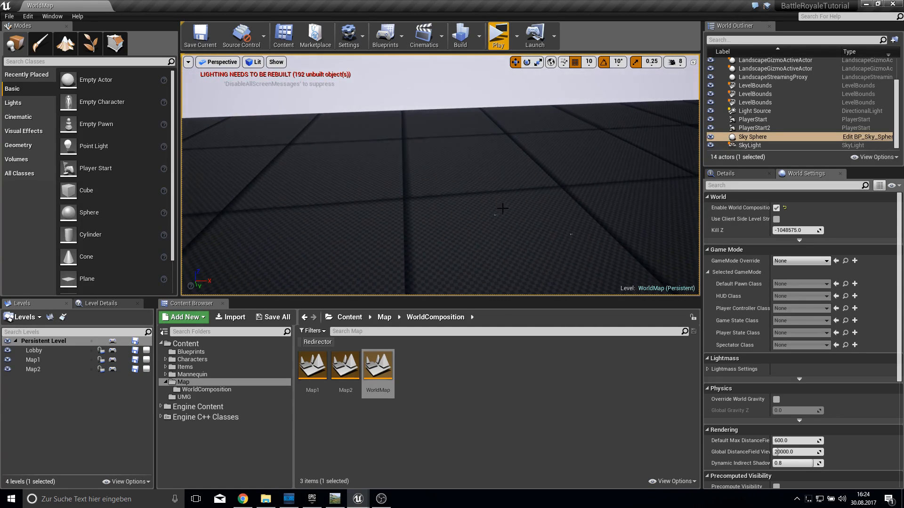
- Open the HUD widget from the UMG folder to view its layout and return to WorldMap
click(202, 397)
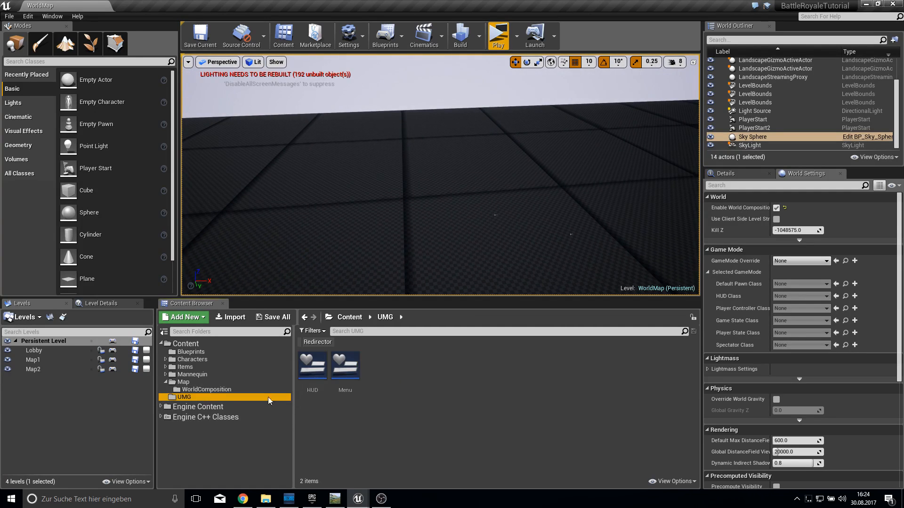
double_click(311, 380)
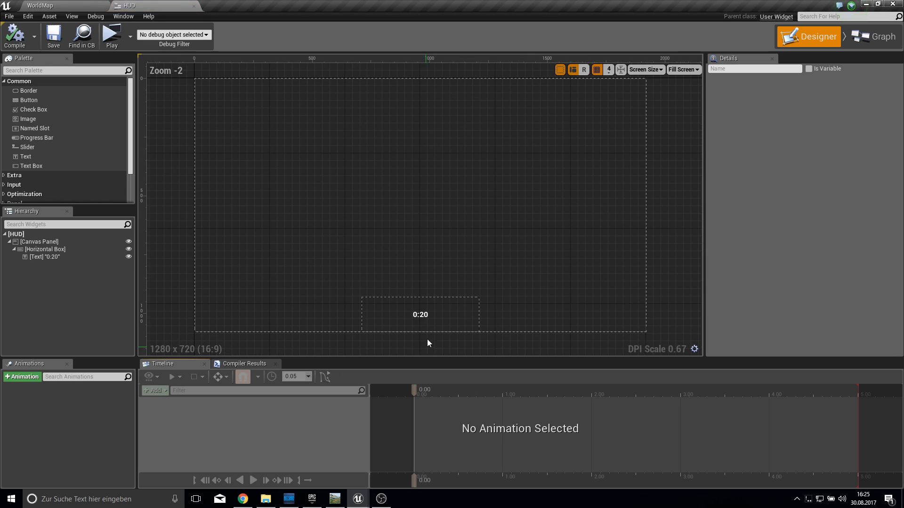
click(45, 5)
- Create a folder named Stream inside the Blueprints folder
click(186, 353)
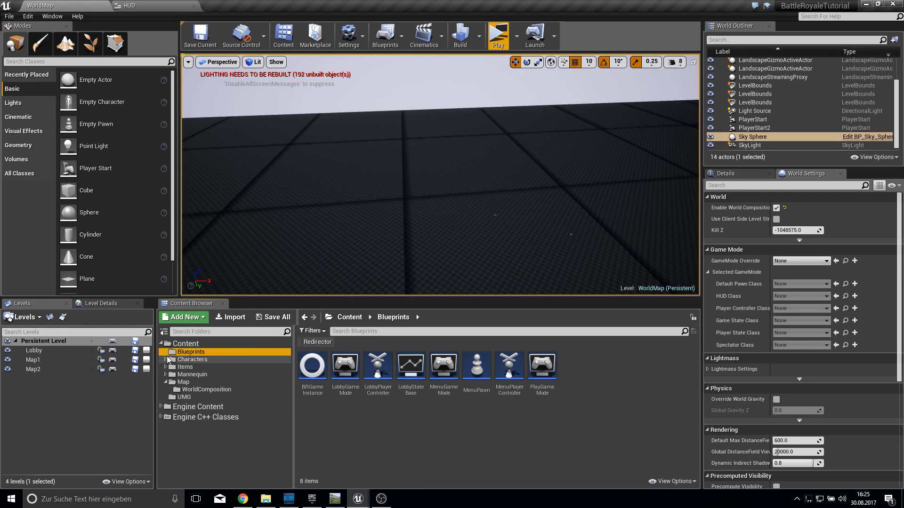
right_click(341, 431)
click(401, 161)
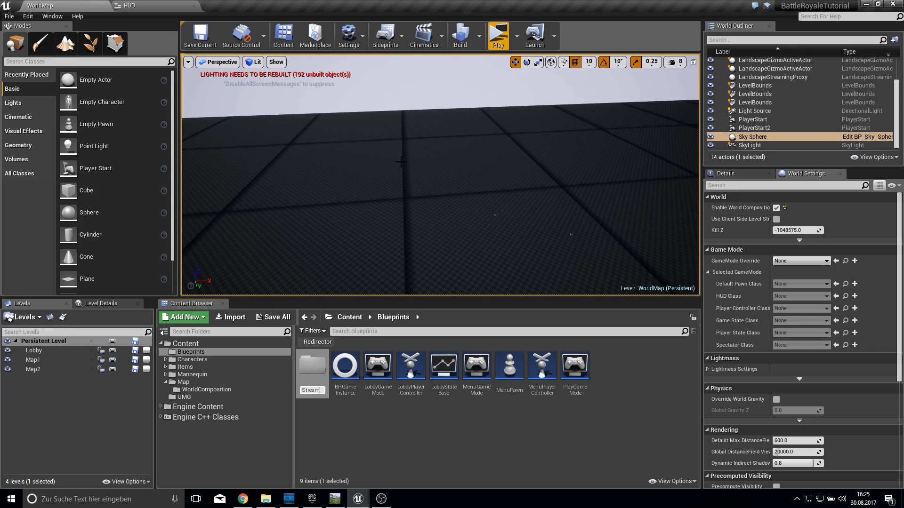
key(Return)
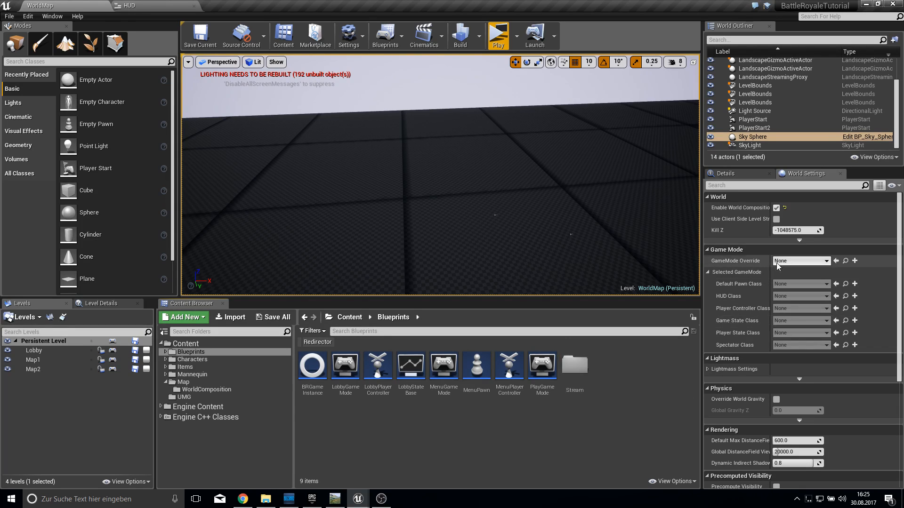
- Create a new game mode named WorldCompGameMode in Blueprints/Stream as WorldMap's GameMode Override
click(854, 261)
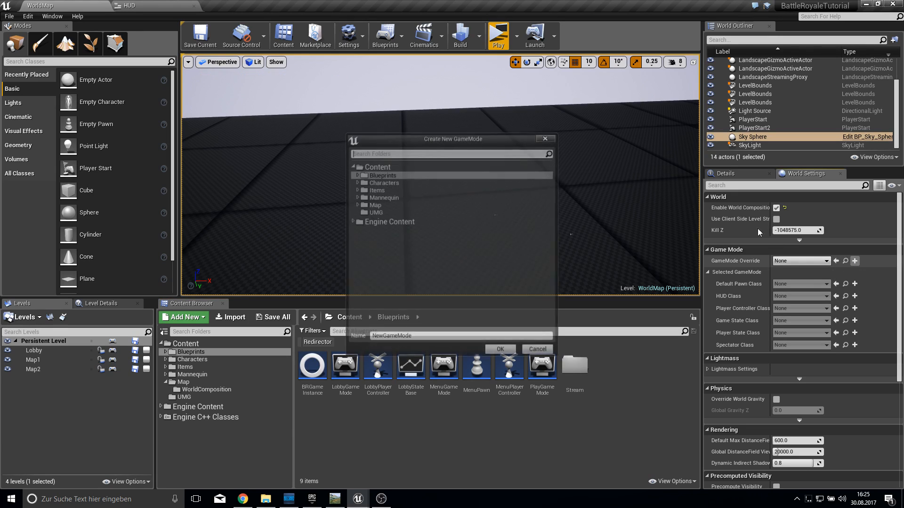
click(381, 180)
double_click(379, 175)
click(381, 182)
click(384, 338)
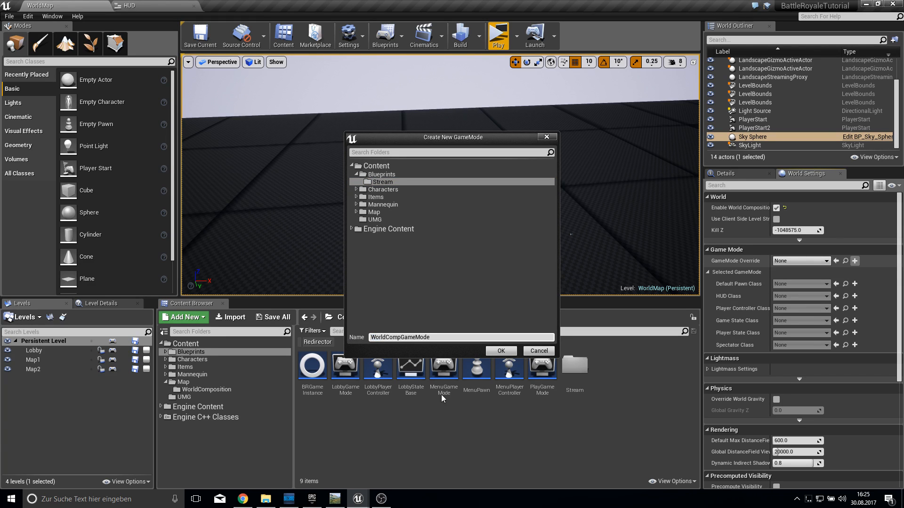
click(499, 352)
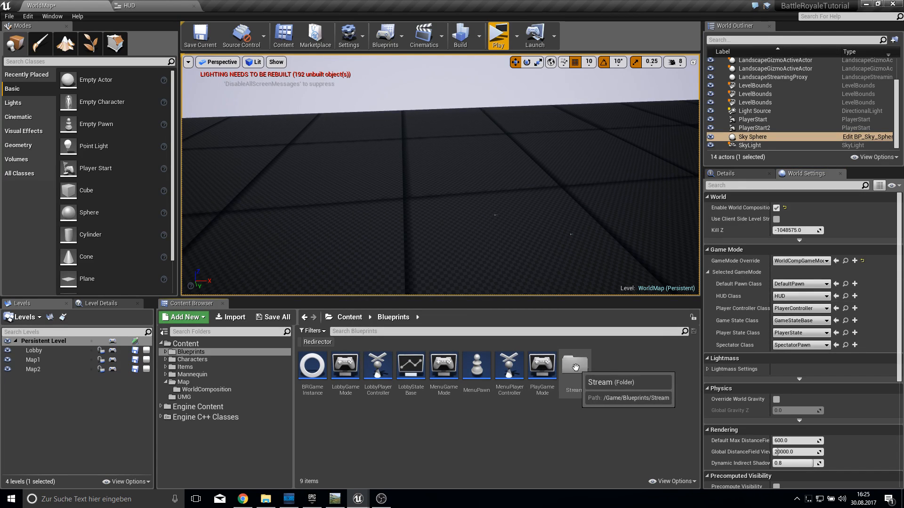
- Duplicate the LobbyStateBase blueprint and name the copy WorldCompGameStateBase
click(410, 372)
right_click(416, 382)
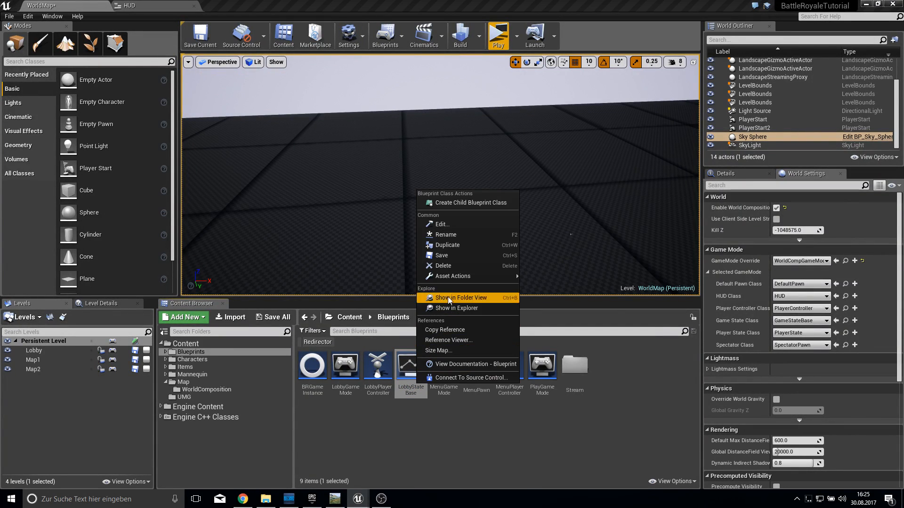
click(454, 245)
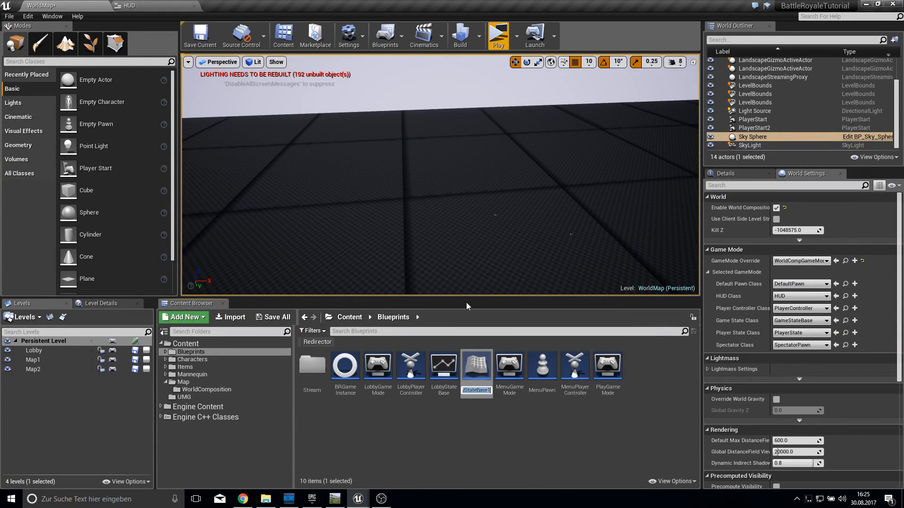
key(Right)
key(BackSpace)
key(Left)
key(Left)
key(Left)
key(Left)
key(Left)
key(Left)
key(Left)
key(Left)
key(Left)
key(Left)
key(Left)
key(Left)
key(Left)
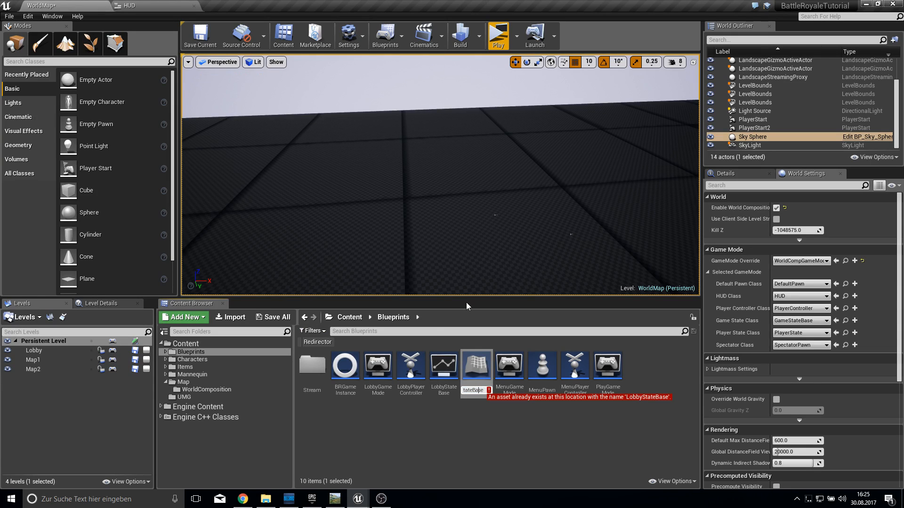
key(BackSpace)
key(BackSpace)
key(BackSpace)
key(BackSpace)
key(BackSpace)
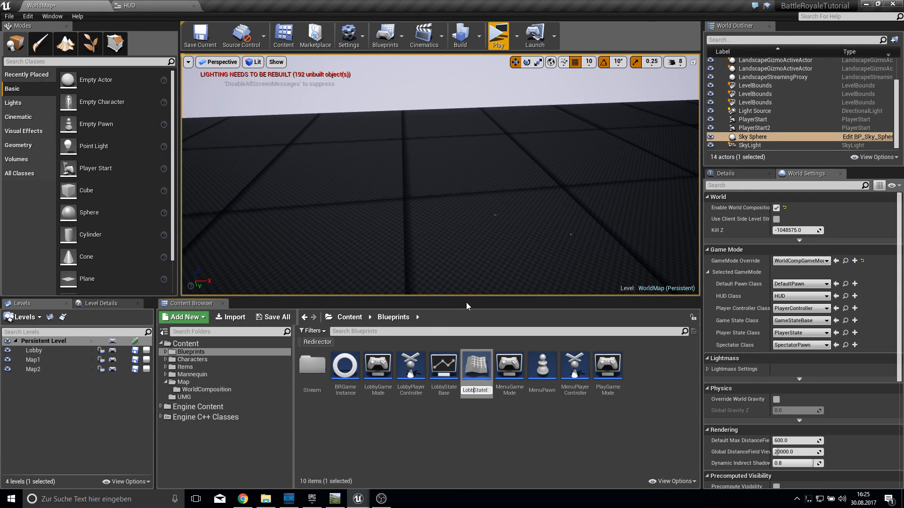
text(WorldCompGame)
key(Return)
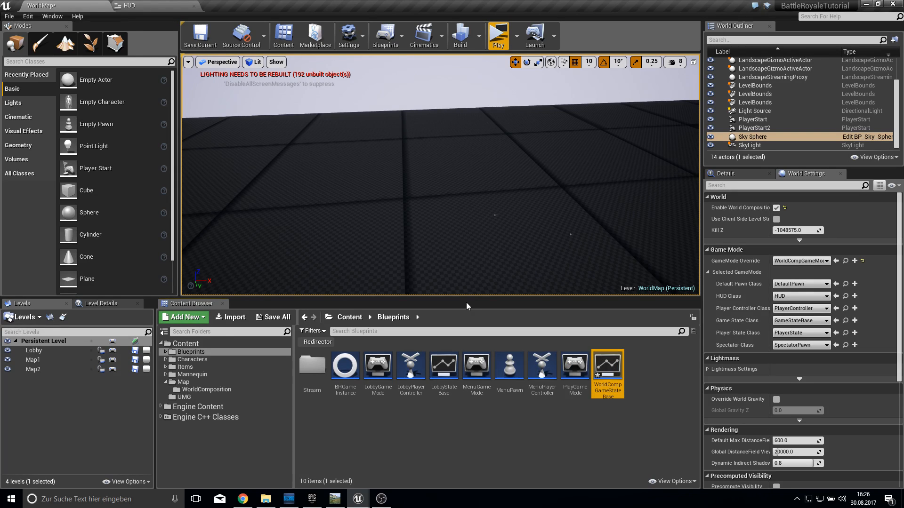
- Move WorldCompGameStateBase into the Stream folder, open that folder and save all changes
drag(610, 381, 321, 372)
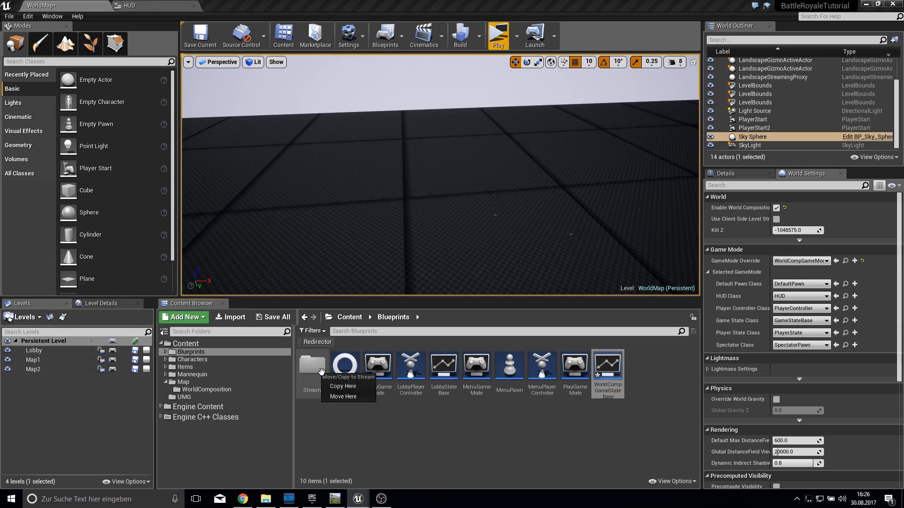
click(344, 398)
double_click(318, 377)
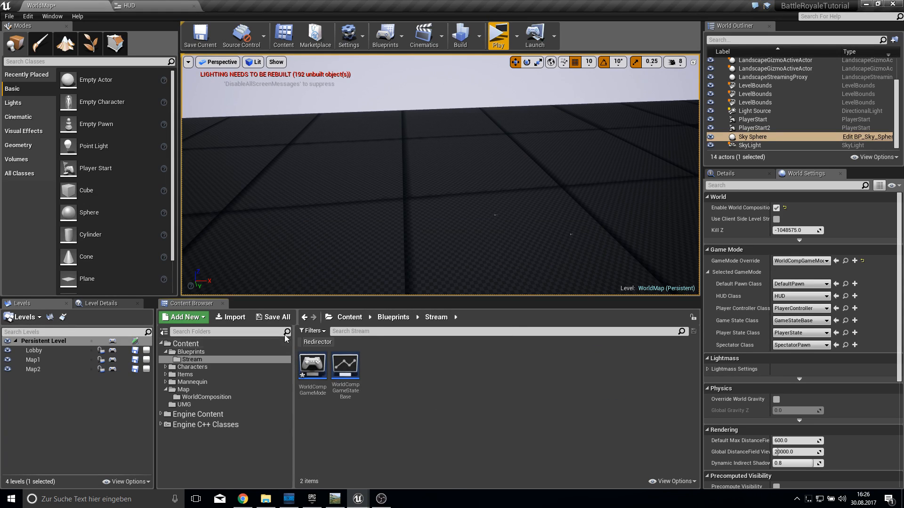
click(273, 318)
click(526, 337)
- Set WorldCompGameMode's Default Pawn Class to ThirdPersonCharacter and save all changes
click(810, 285)
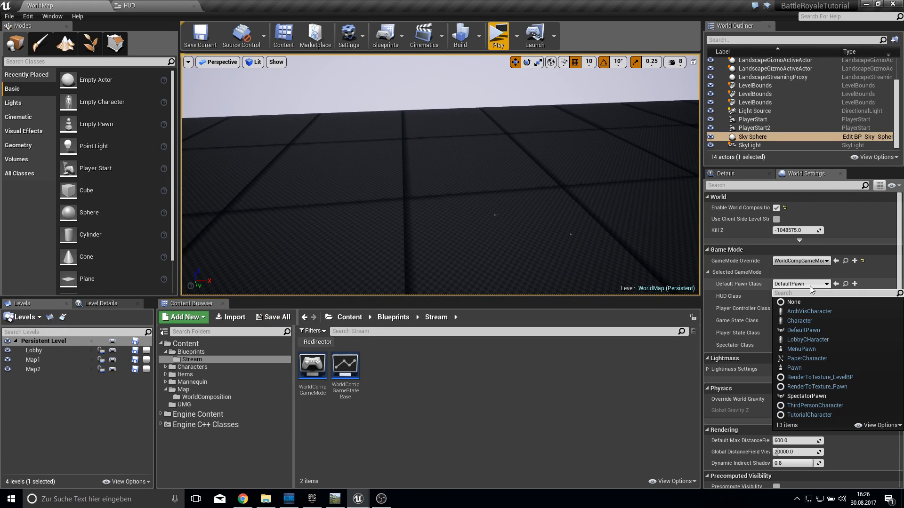
click(815, 405)
click(273, 318)
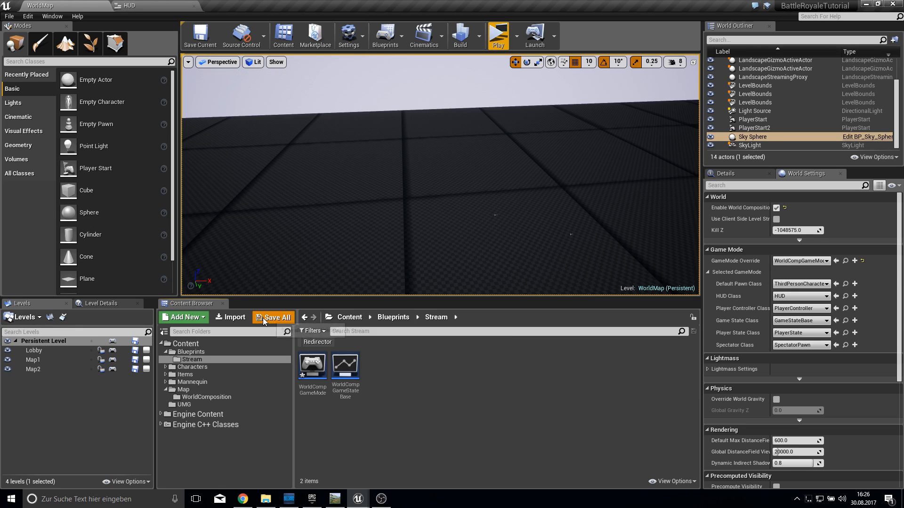
click(550, 336)
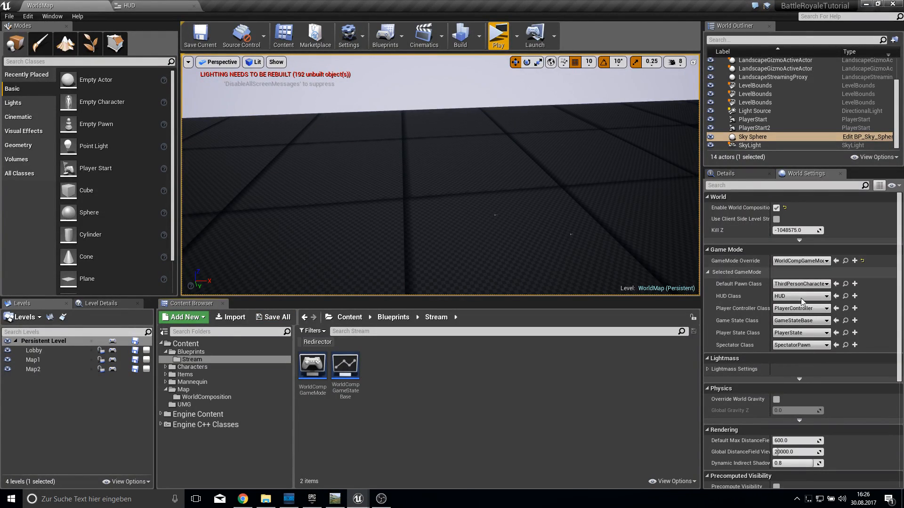
- Reopen the BattleRoyaleTutorial project from the Epic Games Launcher library and playtest MainmenuMap
click(867, 4)
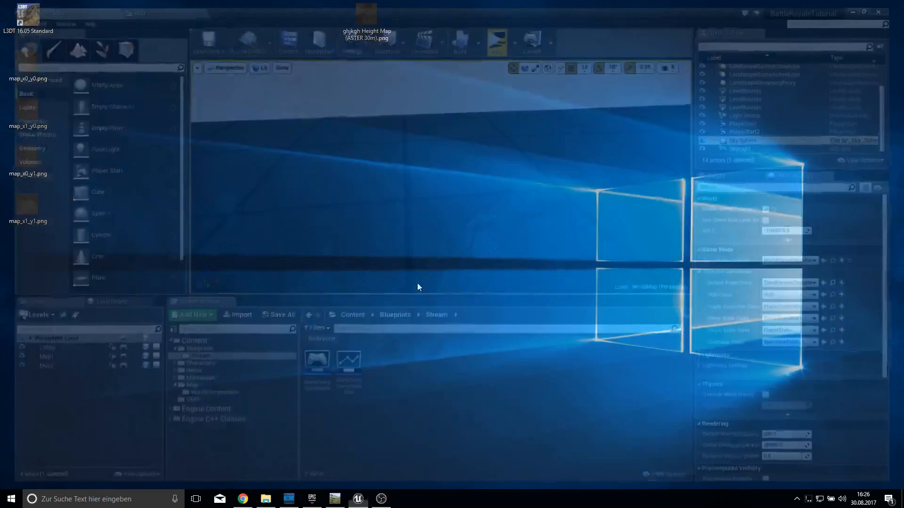
click(312, 498)
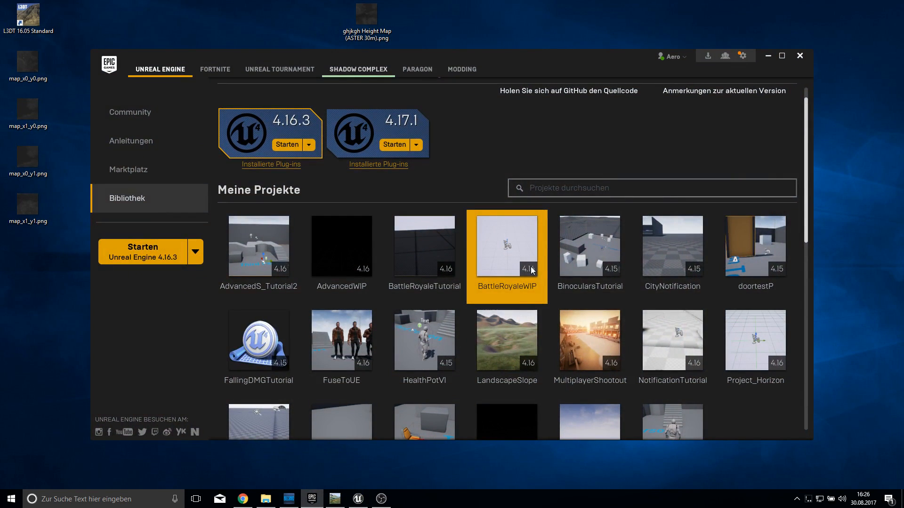
double_click(428, 257)
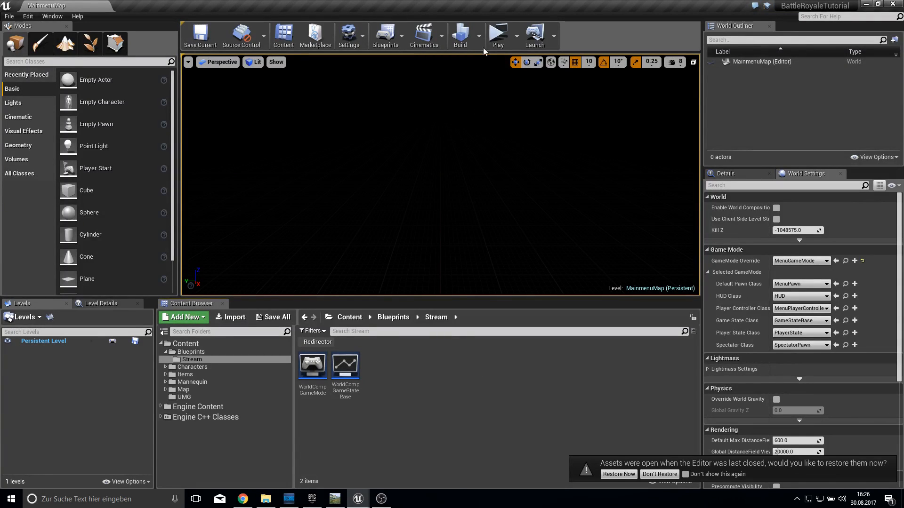
click(499, 34)
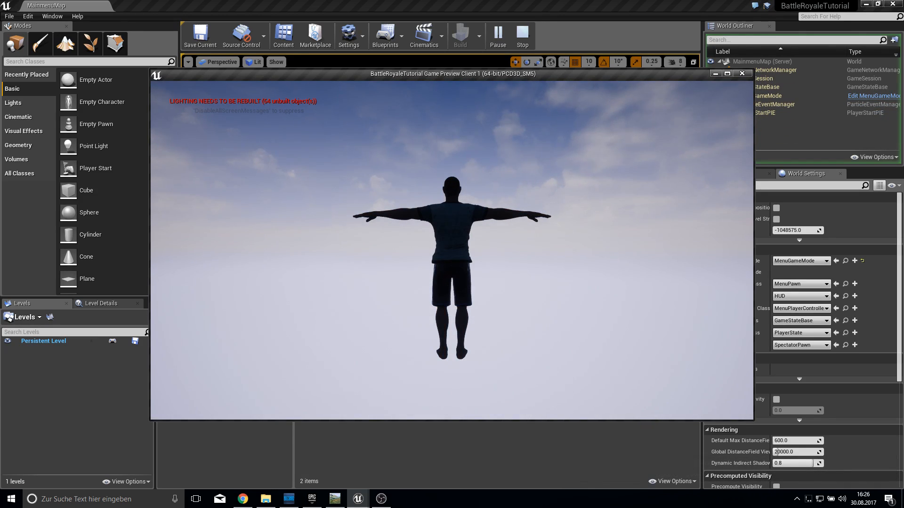
- Stop the playtest, open WorldMap from the WorldComposition folder and load its Lobby, Map1 and Map2 levels
key(Escape)
click(199, 397)
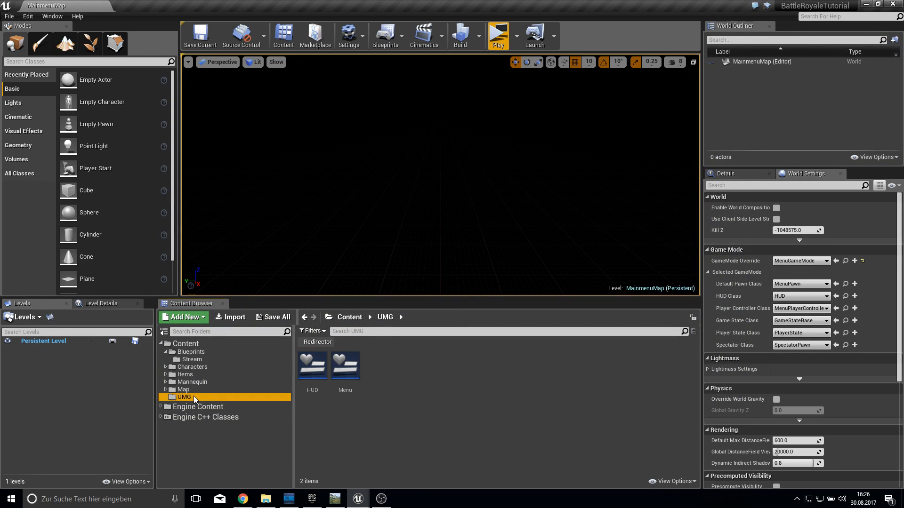
click(189, 390)
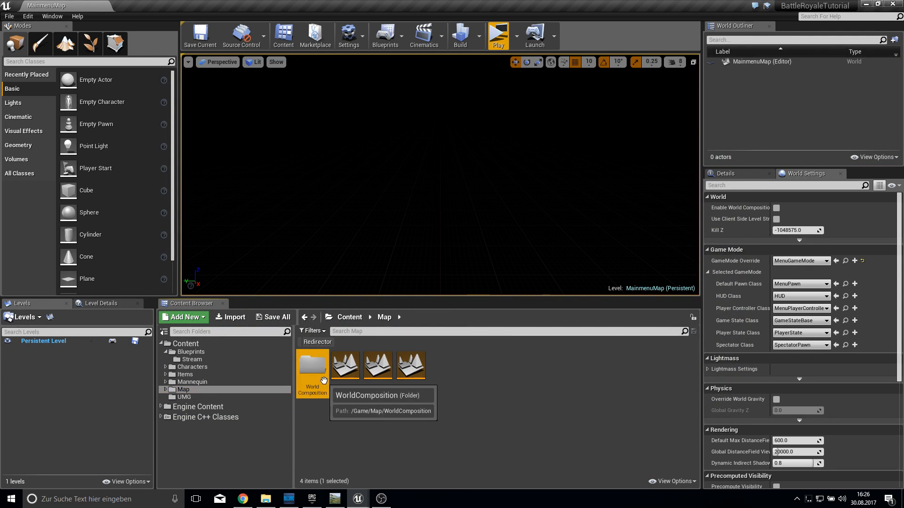
double_click(312, 364)
double_click(400, 375)
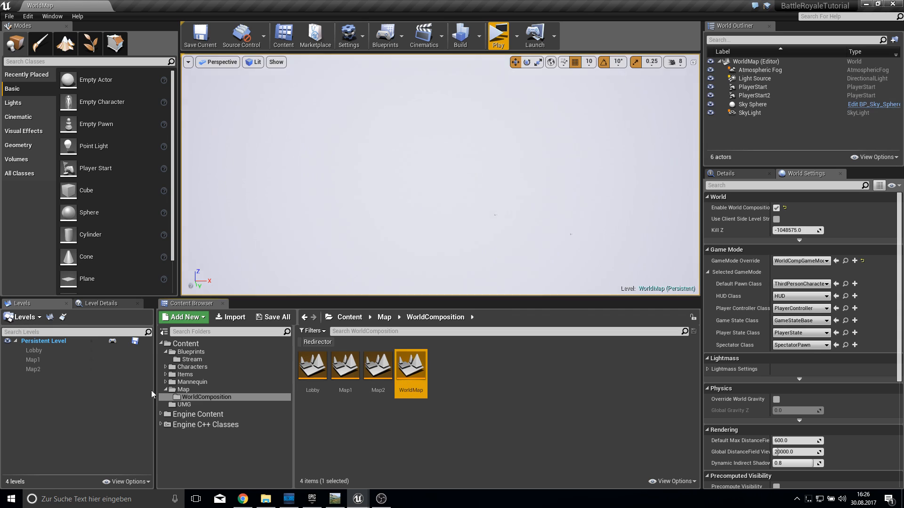
double_click(47, 351)
double_click(45, 360)
double_click(37, 370)
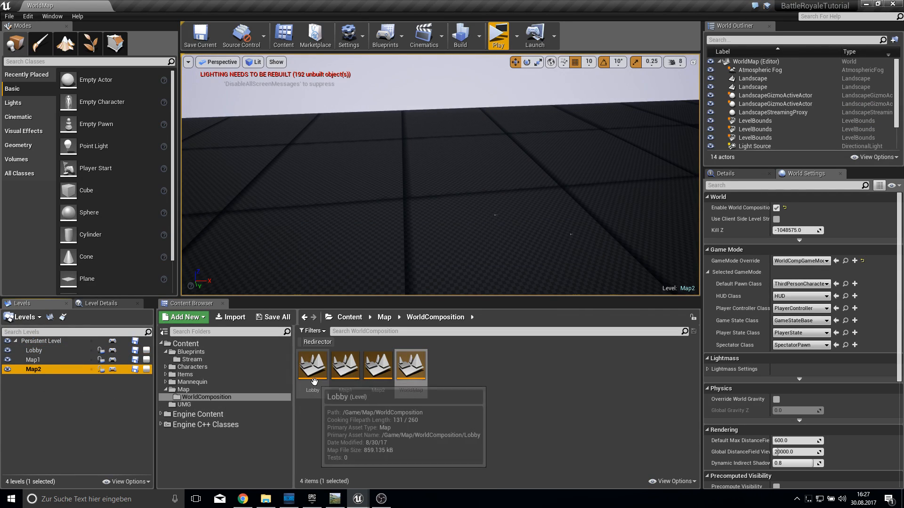
- Reopen MainmenuMap from the Map folder, playtest it by starting a game, and stop the playtest
click(188, 391)
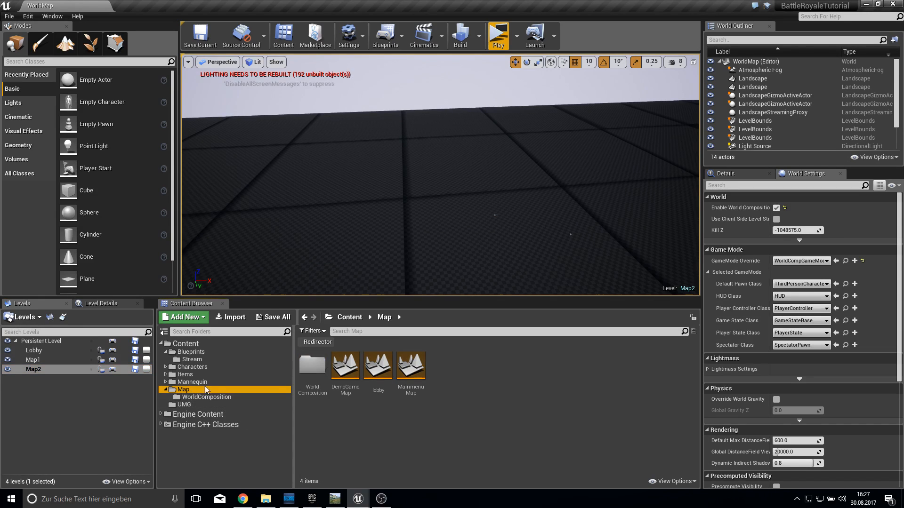
double_click(408, 367)
click(498, 35)
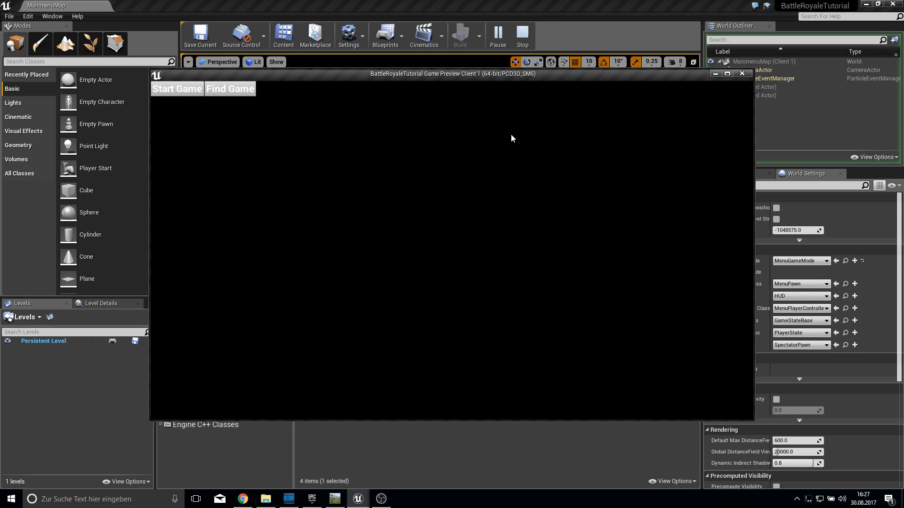
click(190, 94)
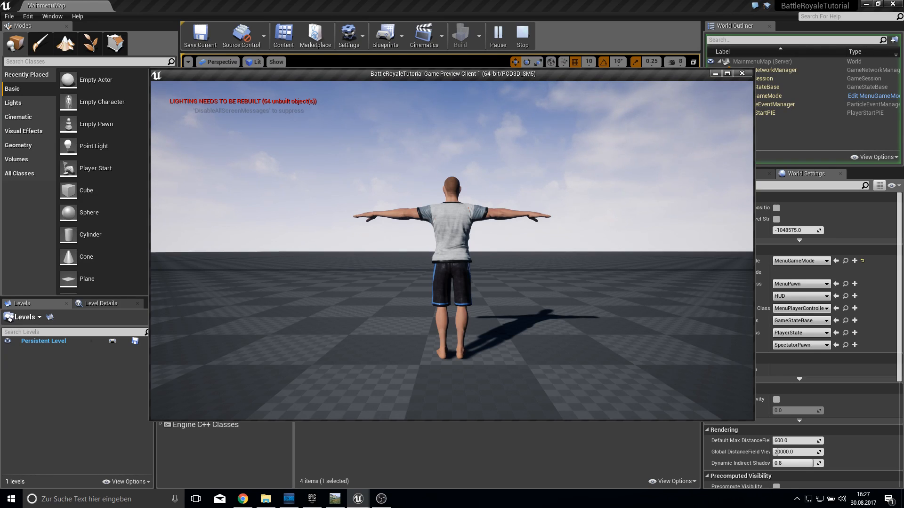
key(Escape)
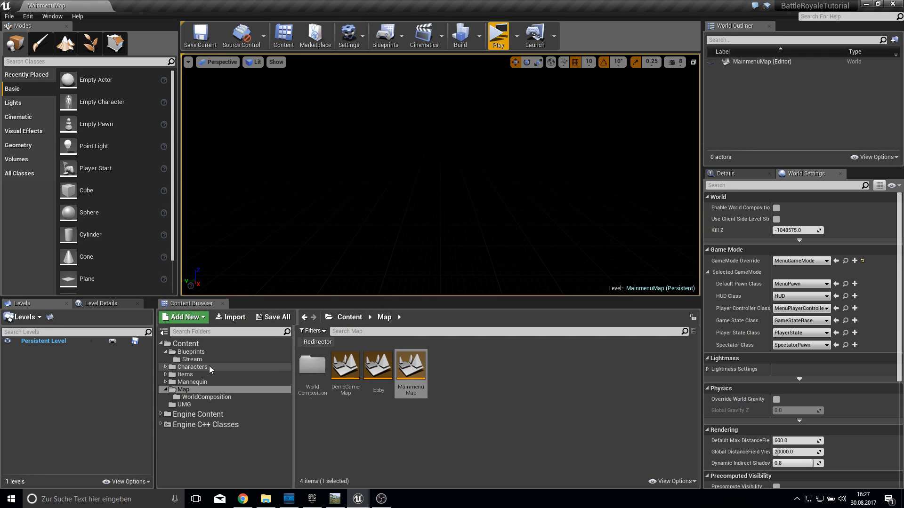
- Open the ThirdPersonCharacter blueprint from the Characters Blueprints folder and prepare its Event Graph around the BeginPlay nodes
click(209, 367)
double_click(312, 366)
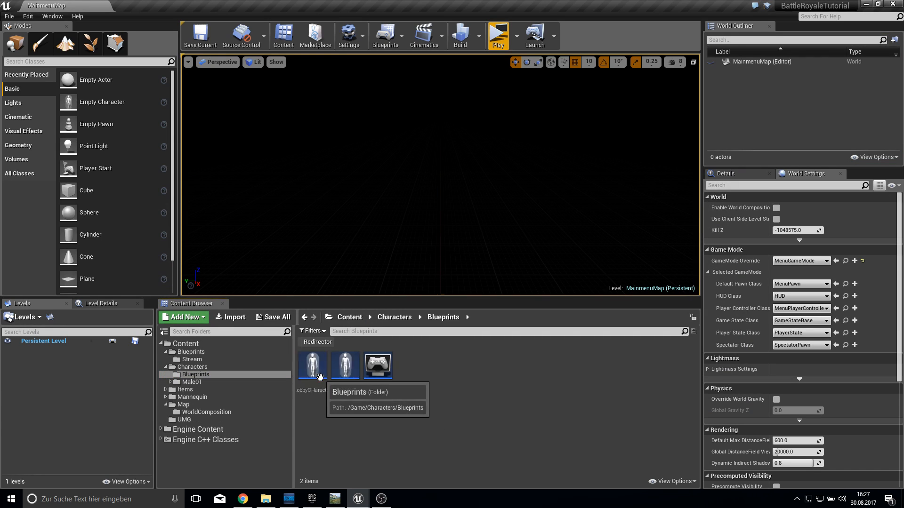
double_click(345, 367)
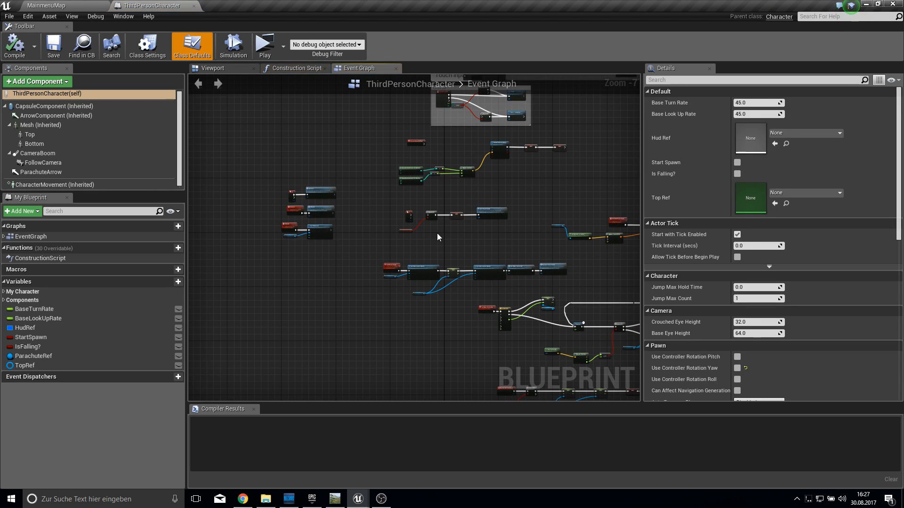
scroll(437, 233, up, 5)
drag(419, 239, 273, 181)
right_drag(286, 183, 306, 227)
click(84, 5)
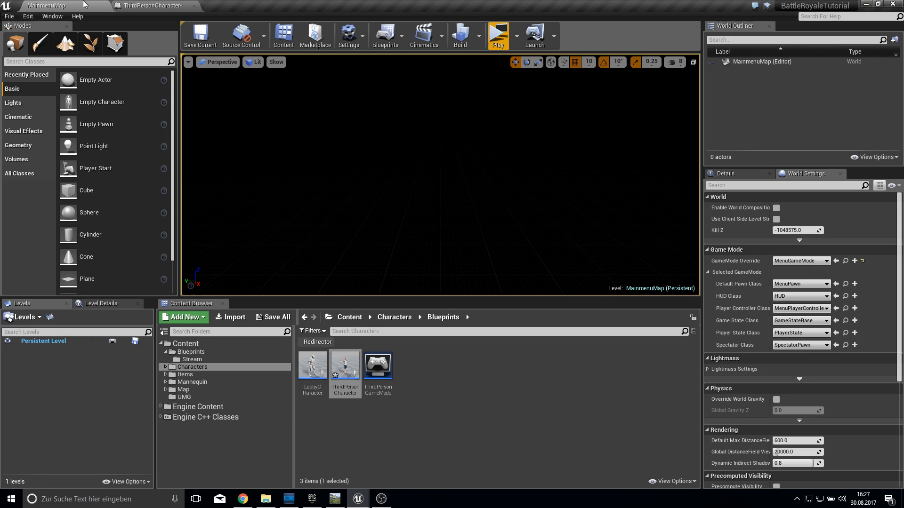
- Cut the input mode and HUD widget node chain after BeginPlay from the LobbyCHaracter blueprint and close that blueprint
double_click(312, 366)
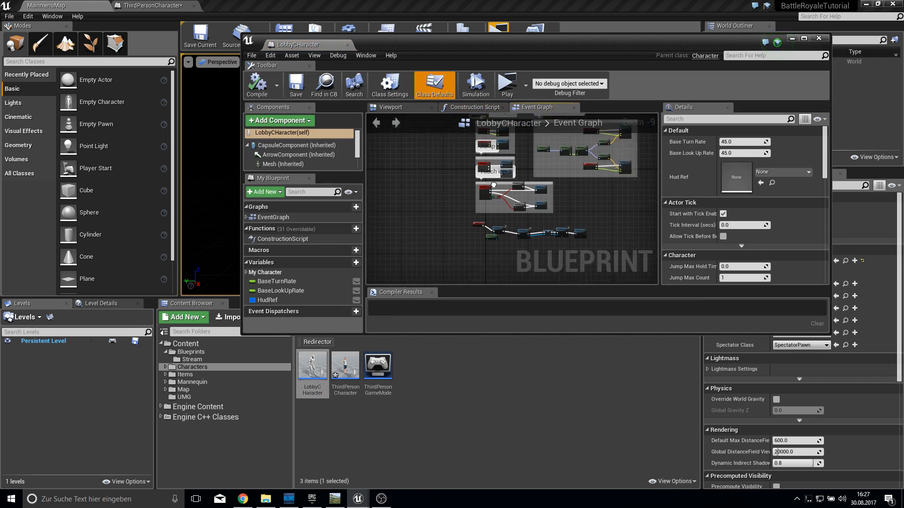
right_drag(431, 232, 432, 193)
drag(544, 236, 606, 233)
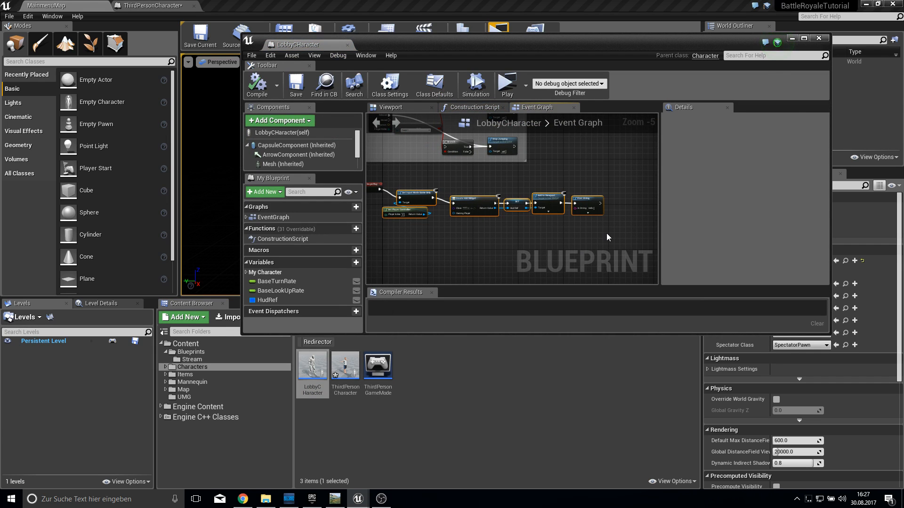
key(Delete)
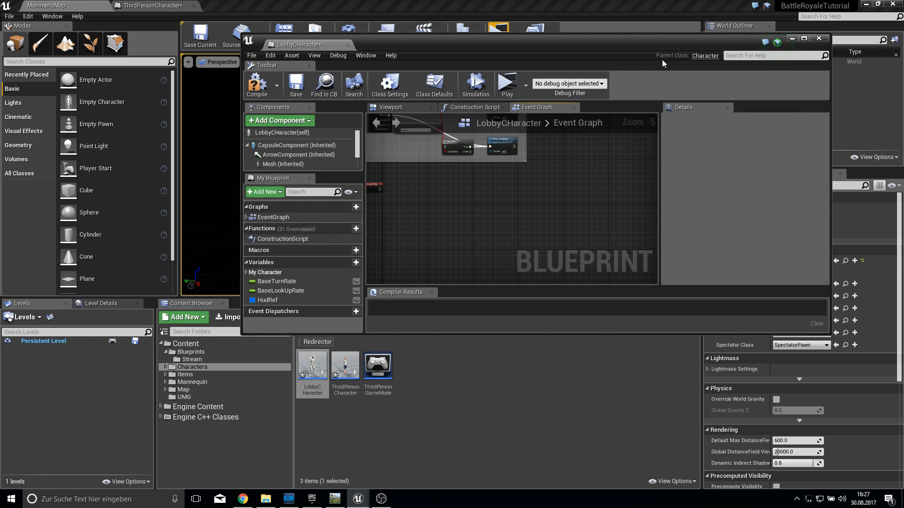
click(818, 38)
- Paste the HUD widget chain into ThirdPersonCharacter, connect it to Event BeginPlay, and compile and save the blueprint
key(ctrl+v)
scroll(452, 259, up, 2)
drag(451, 258, 578, 243)
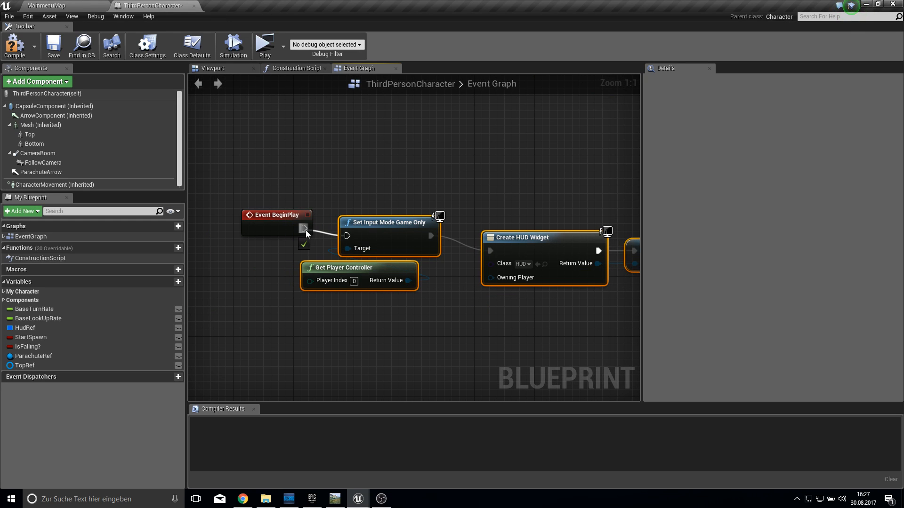
drag(306, 234, 307, 234)
right_drag(493, 251, 304, 251)
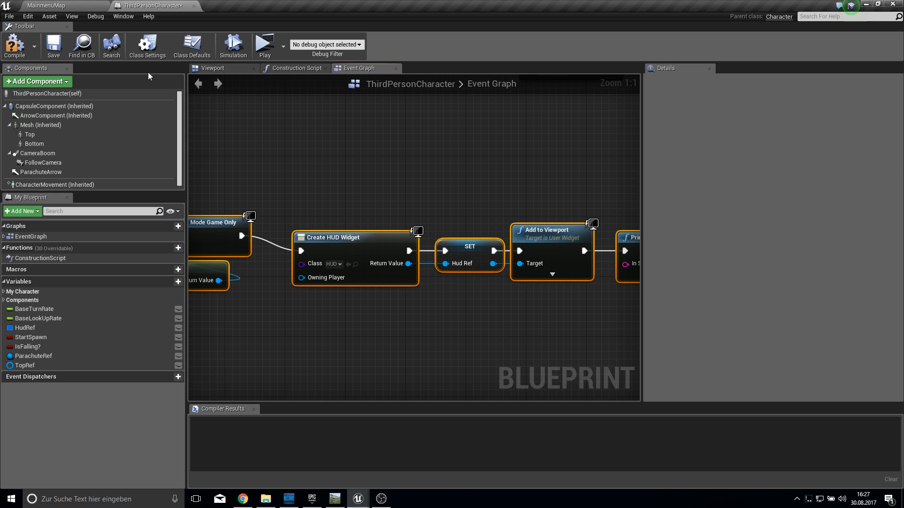
click(25, 45)
click(54, 53)
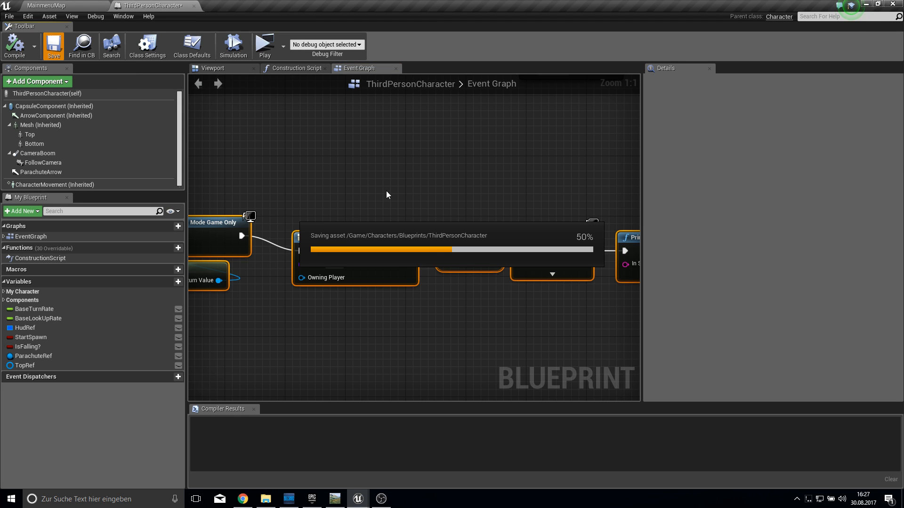
- Delete the Print String node and insert an IsValid check on Hud Ref between the SET and Add to Viewport nodes
right_drag(542, 203, 393, 199)
click(504, 221)
click(503, 231)
key(Delete)
drag(401, 228, 536, 228)
drag(388, 250, 388, 249)
text(isval)
key(Return)
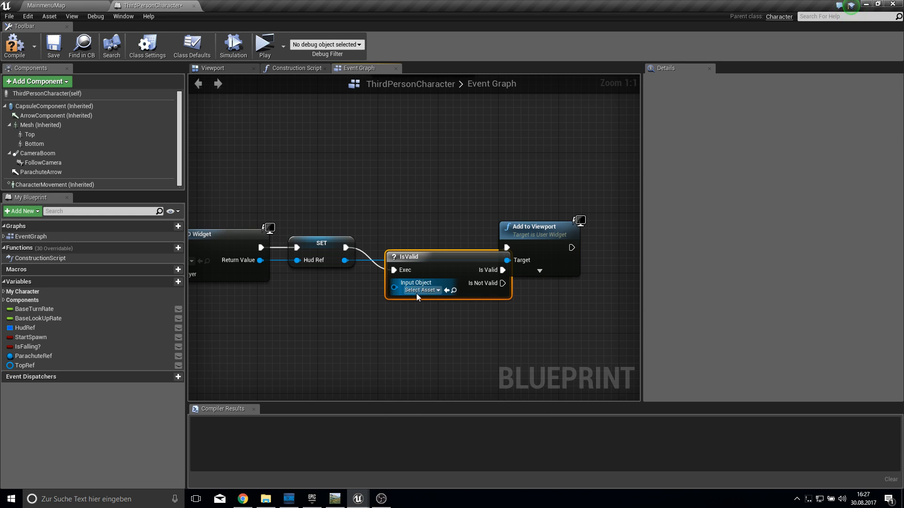
drag(348, 274, 345, 260)
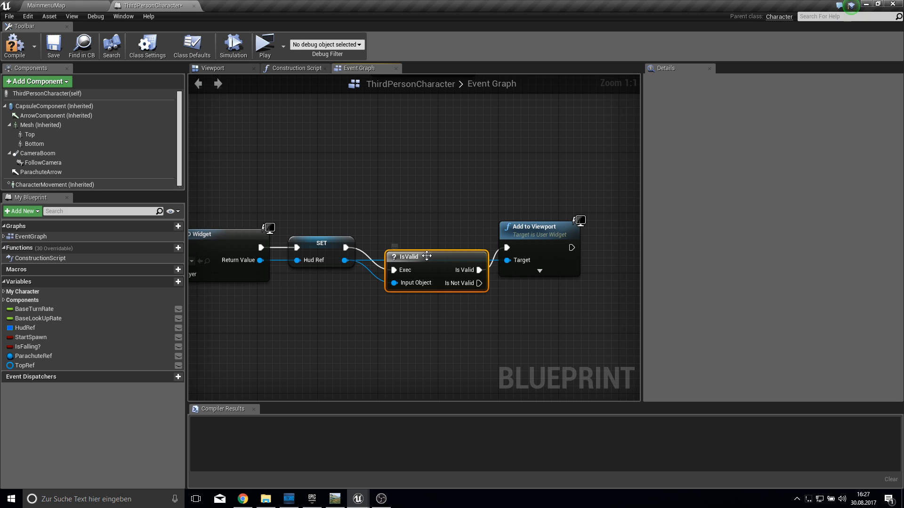
drag(425, 259, 418, 236)
- Compile ThirdPersonCharacter, playtest the game with the character, and stop the playtest
click(15, 45)
click(265, 45)
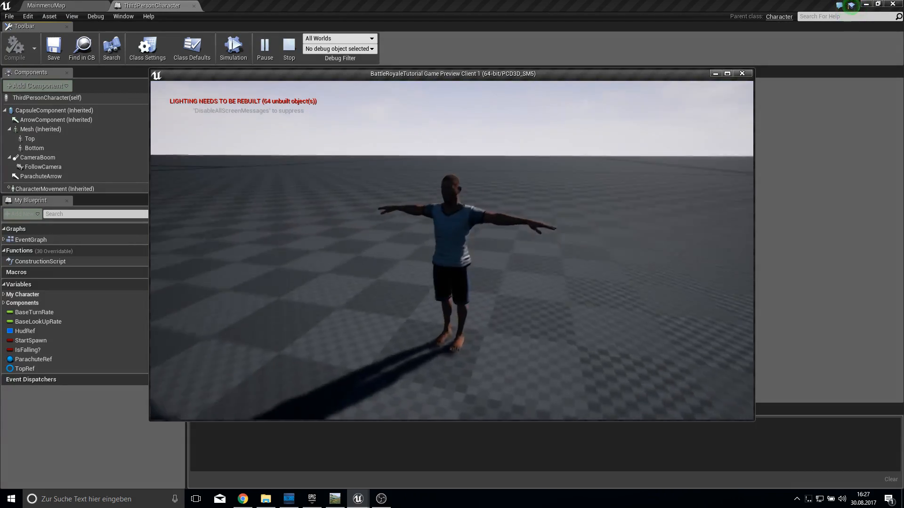
key(Escape)
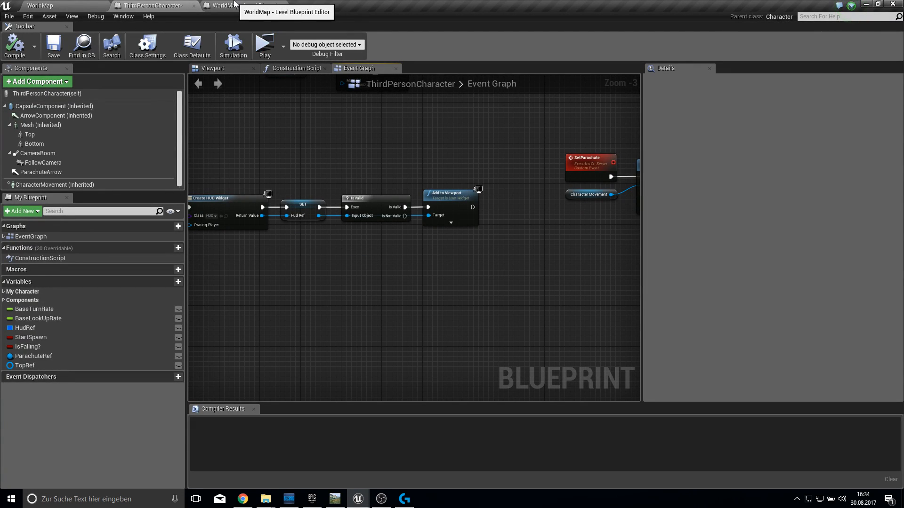
- Return to the WorldMap level and adjust the height of the PlayerStart above the landscape floor
click(234, 4)
click(72, 5)
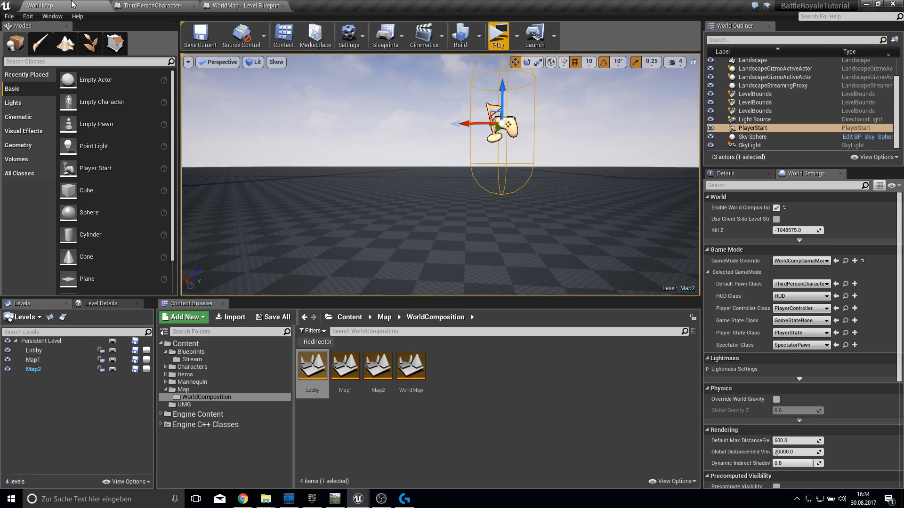
right_drag(441, 175, 462, 181)
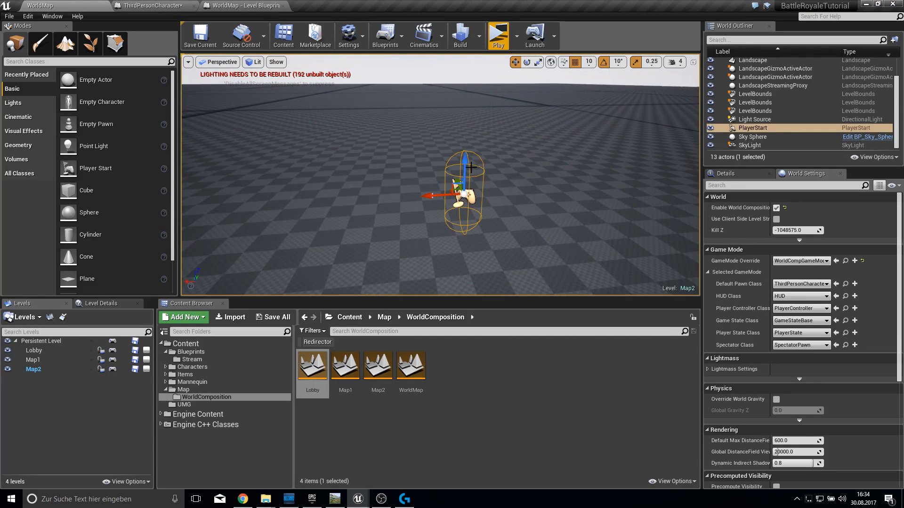
key(f)
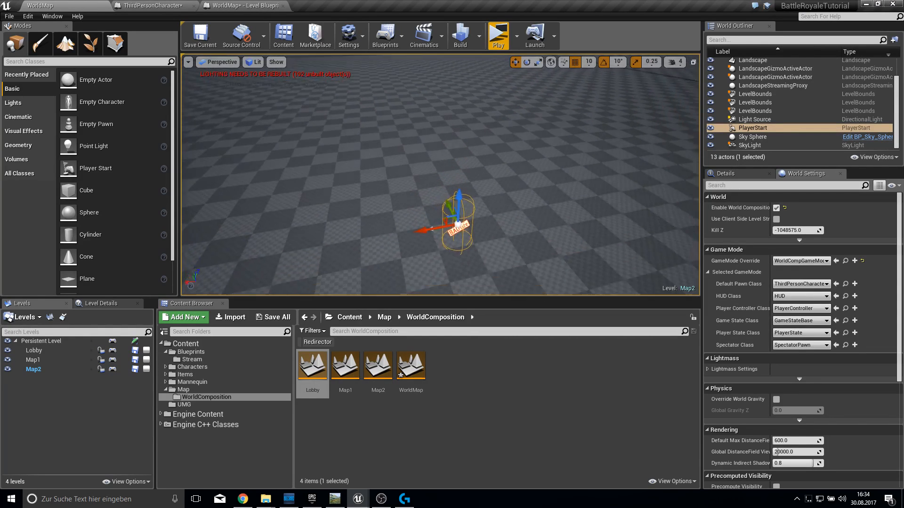
drag(407, 180, 408, 169)
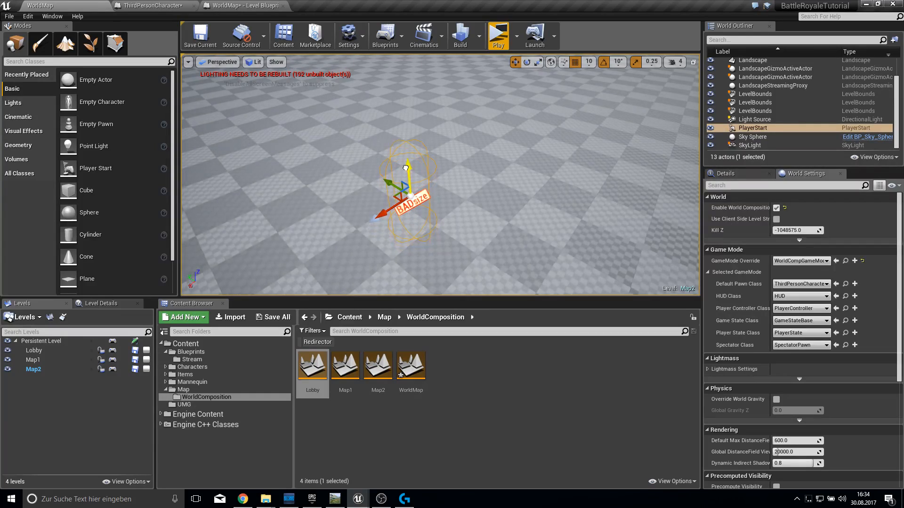
right_drag(448, 192, 368, 172)
right_drag(400, 207, 397, 184)
key(f)
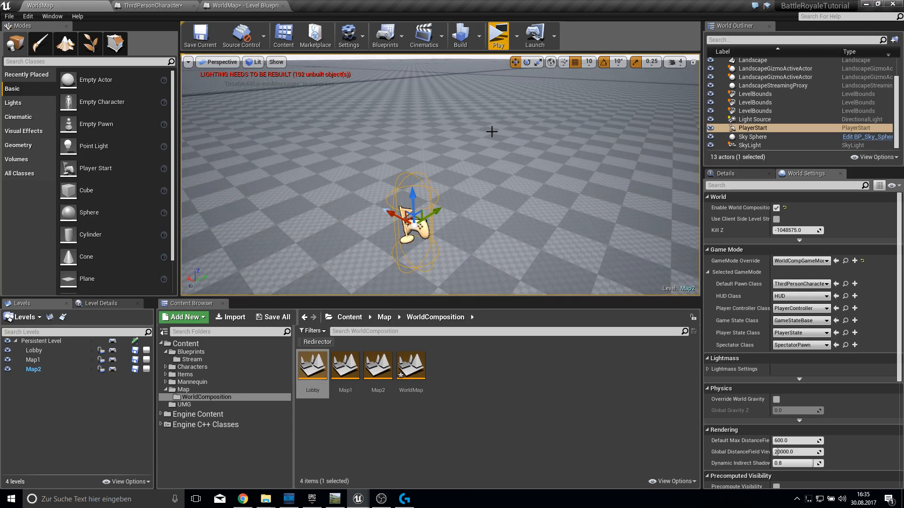
right_drag(470, 183, 448, 167)
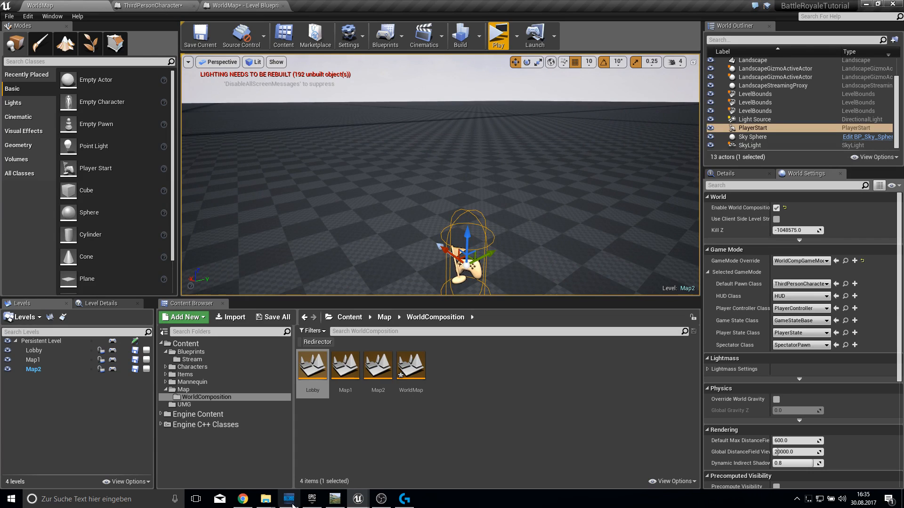
click(264, 502)
click(305, 470)
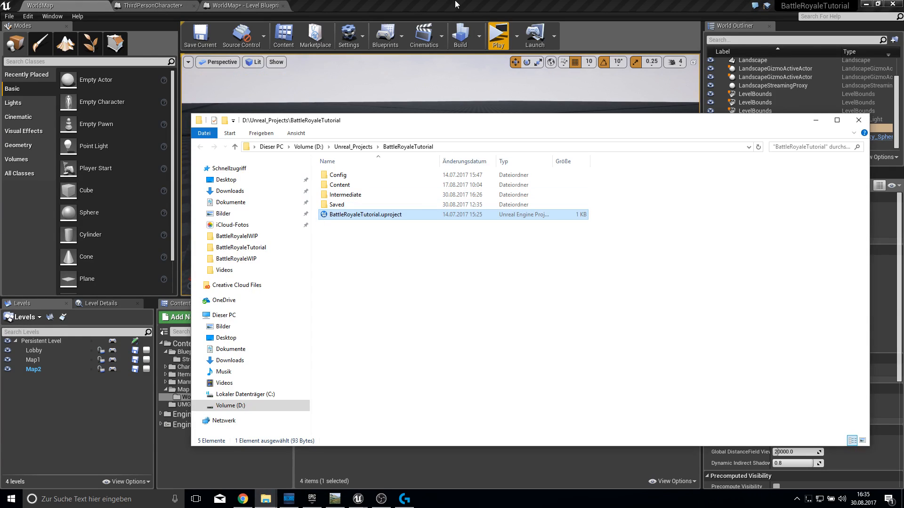
click(457, 5)
- Raise the PlayerStart slightly above the landscape in WorldMap and save all changes
drag(467, 241, 494, 111)
right_drag(446, 146, 497, 135)
key(a)
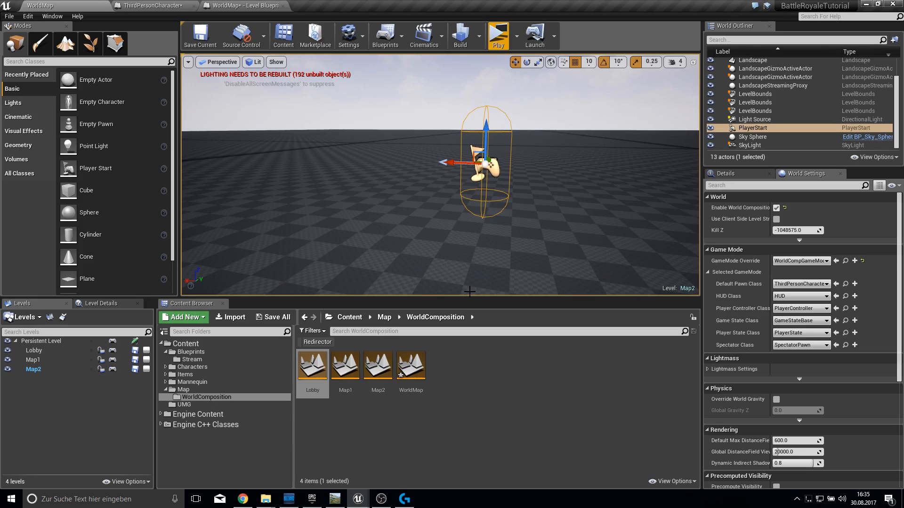
click(278, 318)
click(528, 336)
click(521, 397)
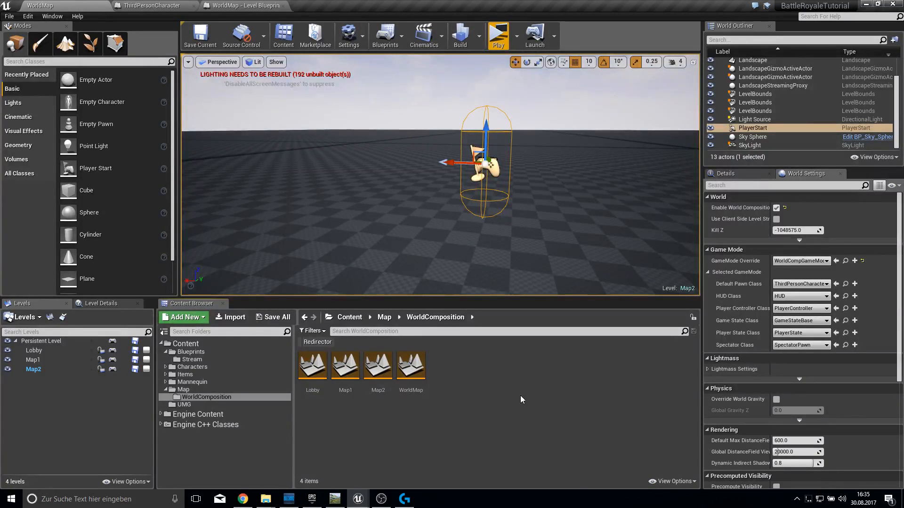
- Open the HUD widget's Get Text 0 graph from the UMG folder and delete the Cast To LobbyStateBase node
click(197, 404)
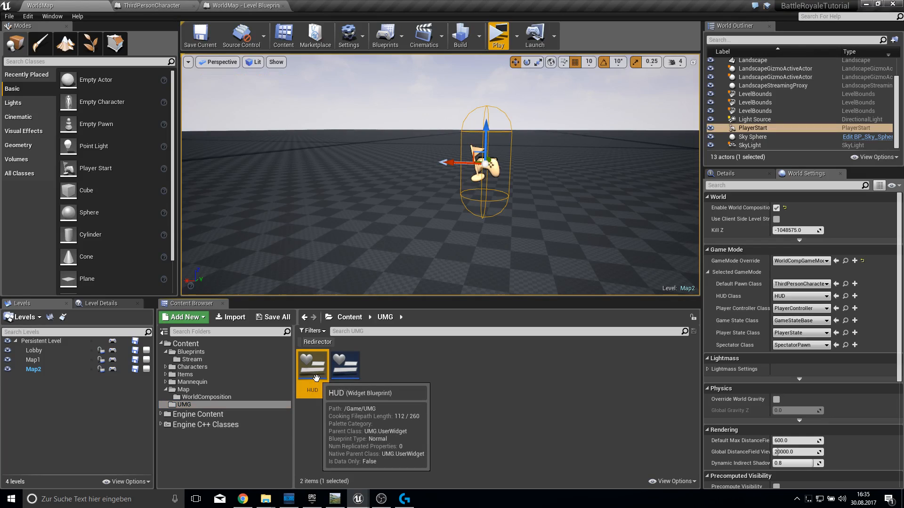
double_click(313, 364)
click(871, 38)
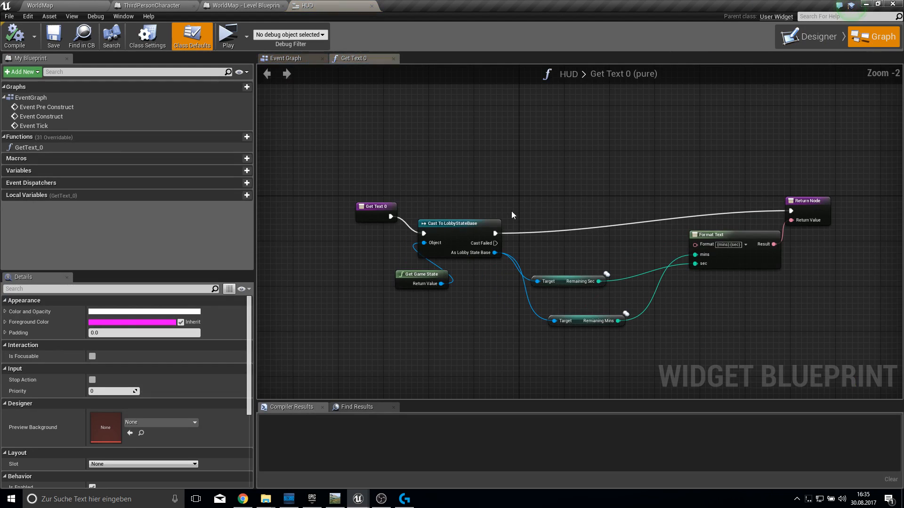
scroll(464, 230, up, 2)
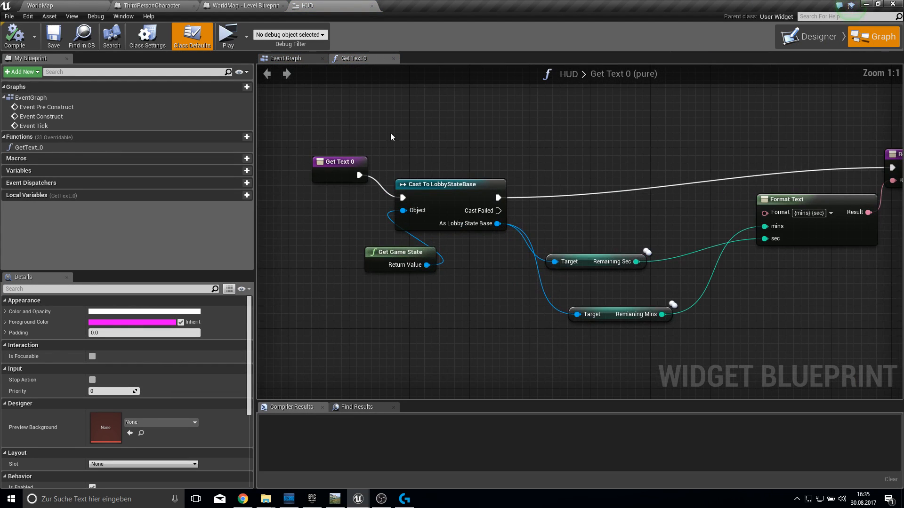
click(466, 216)
key(Delete)
drag(400, 252, 422, 205)
text(cast t)
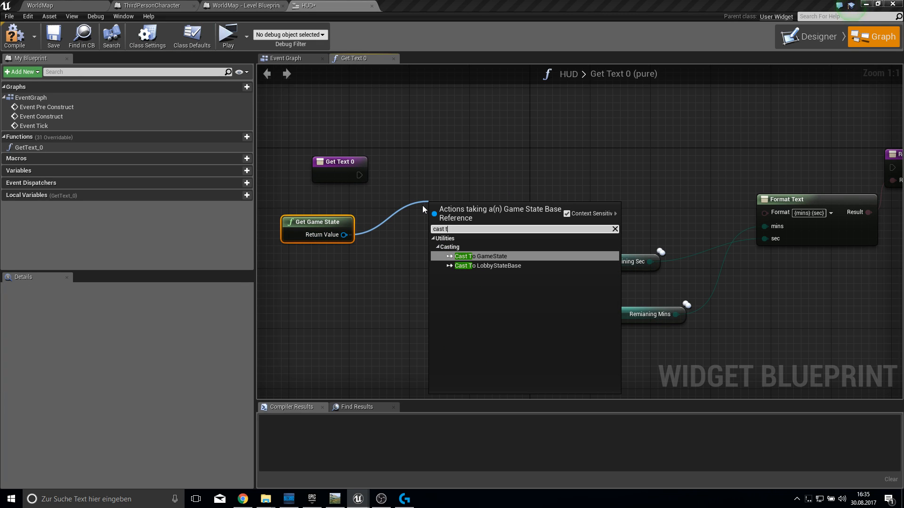
key(Escape)
click(6, 37)
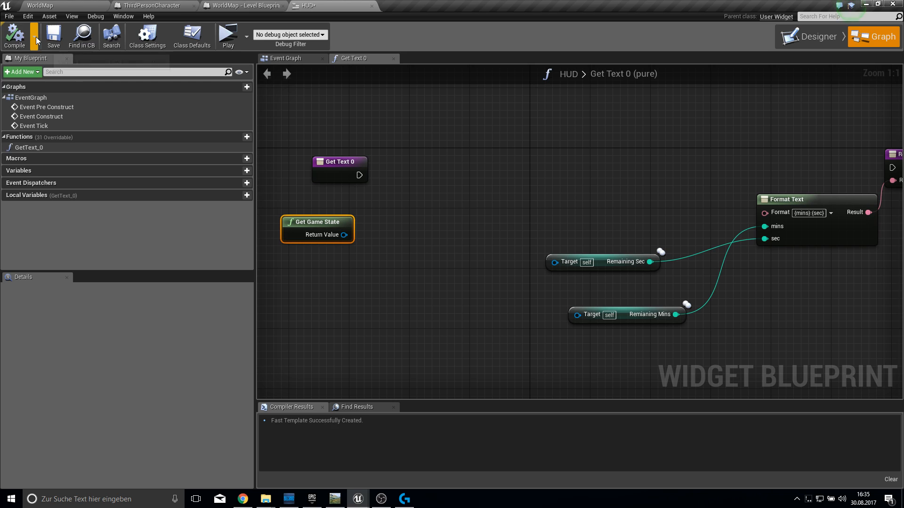
drag(344, 234, 397, 239)
text(cast to)
key(Escape)
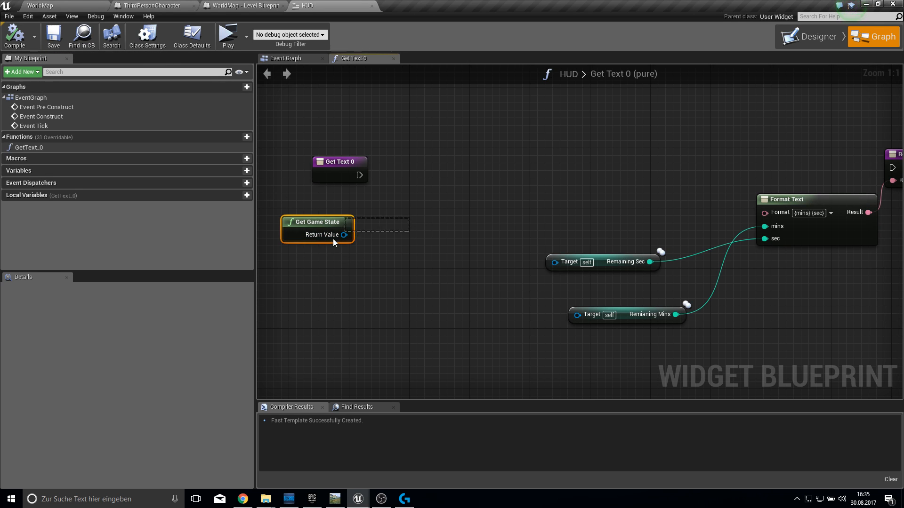
- Delete the Get Game State node, save the HUD widget, and reopen its graph from the UMG folder
key(Delete)
click(53, 36)
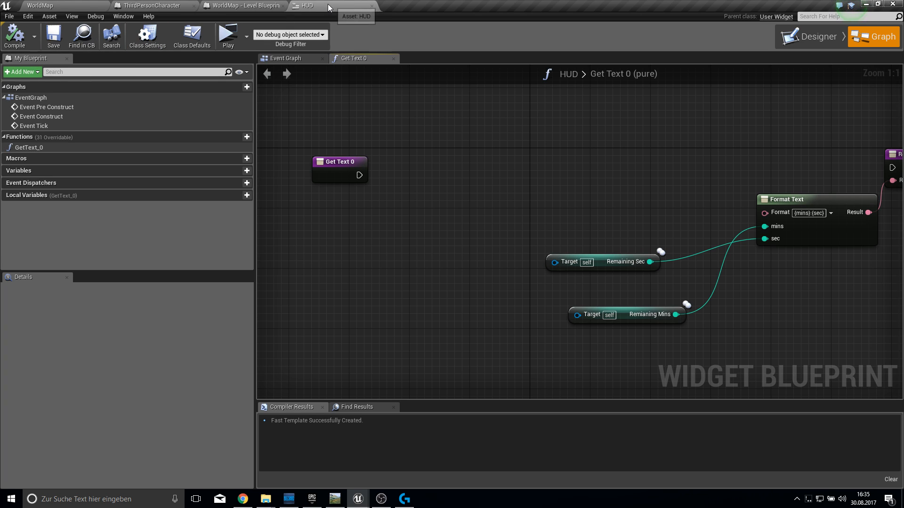
click(371, 6)
click(40, 5)
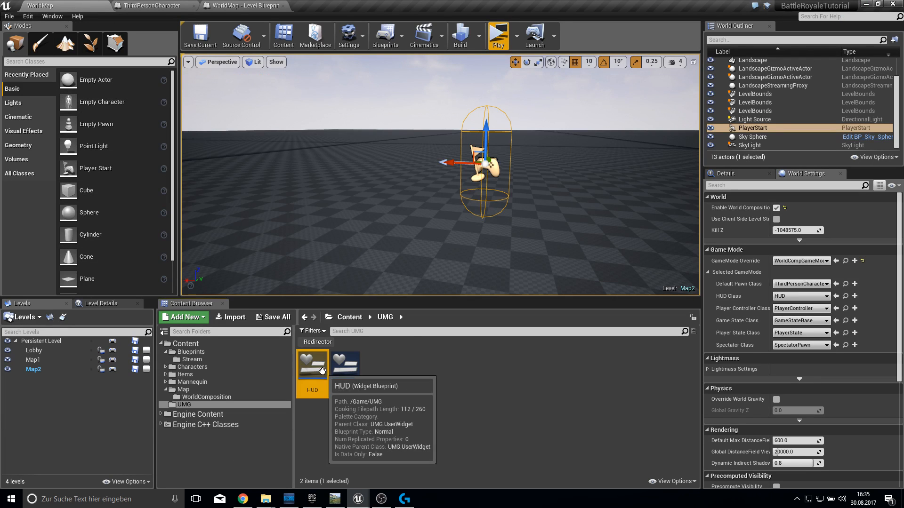
double_click(317, 370)
click(873, 36)
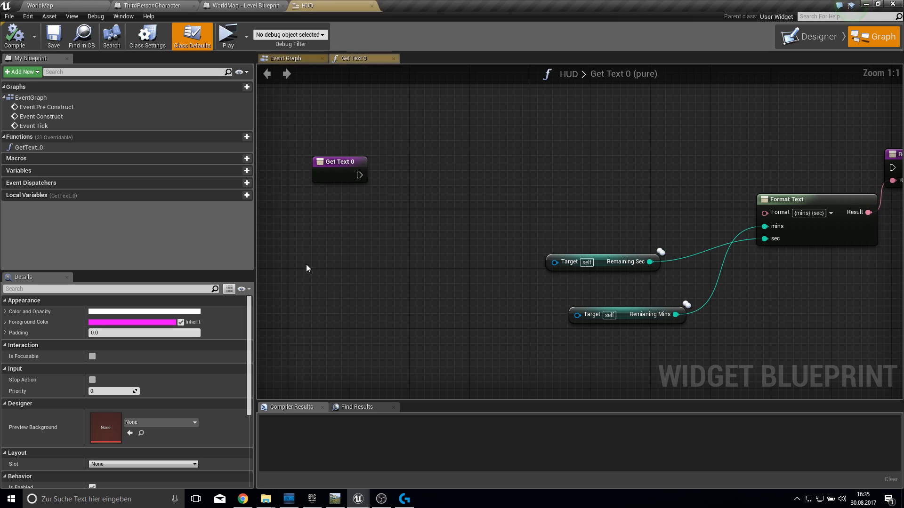
- Add a Get Game State node below Get Text 0 and search for casts available from its return value
right_click(330, 229)
text(get game st)
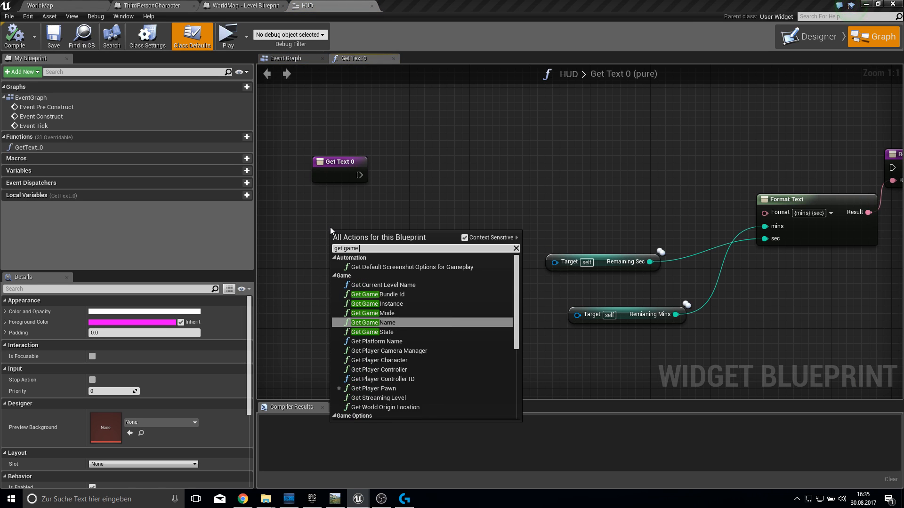
key(Return)
drag(375, 250, 400, 207)
text(cast to)
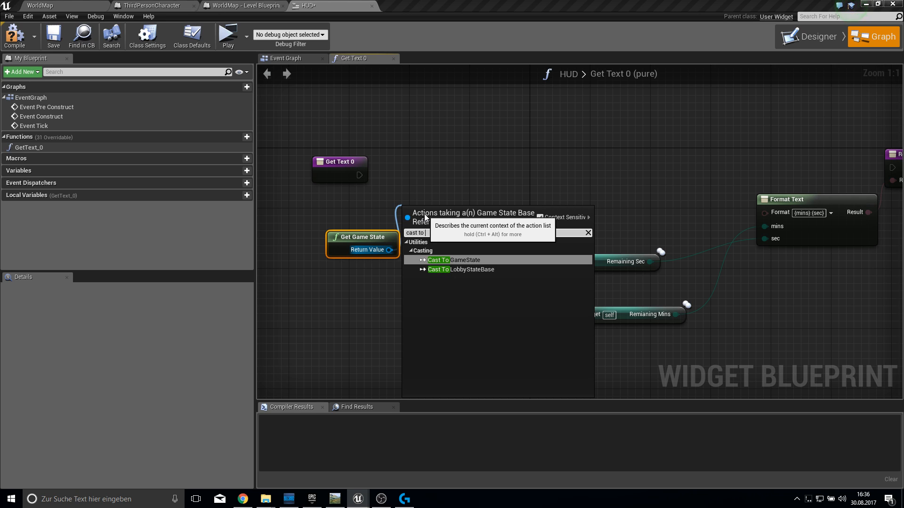
key(Escape)
- Open the WorldCompGameStateBase blueprint from the Stream folder and return to the HUD widget's Get Text 0 graph
click(40, 5)
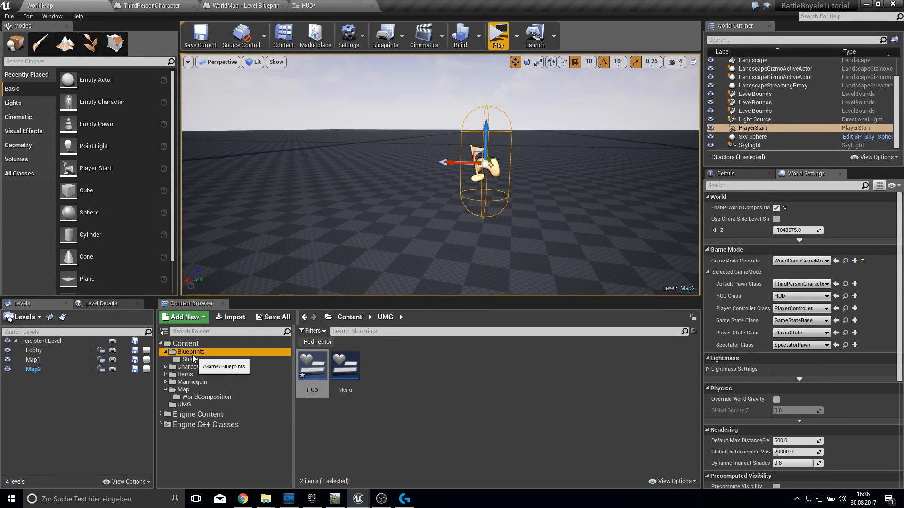
click(191, 359)
click(351, 384)
double_click(351, 385)
click(344, 3)
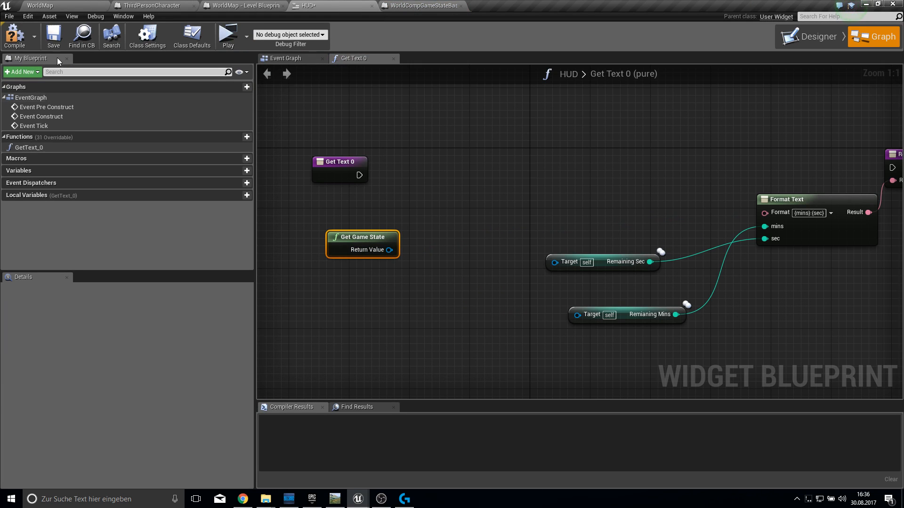
- Compile the HUD, cast Get Game State's return value to WorldCompGameStateBase, and connect the cast's execution input to Get Text 0
click(14, 35)
drag(388, 250, 442, 214)
text(world)
key(Return)
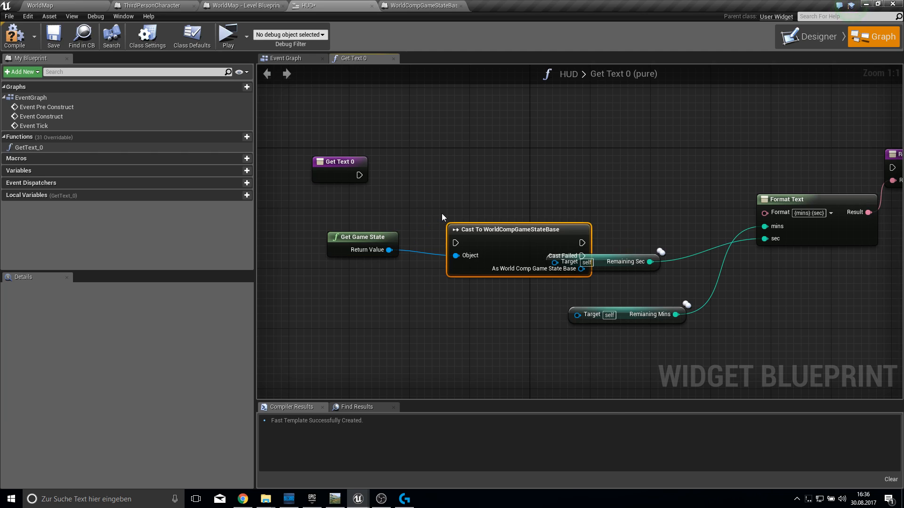
drag(484, 236, 359, 175)
drag(471, 154, 471, 169)
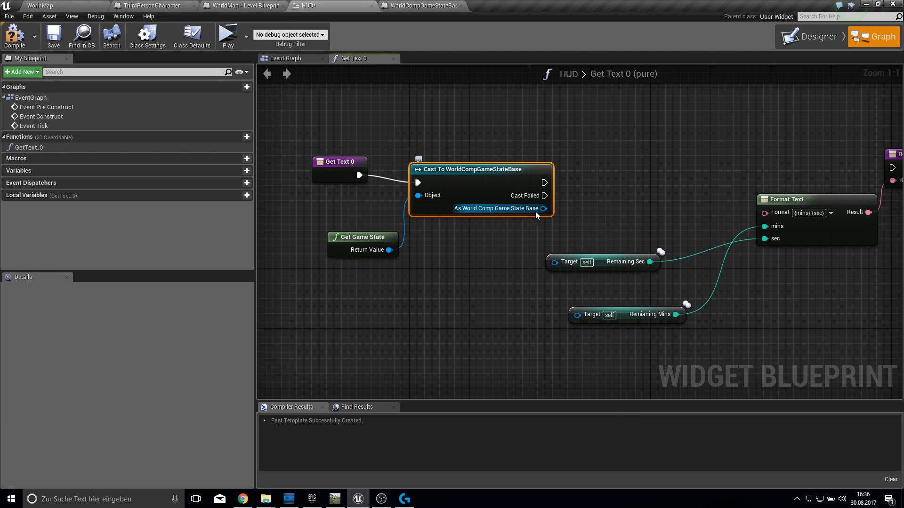
- Get Remaining Sec from the WorldCompGameStateBase cast and delete the two old Remaining Sec and Remianing Mins getters
drag(543, 208, 592, 222)
text(sec)
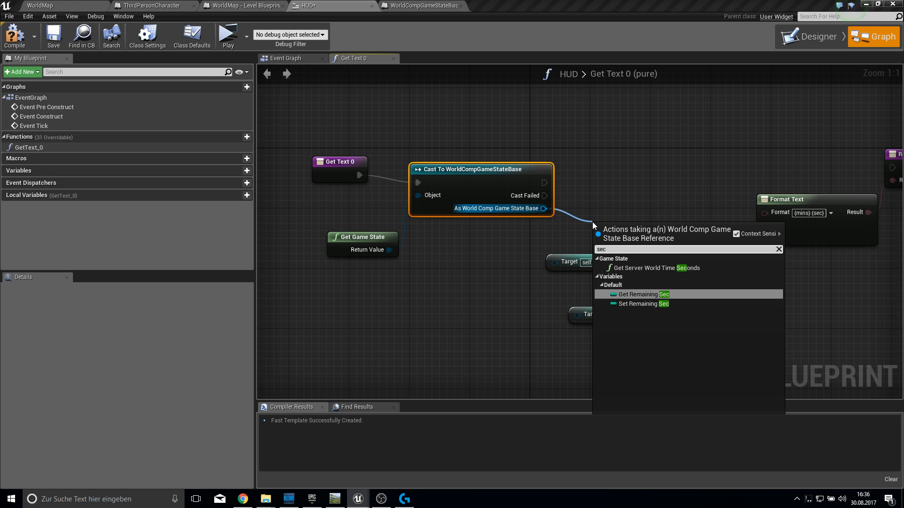
key(Return)
drag(625, 394, 578, 255)
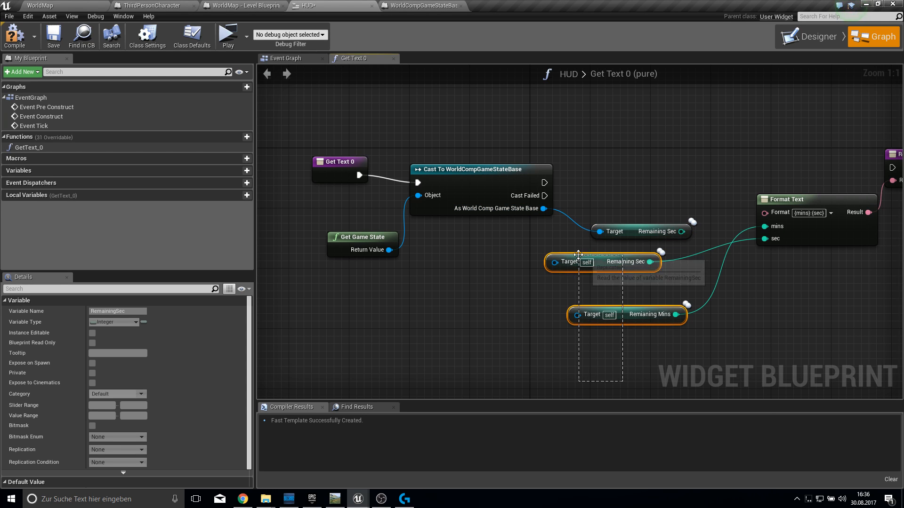
key(Delete)
- Get Remianing Mins from the cast and connect both time values to Format Text's mins and sec inputs
drag(544, 208, 613, 303)
text(ge)
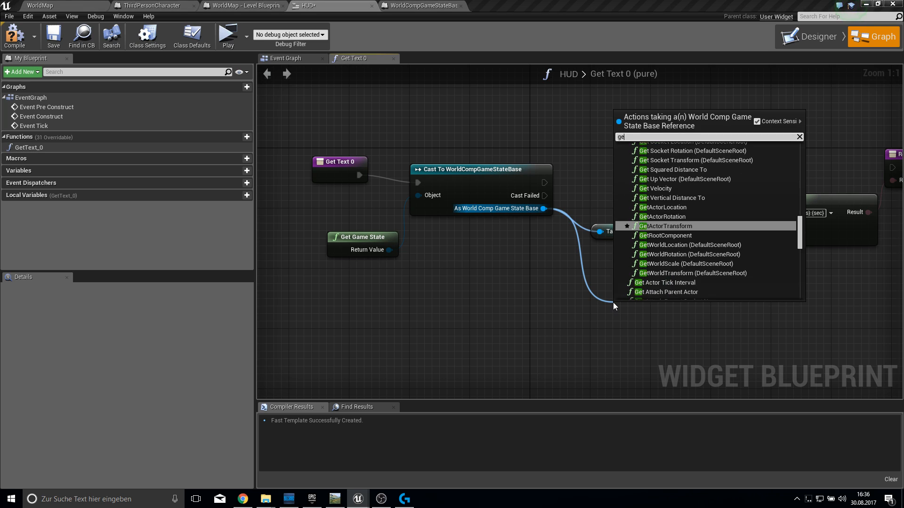
text(t min)
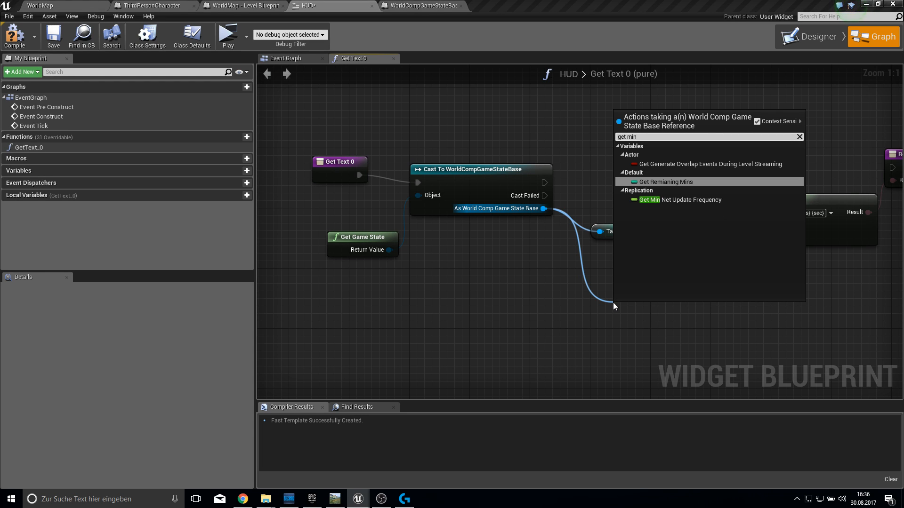
key(Return)
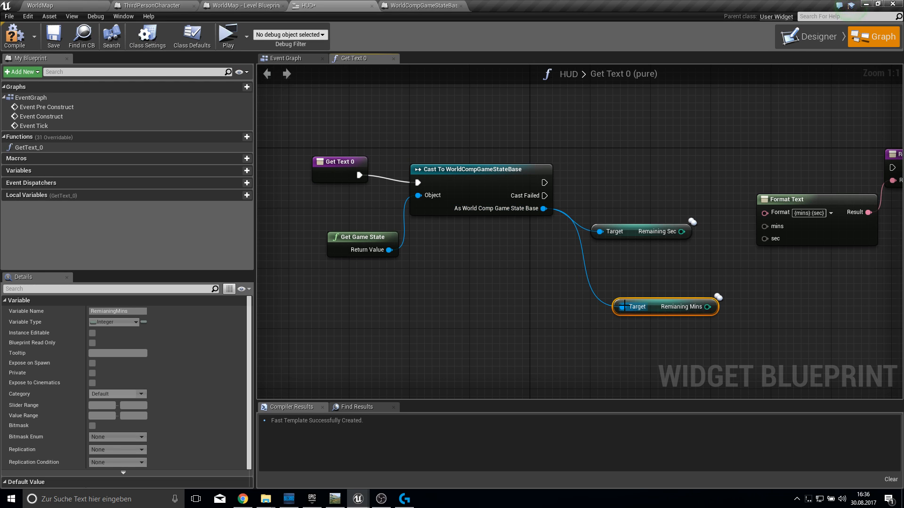
drag(636, 305, 764, 226)
drag(681, 232, 763, 239)
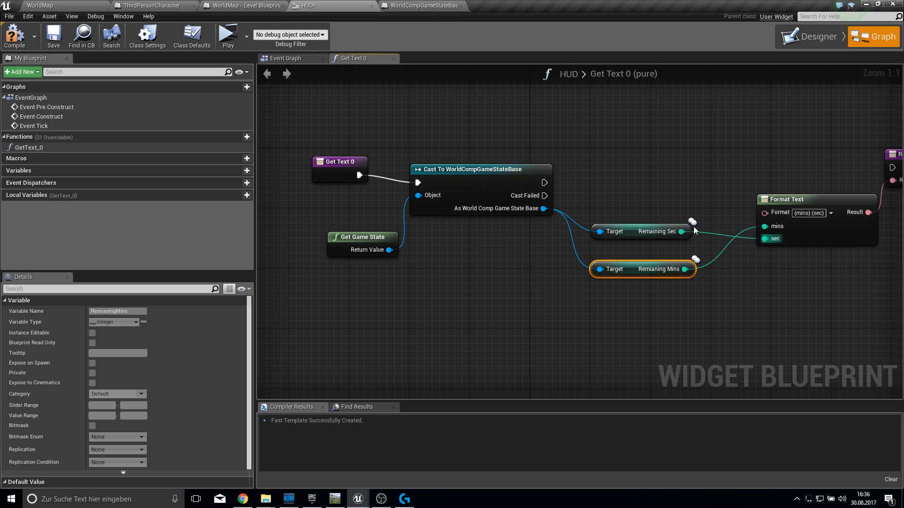
- Connect the cast's execution output to the Return Node, then compile the HUD and run a short playtest
drag(544, 182, 846, 168)
click(15, 35)
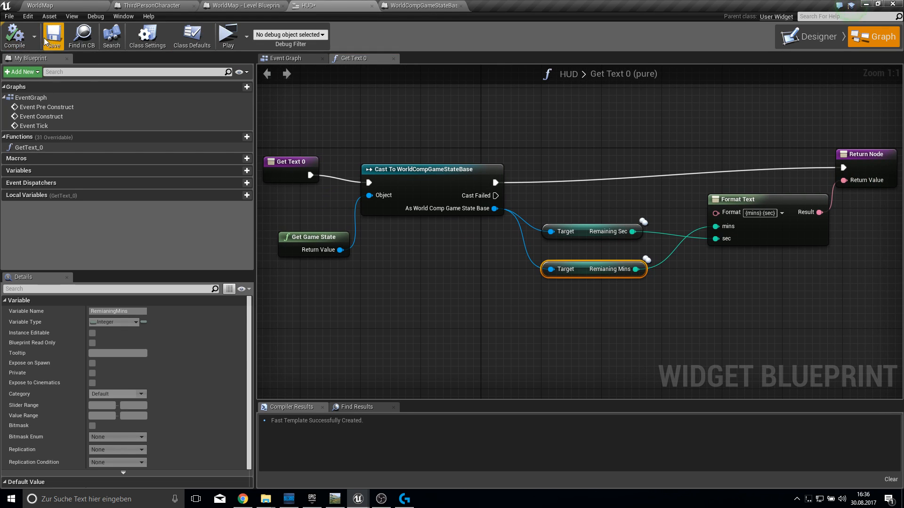
click(228, 36)
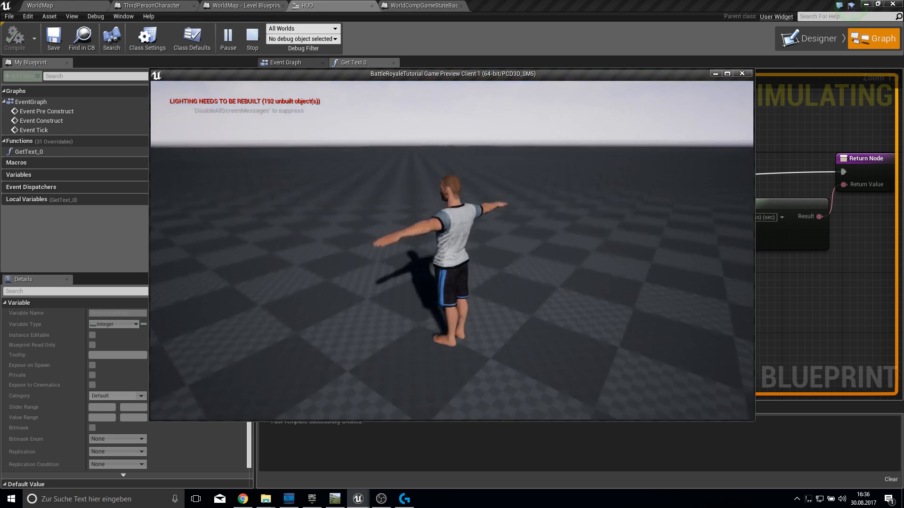
key(Escape)
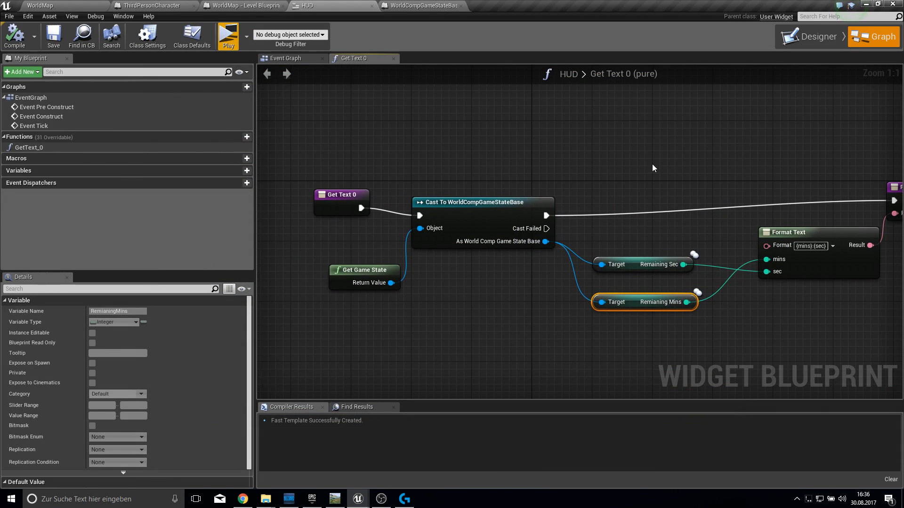
- In ThirdPersonCharacter's Event Graph, delete the HudRef variable along with its SET node and the IsValid node
click(830, 34)
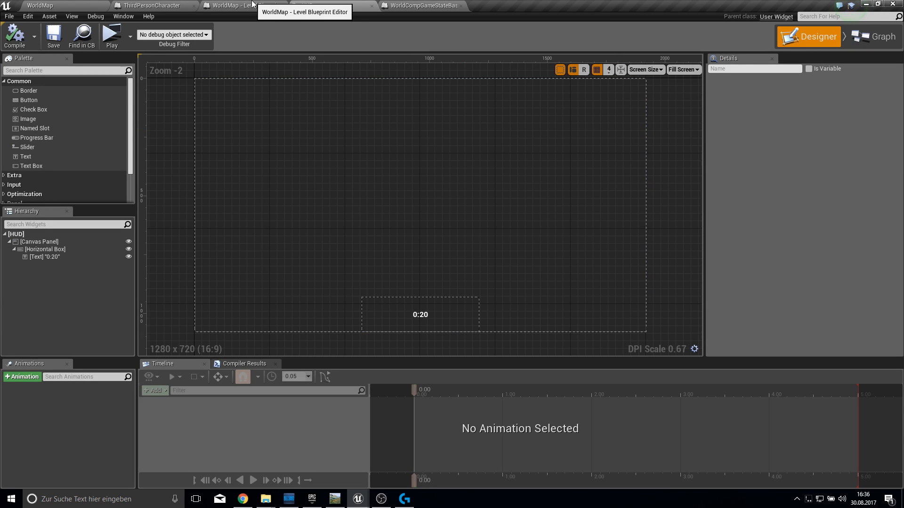
click(252, 4)
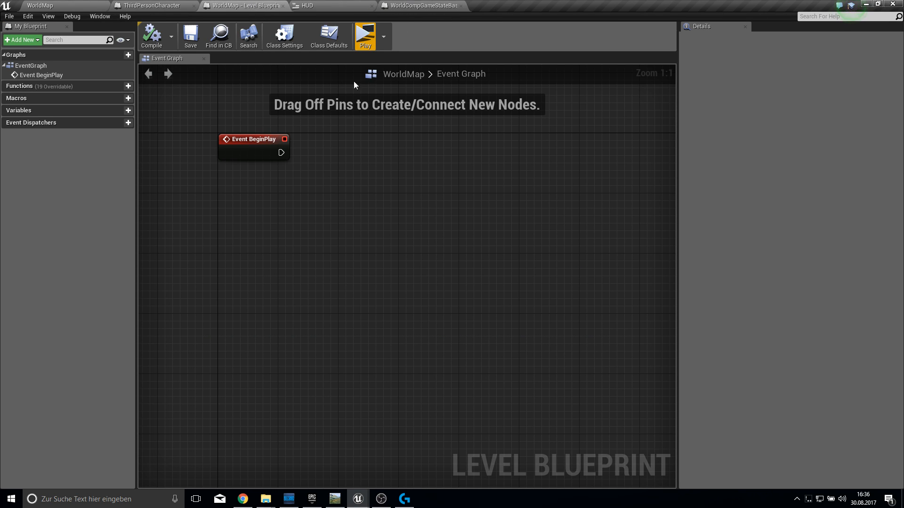
click(163, 4)
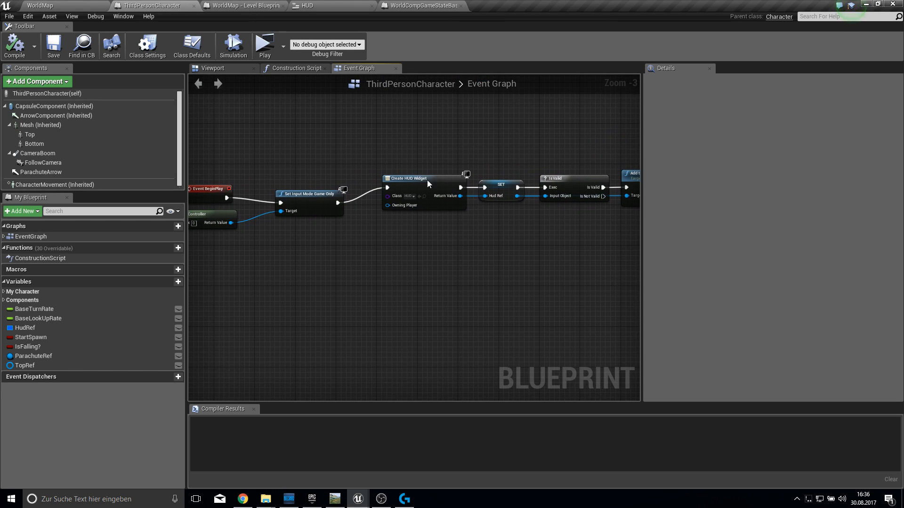
drag(472, 228, 479, 229)
key(Delete)
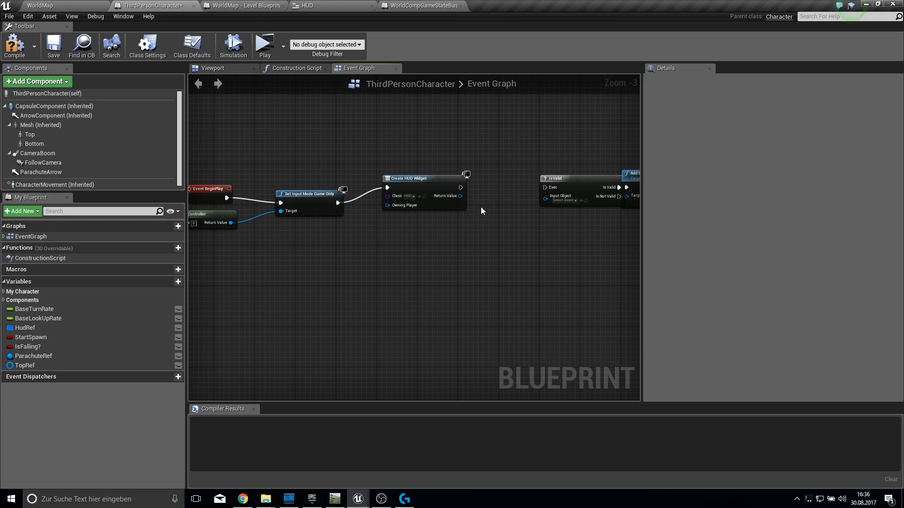
click(33, 329)
key(Delete)
drag(589, 181, 547, 182)
key(Delete)
- Replace the Create HUD Widget node after Set Input Mode Game Only with a new Create Widget node using class HUD
drag(362, 233, 360, 230)
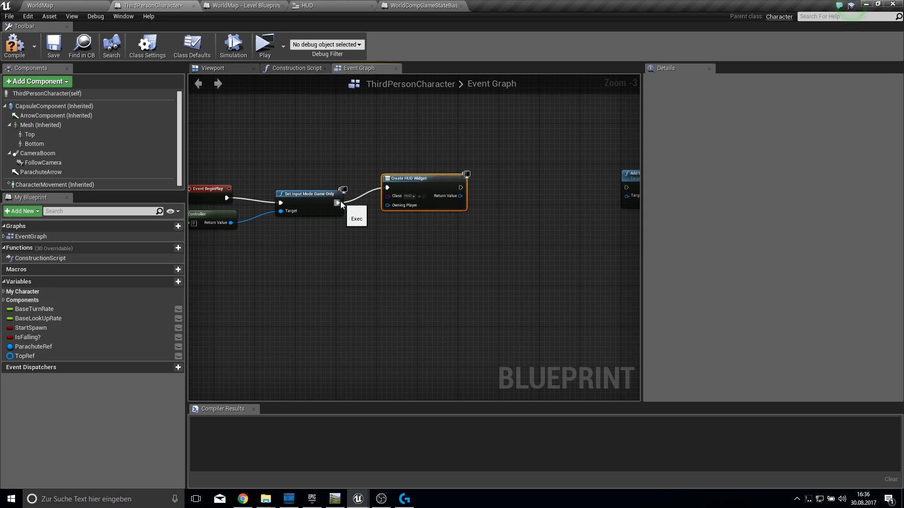
key(ctrl+z)
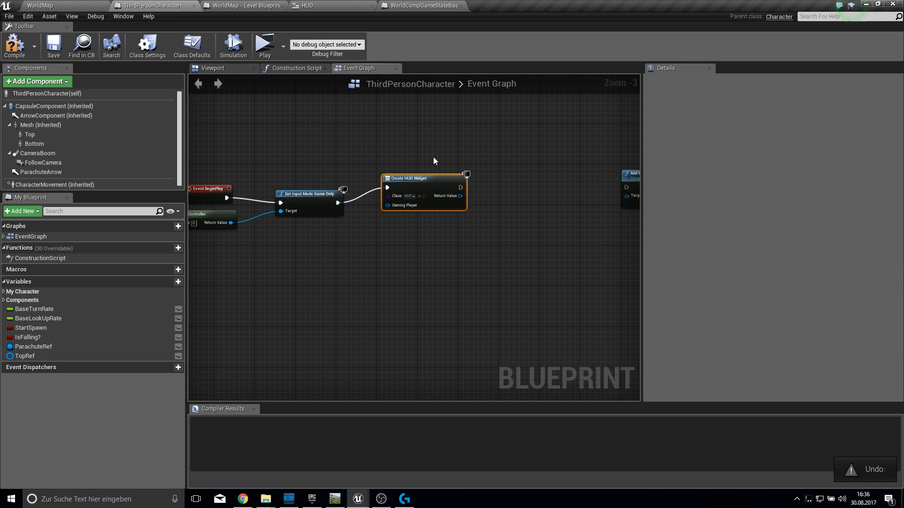
drag(436, 164, 441, 230)
key(Delete)
drag(357, 198, 357, 199)
text(create w)
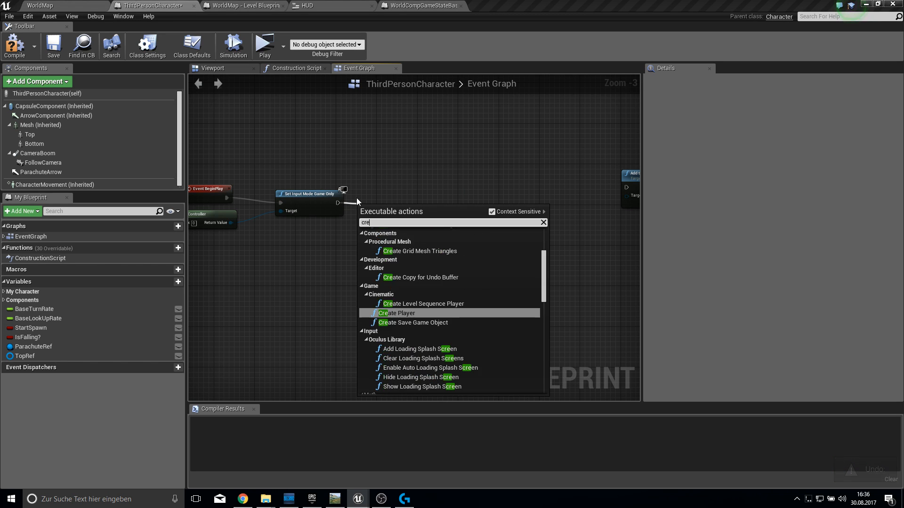
key(Return)
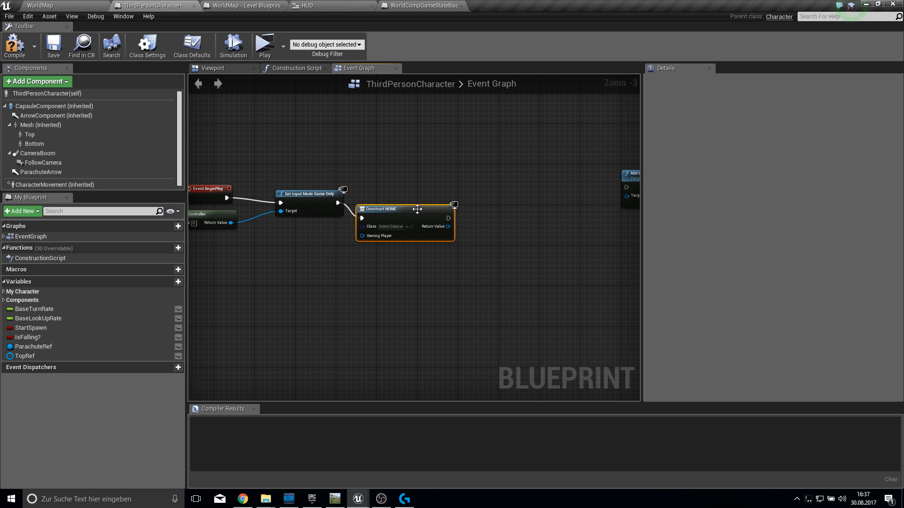
click(390, 227)
click(459, 254)
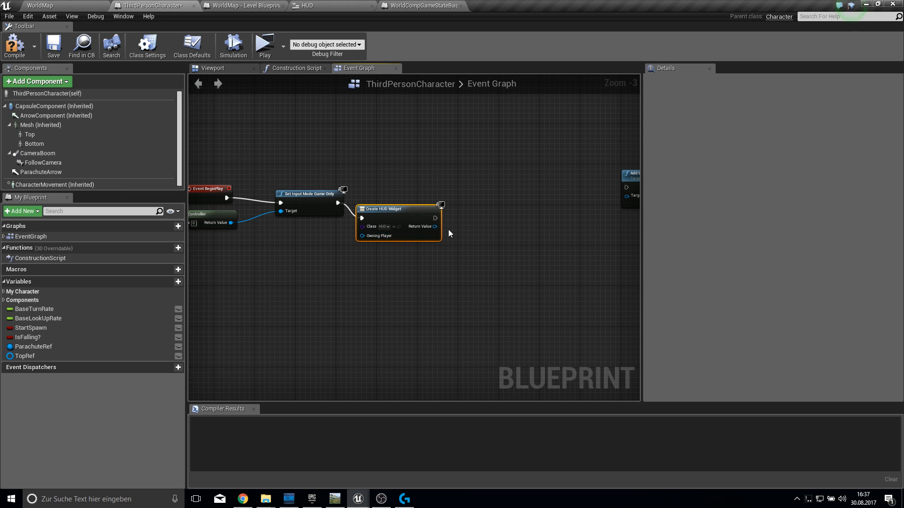
- Promote the new Create HUD Widget node's return value to a variable
drag(434, 226, 452, 227)
click(479, 267)
key(Return)
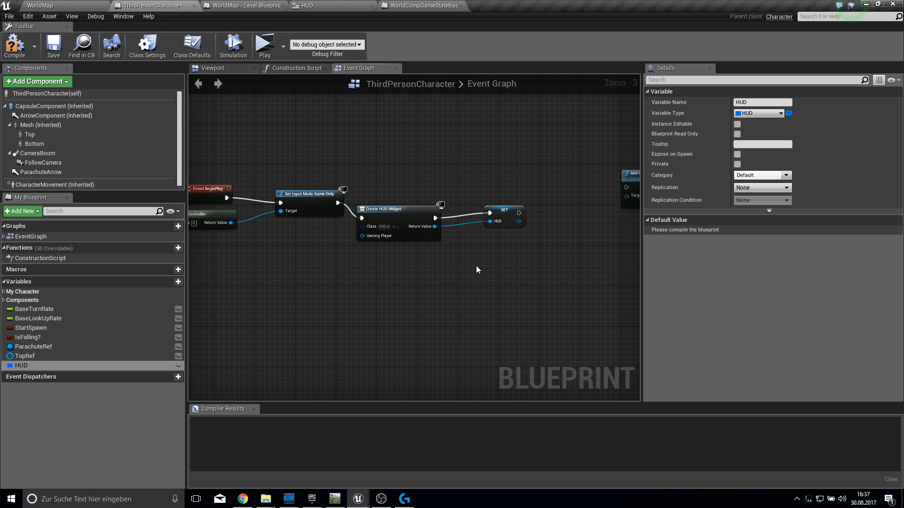
- Add an IsValid check on the HUD variable, connect it between SET and Add to Viewport, and compile
drag(518, 221, 530, 222)
text(isvalid)
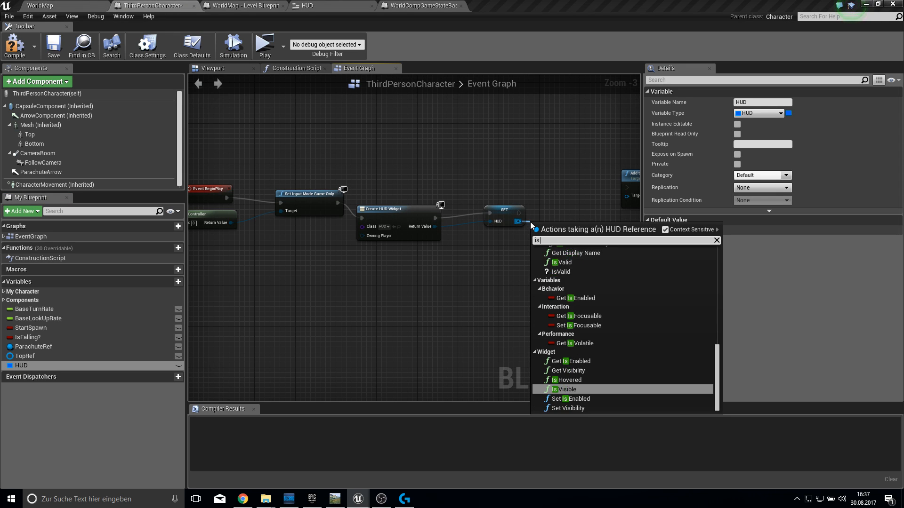
key(Return)
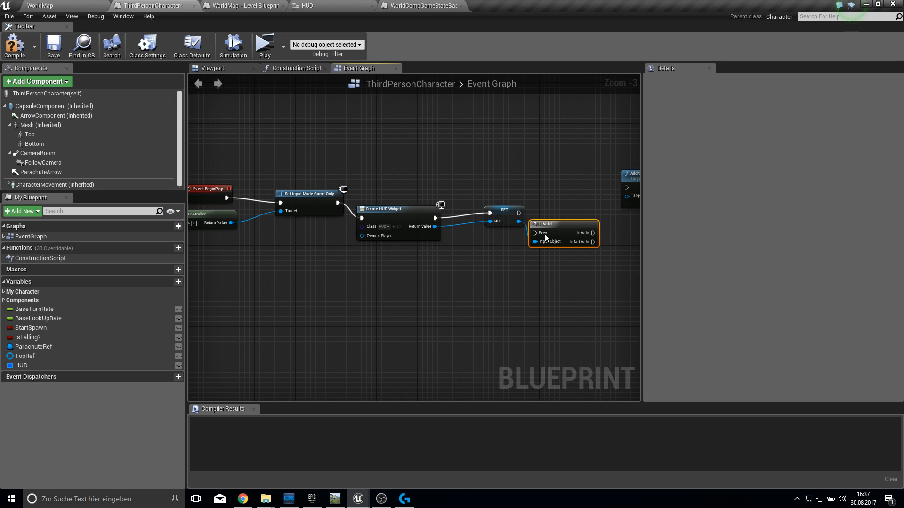
drag(518, 214, 598, 187)
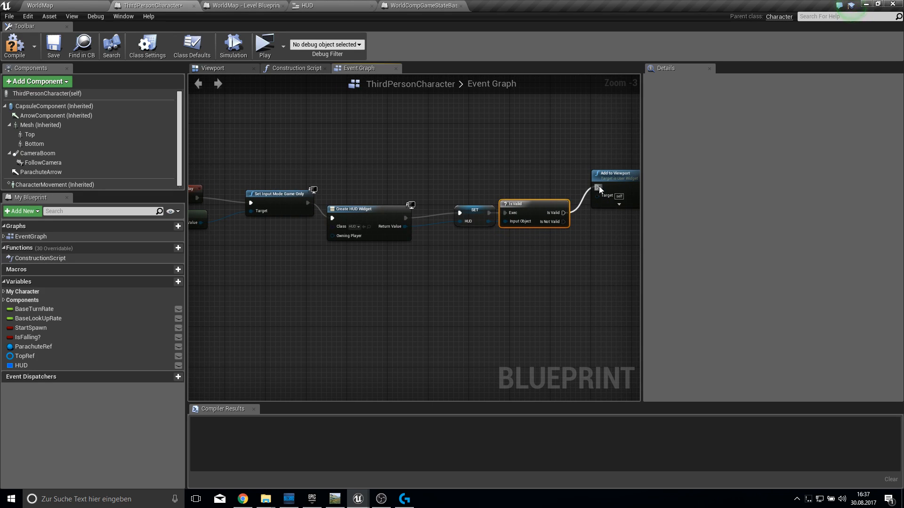
click(14, 45)
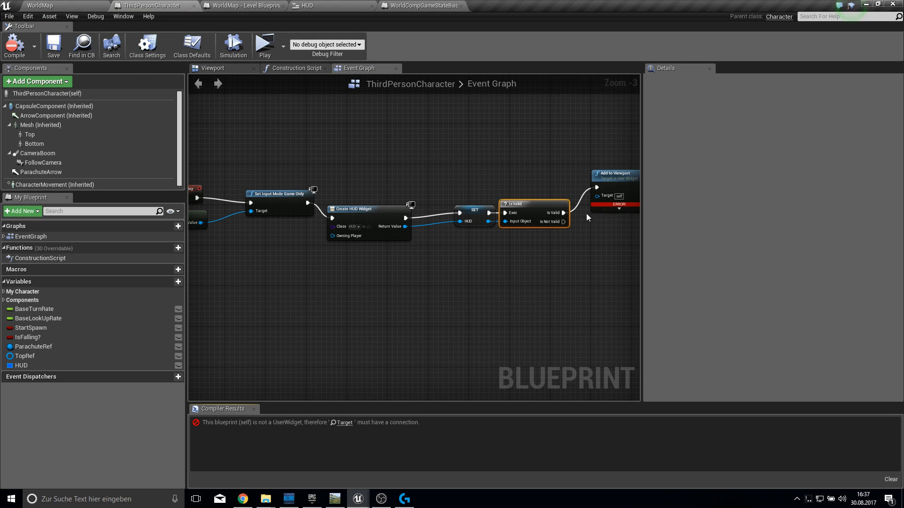
- Connect the HUD output of the SET node to Add to Viewport's Target, compile the blueprint and test it in a play session
drag(489, 222, 596, 195)
click(13, 45)
click(264, 45)
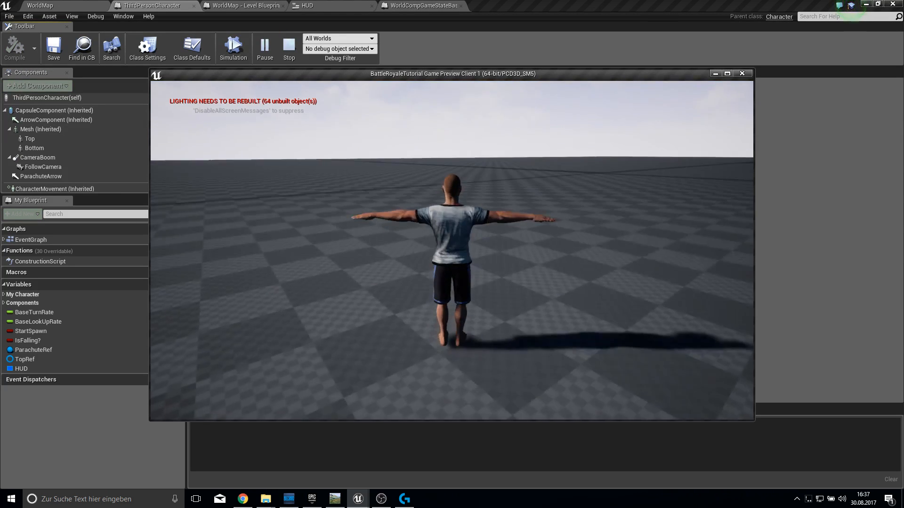
key(Escape)
- Return to WorldMap and set the Game State Class in its World Settings to WorldCompGameStateBase
click(261, 5)
click(56, 7)
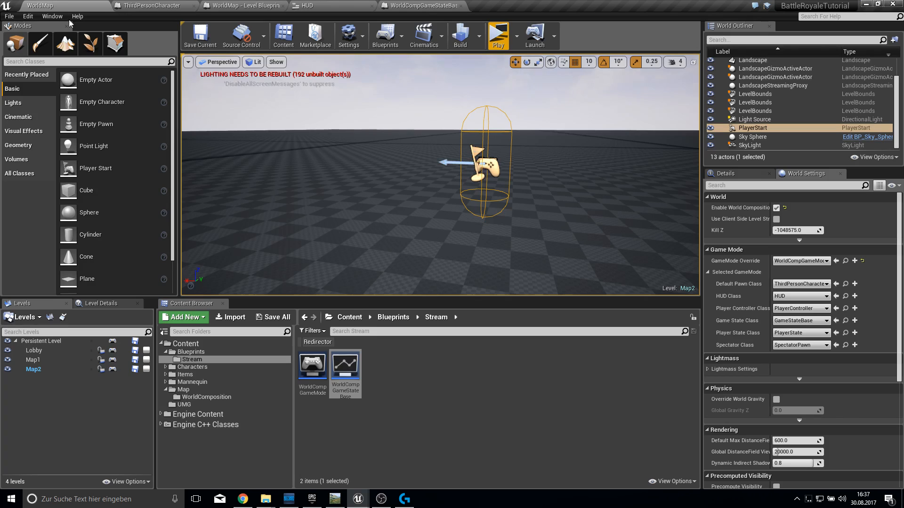
click(441, 380)
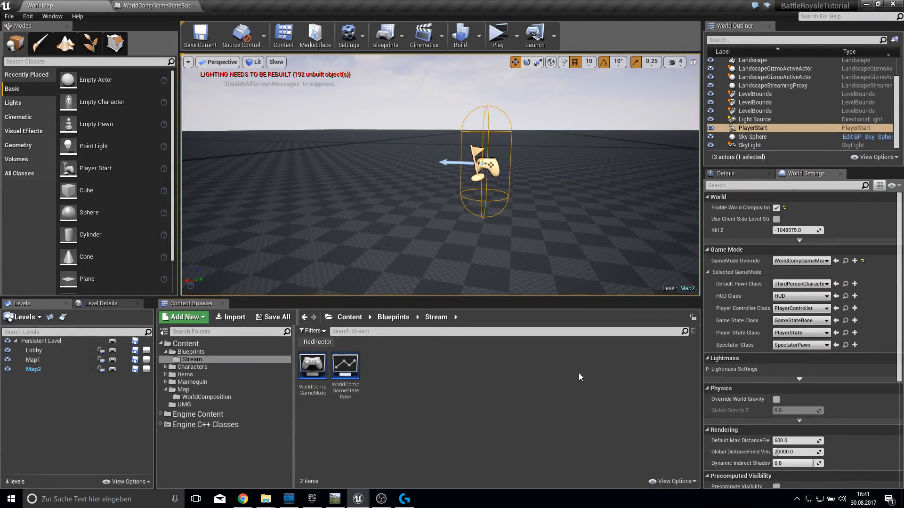
click(787, 324)
click(817, 365)
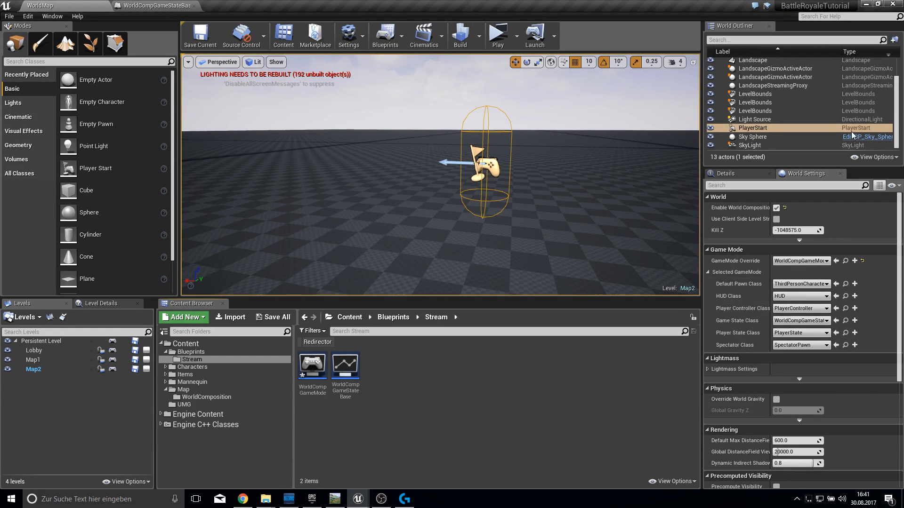
- Save the modified WorldCompGameMode and HUD assets and close the editor
click(273, 316)
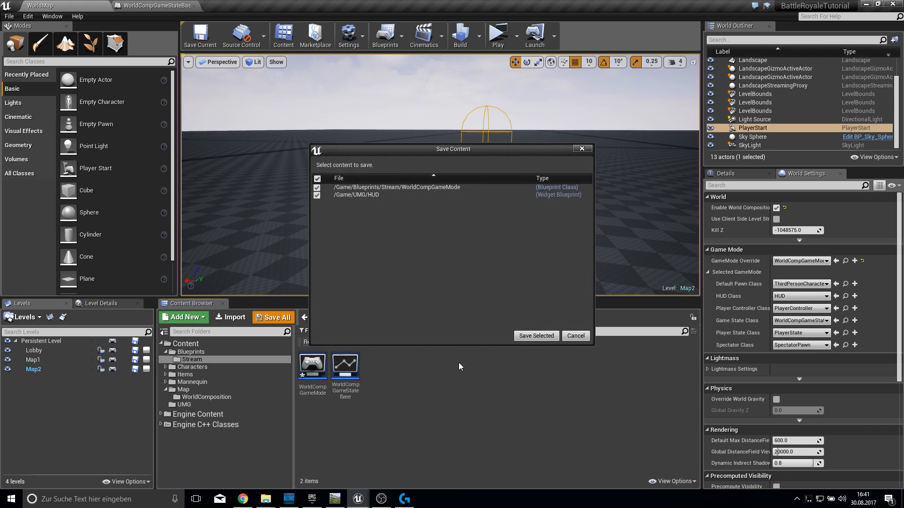
click(536, 338)
click(889, 3)
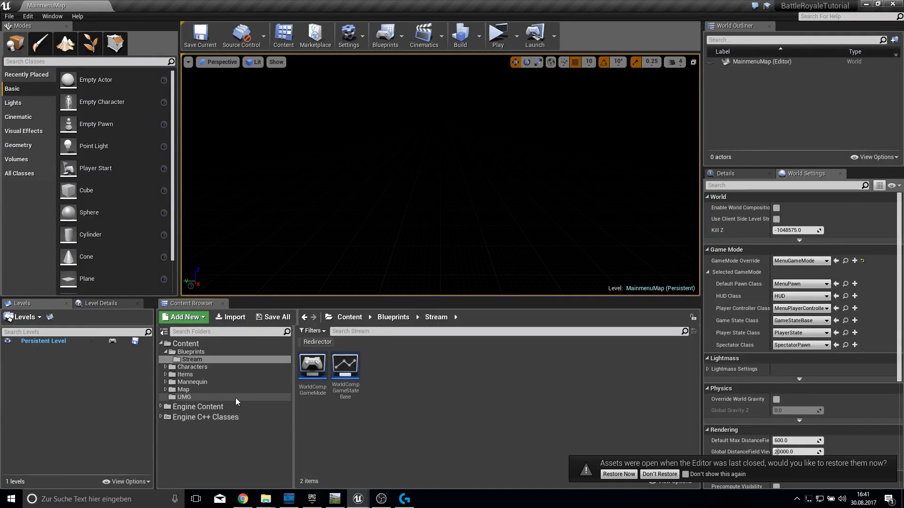
- Open the WorldMap level from the Map/WorldComposition folder of the reopened project
click(236, 398)
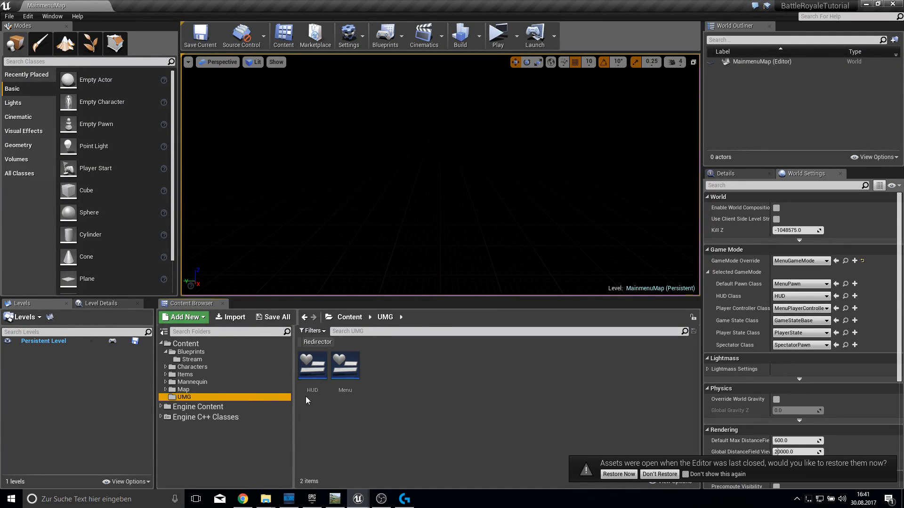
click(186, 389)
double_click(313, 367)
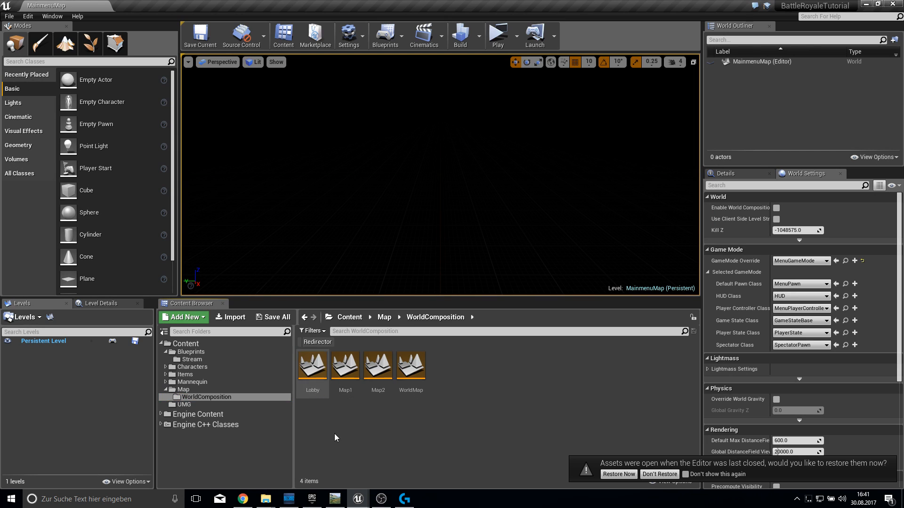
double_click(412, 365)
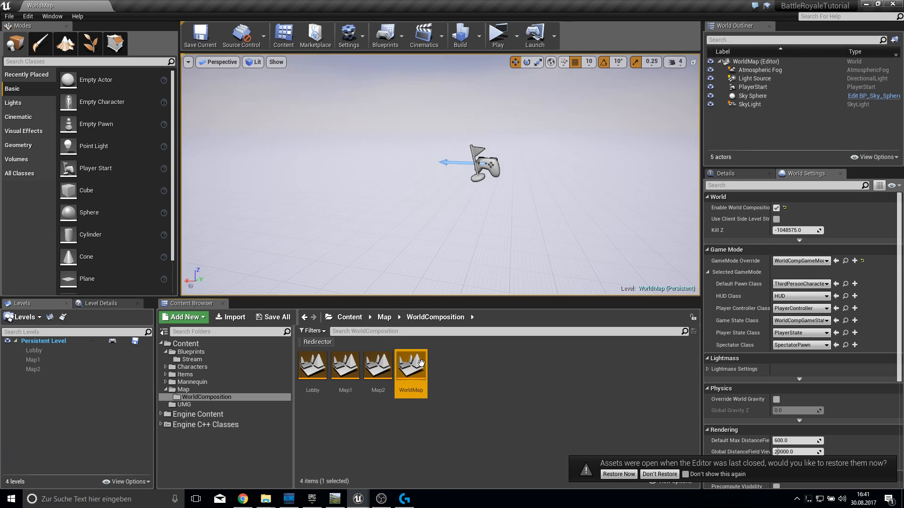
- Load the Lobby, Map1 and Map2 sublevels of WorldMap and check the HUD timer in a play session
double_click(41, 358)
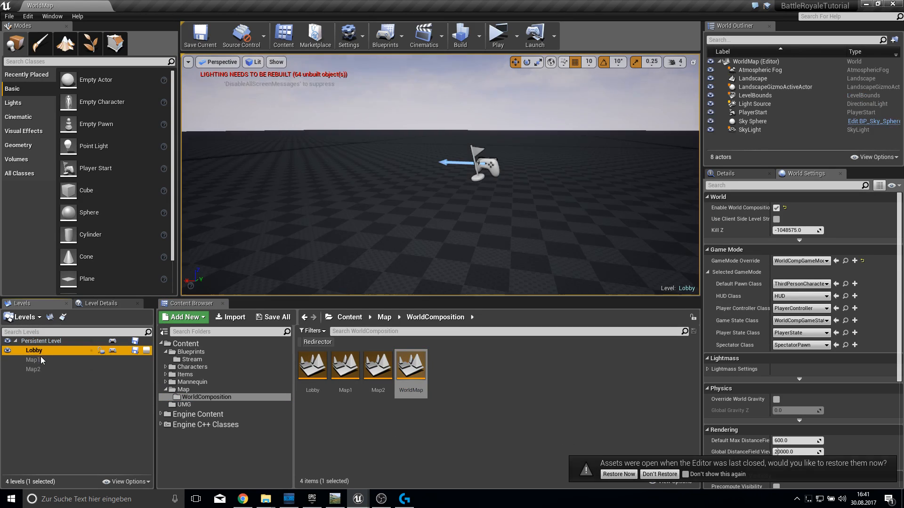
double_click(38, 369)
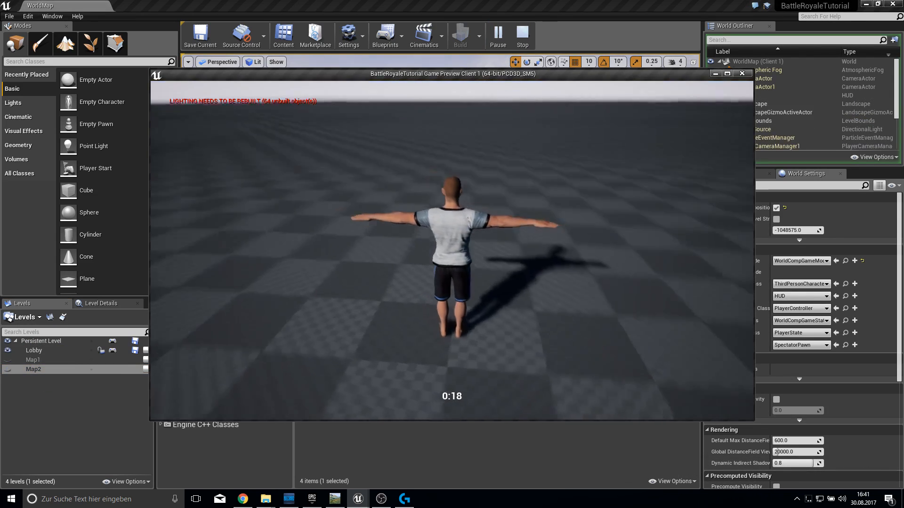
key(Escape)
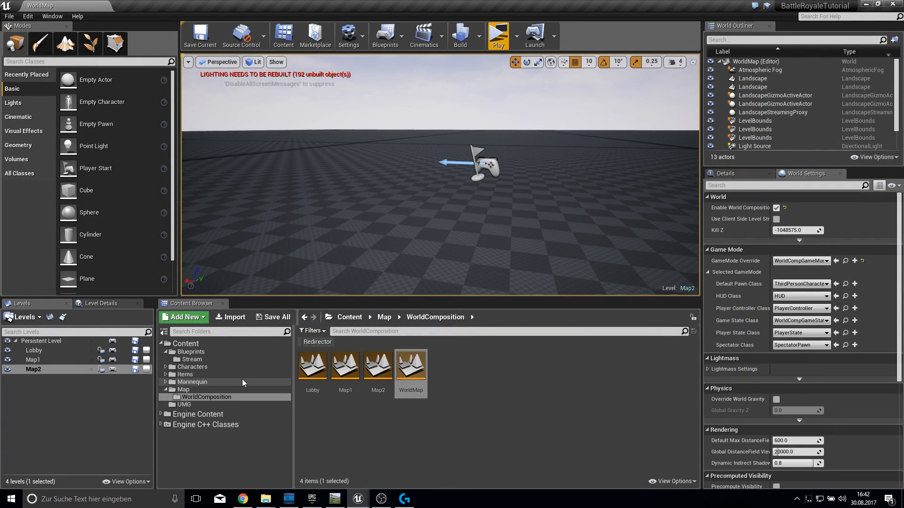
- Open the ThirdPersonCharacter blueprint from the Characters/Blueprints folder
click(371, 425)
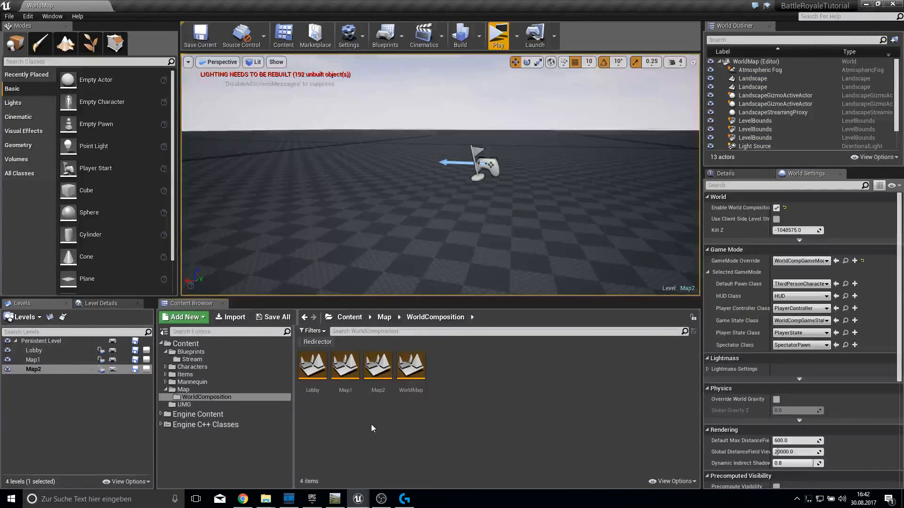
click(213, 367)
double_click(313, 365)
click(343, 376)
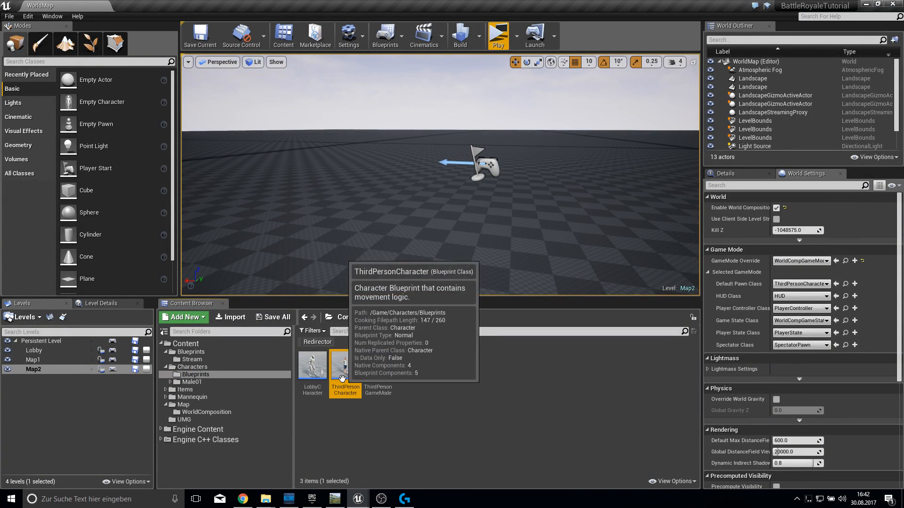
double_click(342, 376)
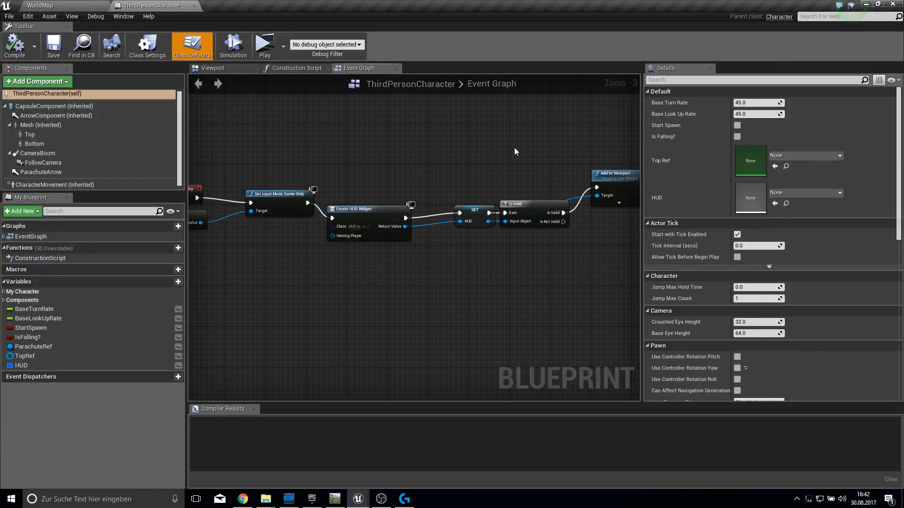
- Add a custom event named Spawning to the Event Graph above the Random Integer in Range nodes
right_drag(514, 148, 421, 231)
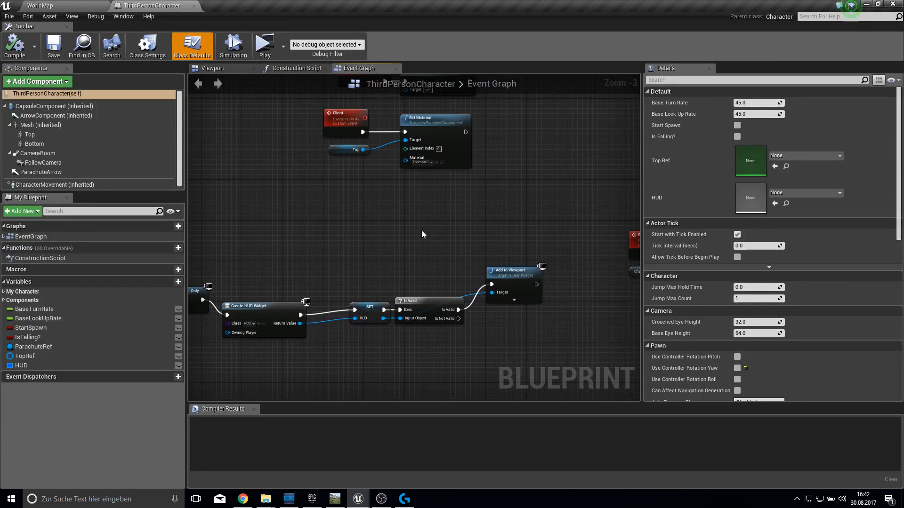
scroll(421, 231, down, 3)
scroll(396, 239, up, 3)
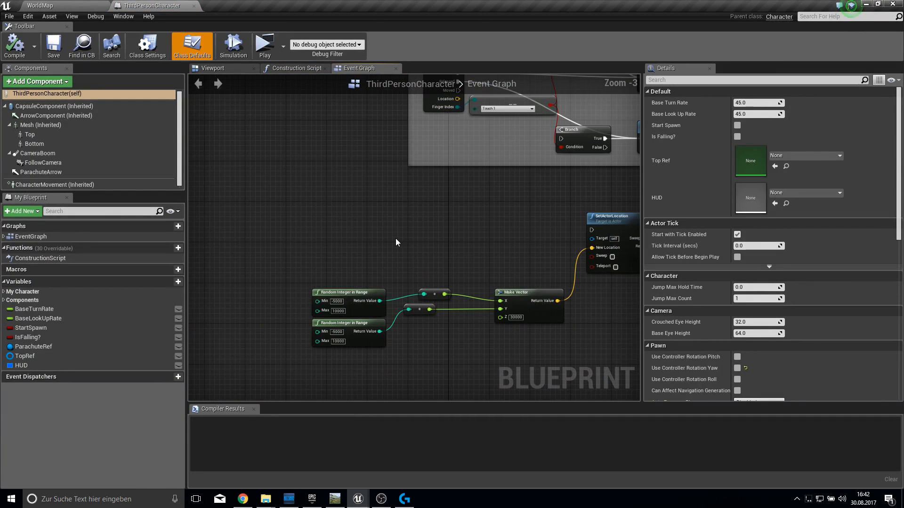
right_click(395, 238)
text(add cus)
key(Return)
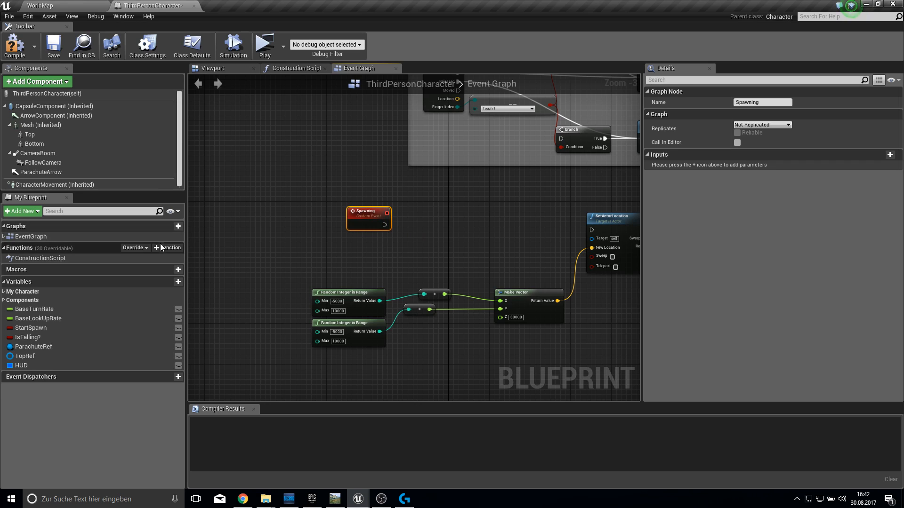
- Create a new function named RemoveHUD in ThirdPersonCharacter
click(168, 248)
text(Remove)
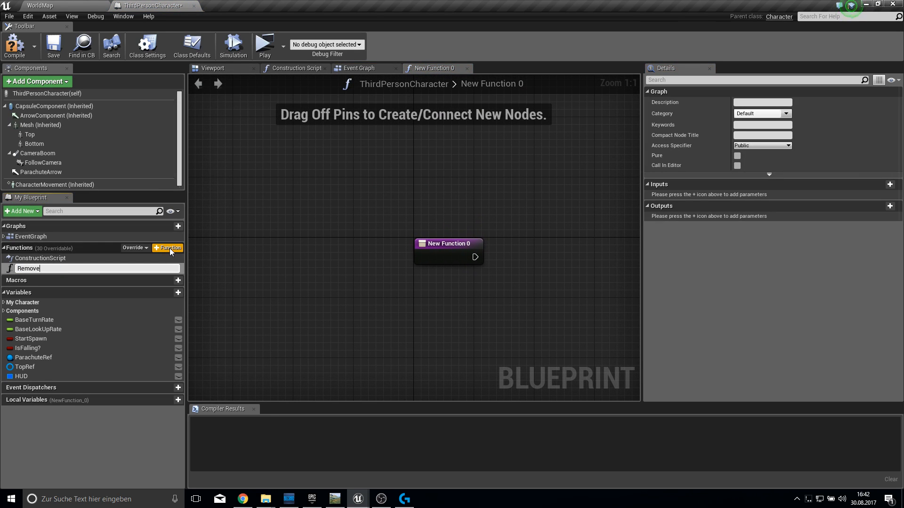
text(HUD)
key(Return)
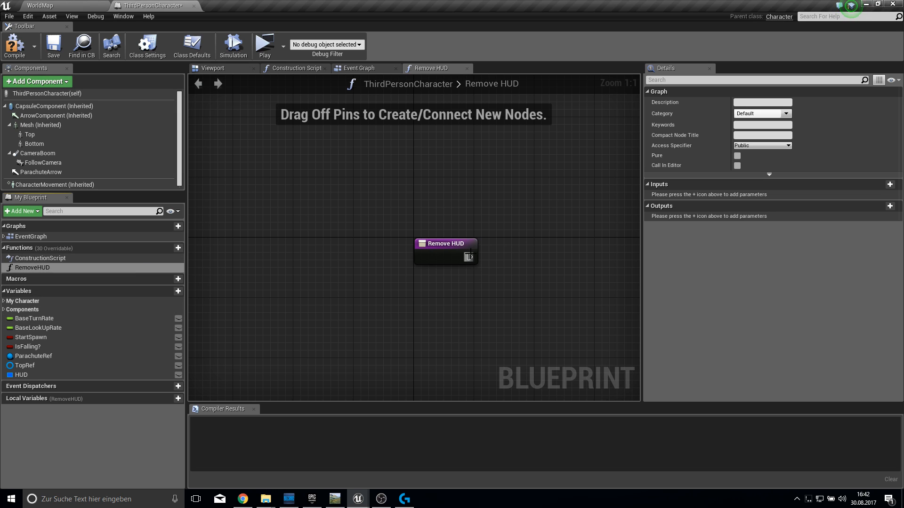
- Get the HUD variable in RemoveHUD, check it with an IsValid node and connect the function's execution to that check
drag(21, 375, 527, 292)
click(407, 330)
text(isvalid)
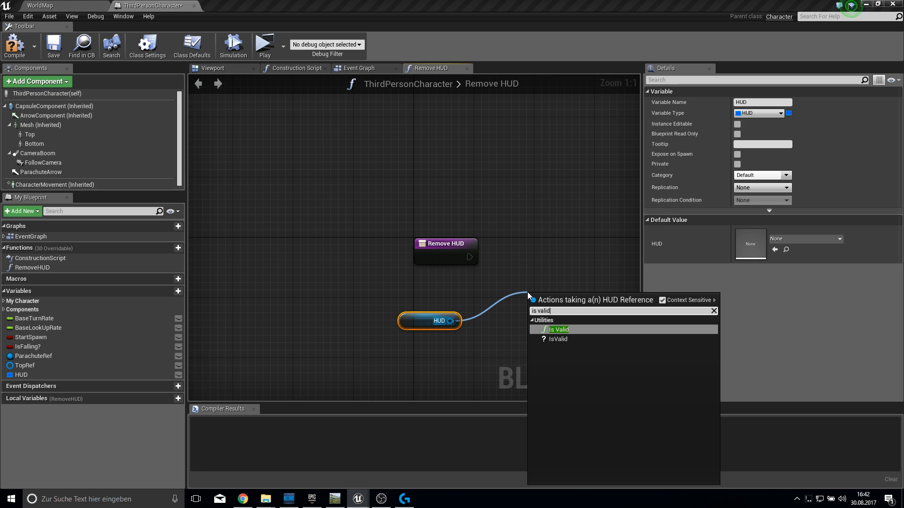
key(Return)
drag(549, 260, 549, 259)
drag(535, 310, 470, 256)
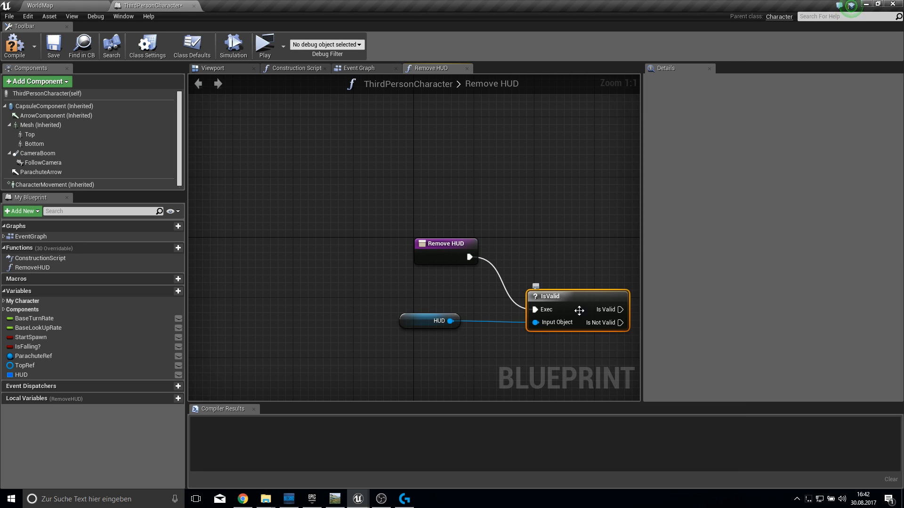
drag(580, 311, 557, 265)
right_drag(555, 262, 400, 243)
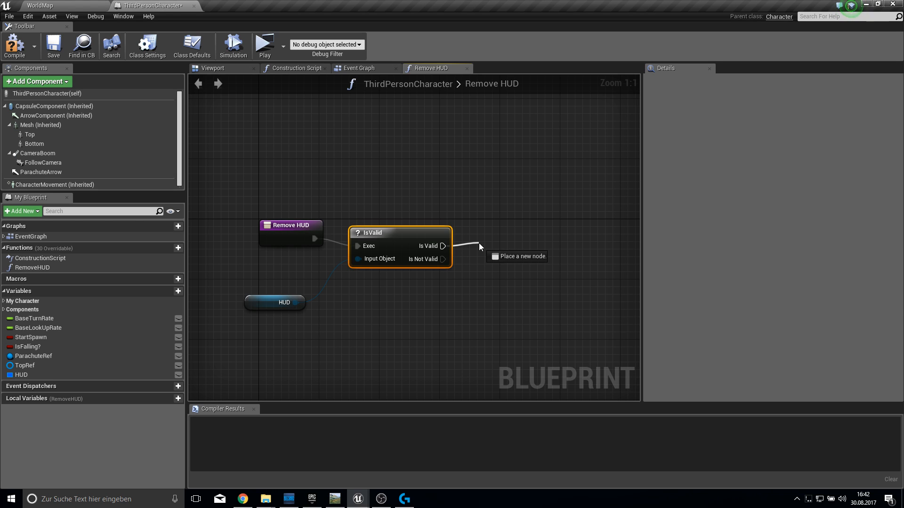
drag(478, 243, 478, 243)
text(remove fro)
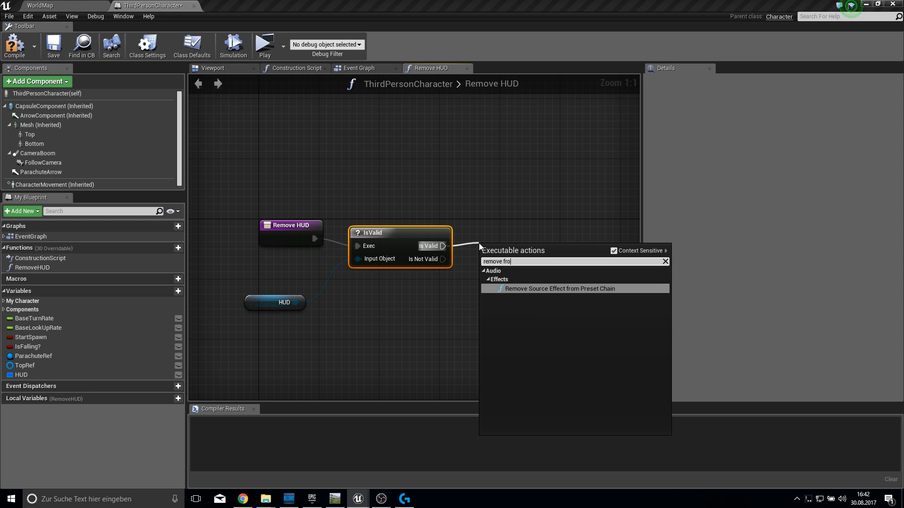
key(Return)
key(Delete)
- Add a Remove from Parent node targeting HUD, run it from the Is Valid output and save the blueprint
drag(295, 302, 457, 292)
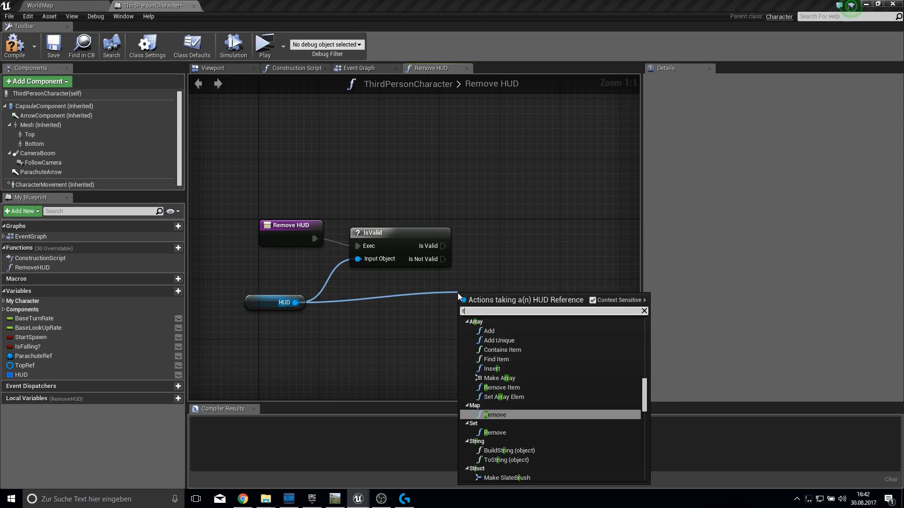
text(remove from)
key(Return)
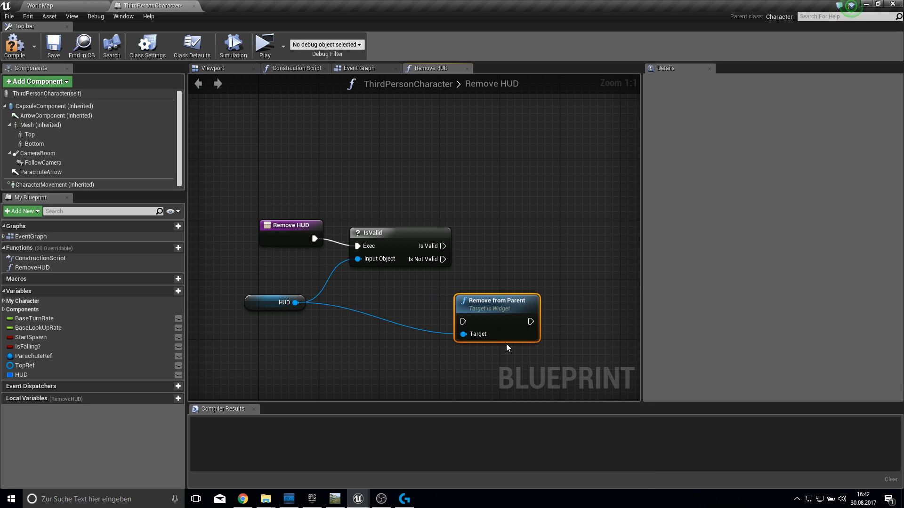
drag(463, 321, 445, 258)
click(56, 47)
- Place a RemoveHUD call in the Event Graph and connect it between the Spawning event and SetActorLocation
click(367, 66)
drag(94, 266, 403, 233)
drag(542, 231, 592, 230)
mouse_move(477, 231)
mouse_down()
mouse_move(383, 228)
mouse_move(477, 231)
mouse_up()
- Connect the Pressed output of the F key event to the Branch that checks Start Spawn
right_drag(439, 247, 549, 202)
scroll(537, 201, down, 3)
scroll(426, 231, up, 5)
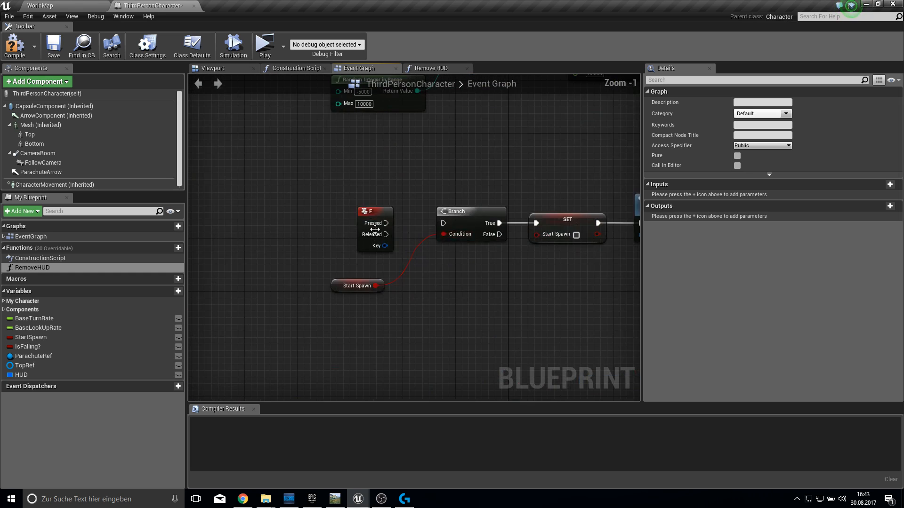
drag(375, 228, 450, 225)
- Insert an IsValid check on Parachute Ref between the DestroyOnALL event and the DestroyActor node
scroll(451, 226, down, 5)
right_drag(499, 268, 393, 121)
right_drag(446, 242, 317, 146)
scroll(428, 225, up, 5)
scroll(405, 233, up, 1)
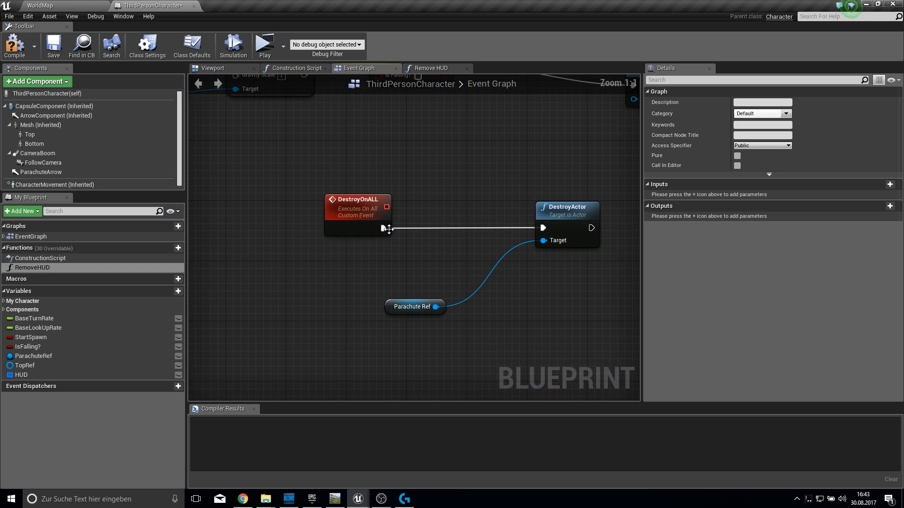
drag(436, 308, 453, 248)
text(is valid)
key(Down)
key(Return)
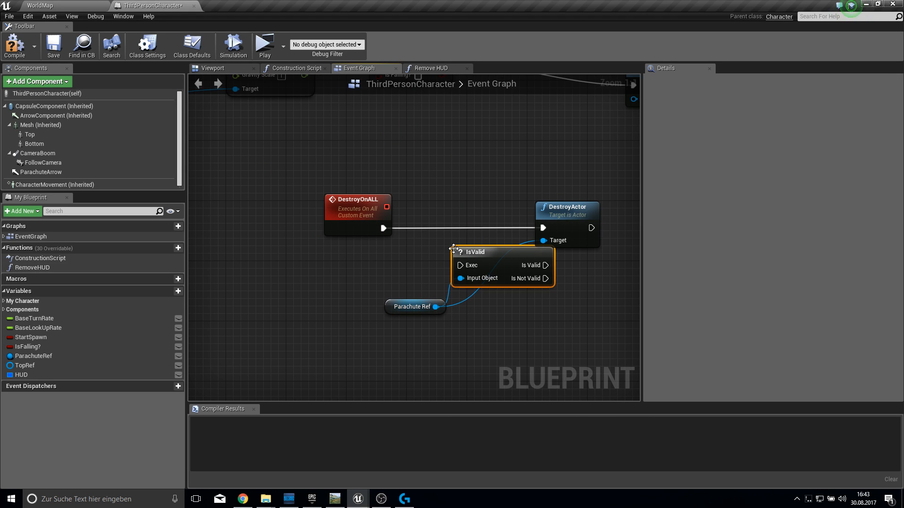
drag(503, 250, 382, 229)
drag(516, 230, 545, 227)
- Compile and save the ThirdPersonCharacter blueprint
right_drag(419, 191, 557, 240)
scroll(484, 223, down, 10)
right_drag(347, 173, 428, 281)
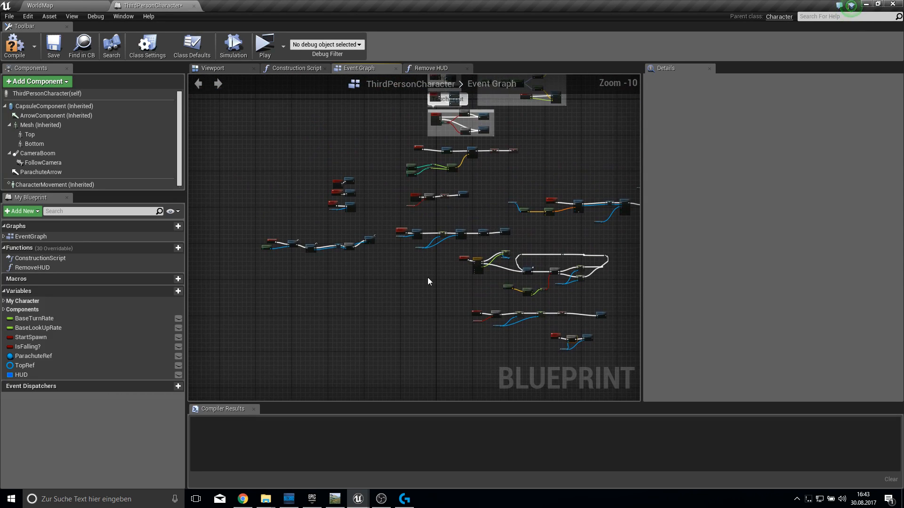
click(14, 46)
click(53, 46)
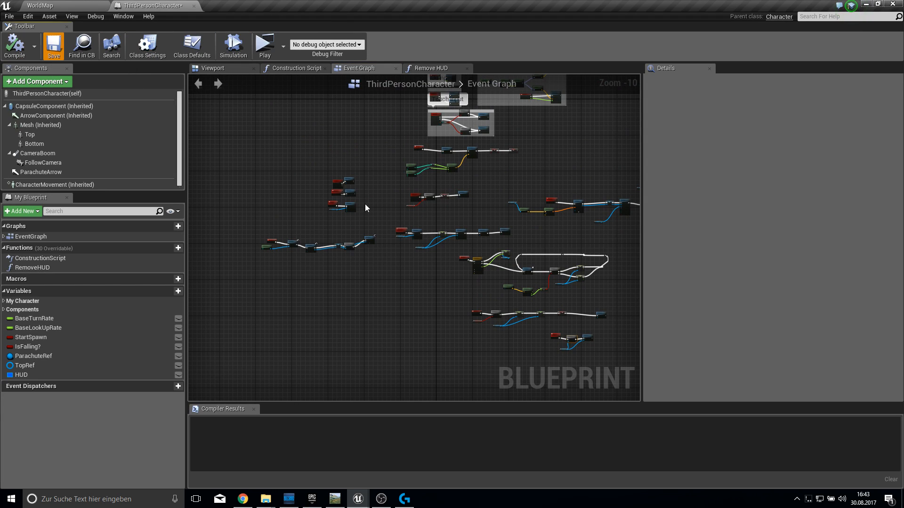
- Go back to WorldMap and open WorldCompGameStateBase from the Blueprints/Stream folder
click(95, 5)
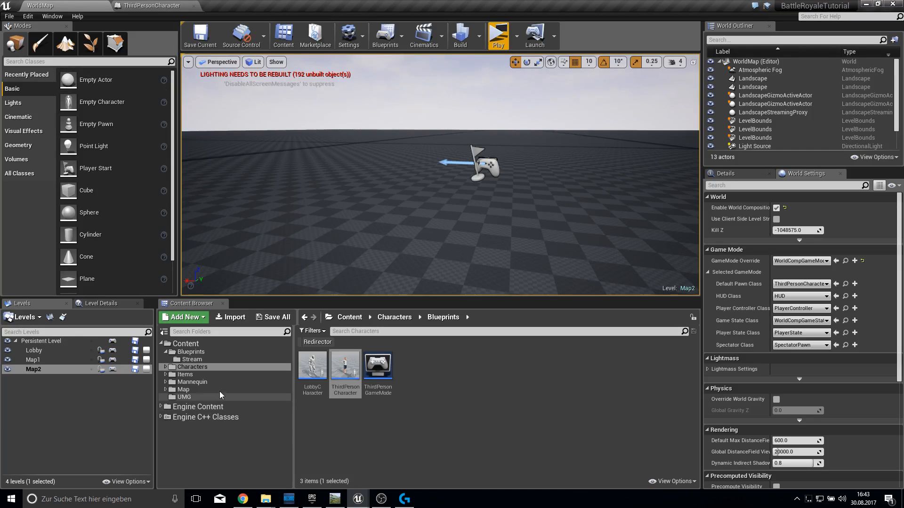
click(190, 352)
click(192, 360)
double_click(345, 366)
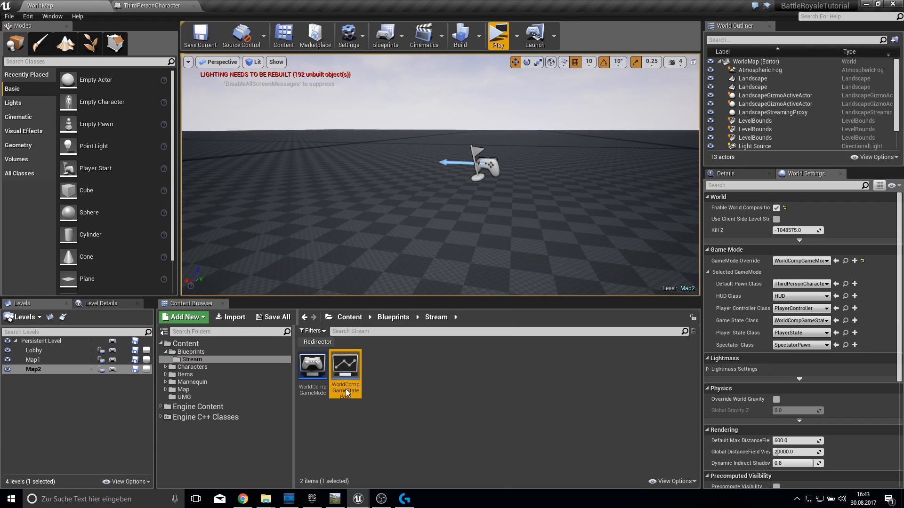
- Delete the Get Game Mode, Cast To LobbyGameMode and Travel nodes after the Branch in the Game Timer function
right_drag(318, 240, 393, 235)
drag(477, 149, 629, 330)
drag(393, 143, 579, 321)
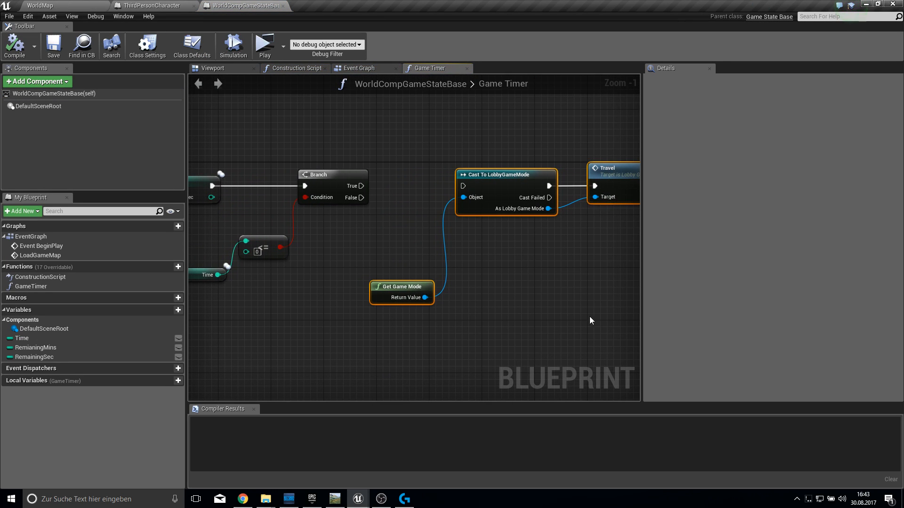
scroll(457, 300, down, 5)
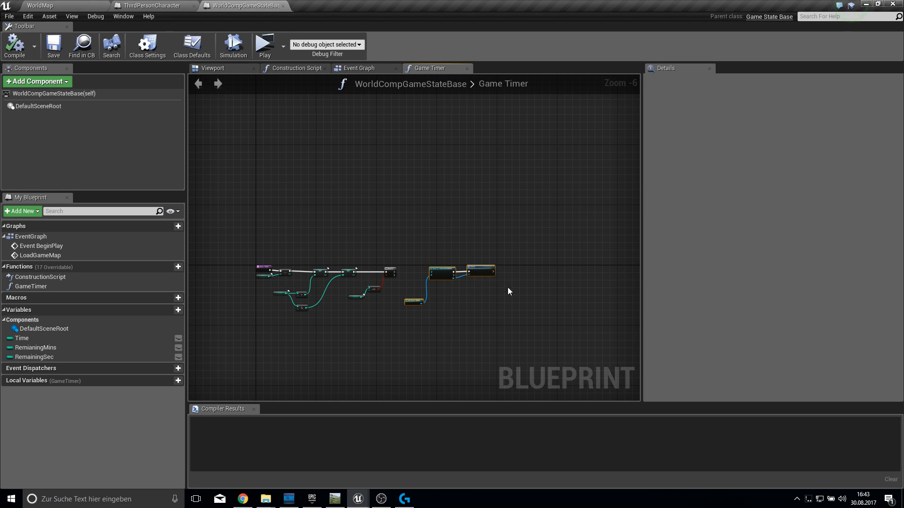
- Delete the LoadGameMap custom event from the Event Graph
click(368, 67)
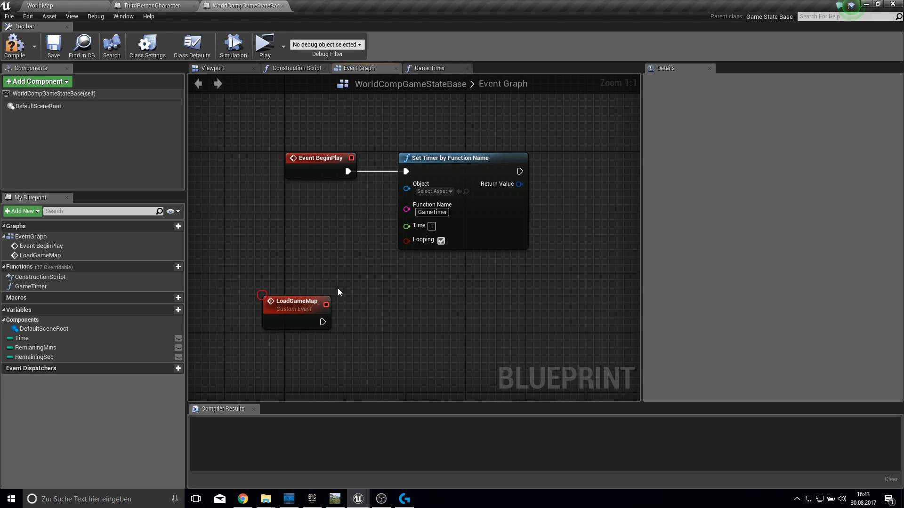
click(309, 309)
key(Delete)
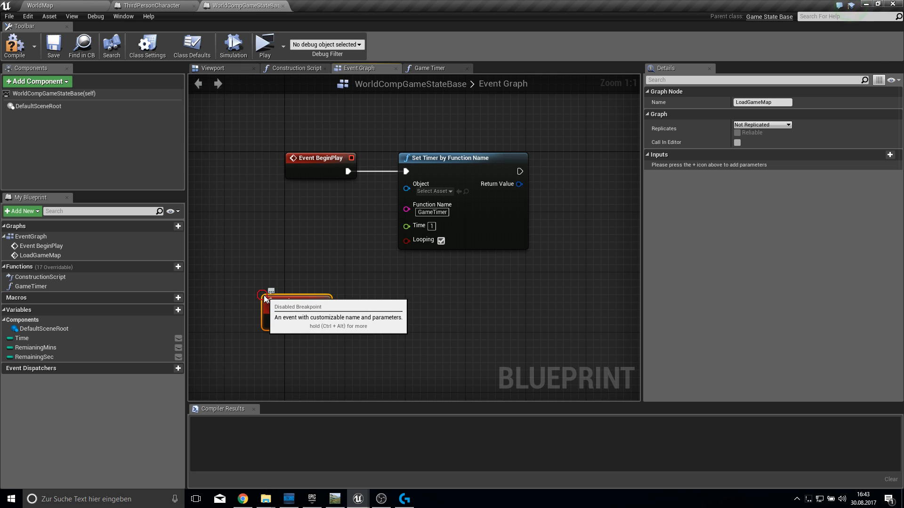
right_click(317, 317)
text(add cus)
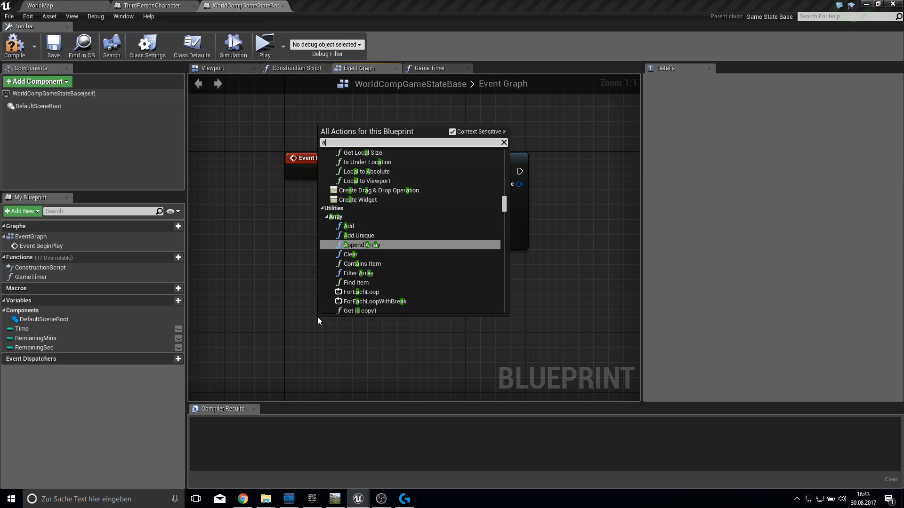
key(Return)
text(LoadGame)
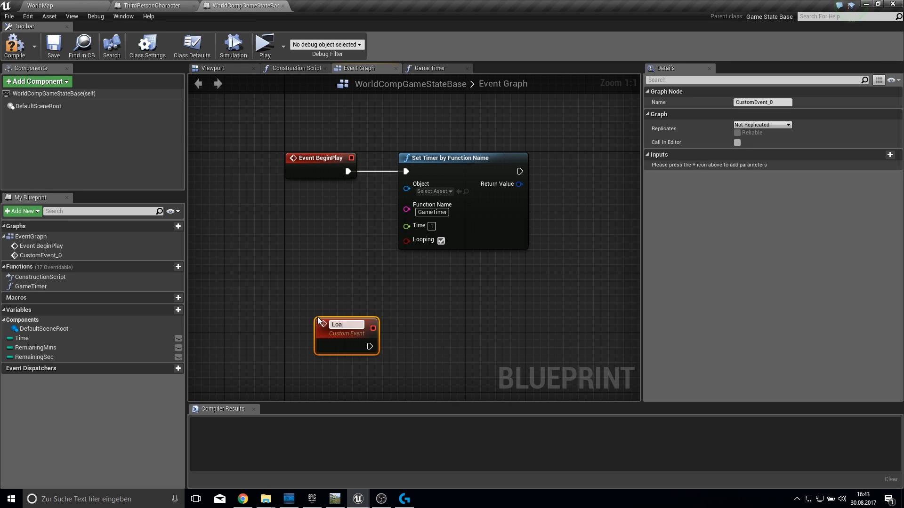
key(Return)
right_drag(421, 307, 404, 226)
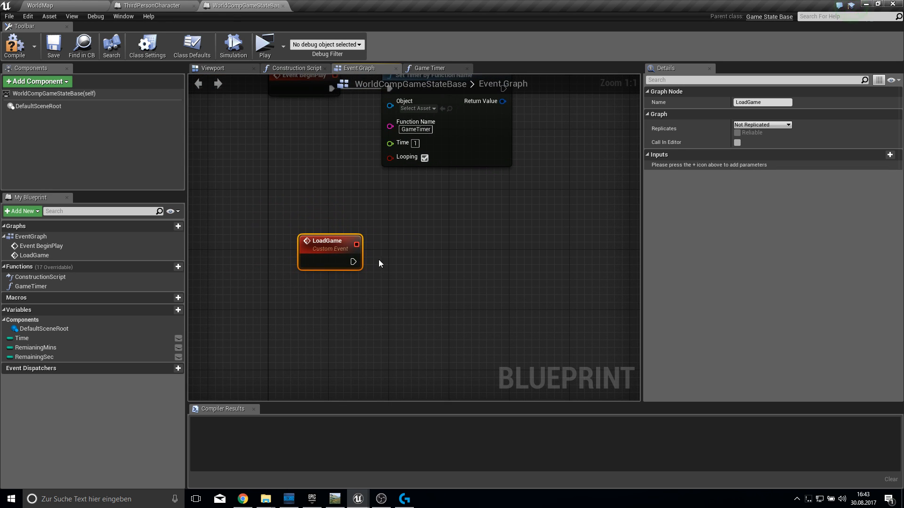
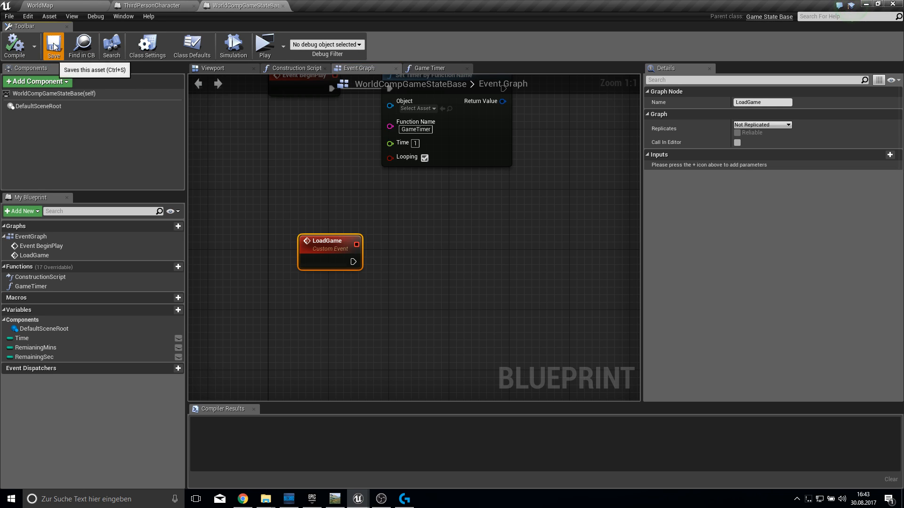
key(Delete)
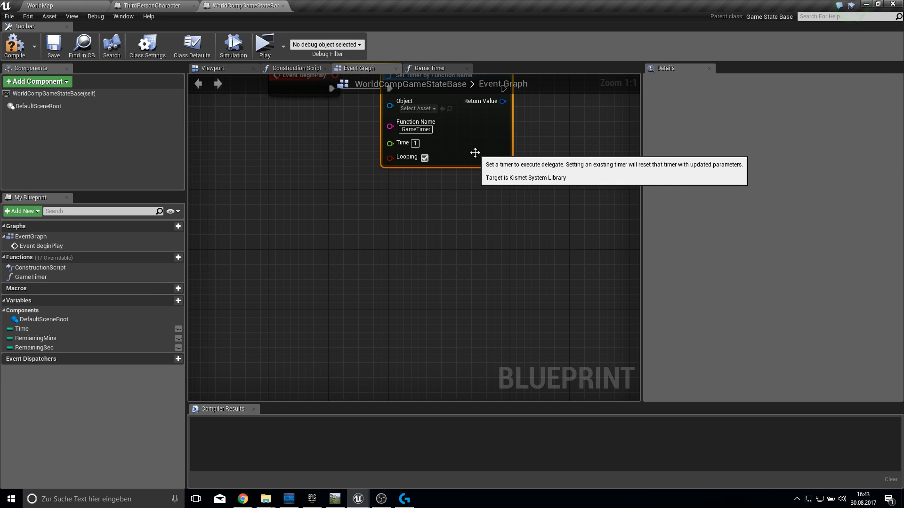
- Compile WorldCompGameStateBase and return to the Game Timer function
click(22, 52)
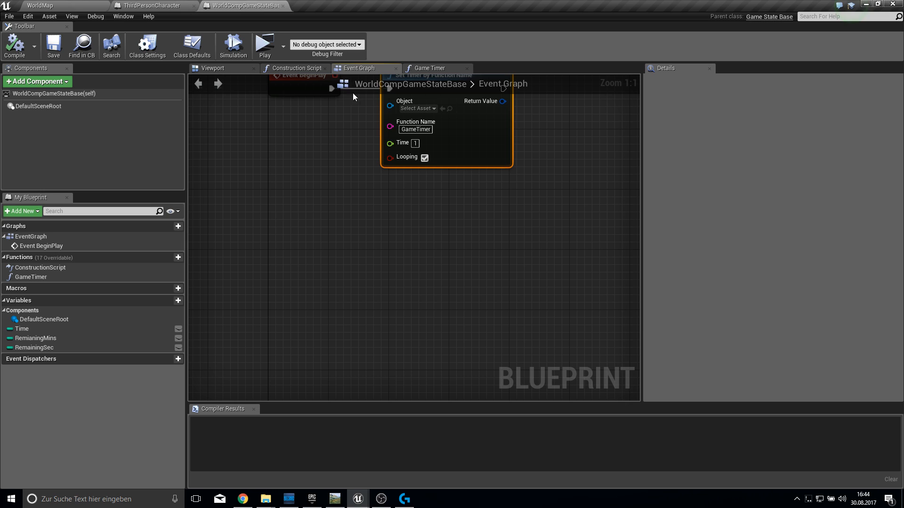
right_drag(326, 61, 325, 93)
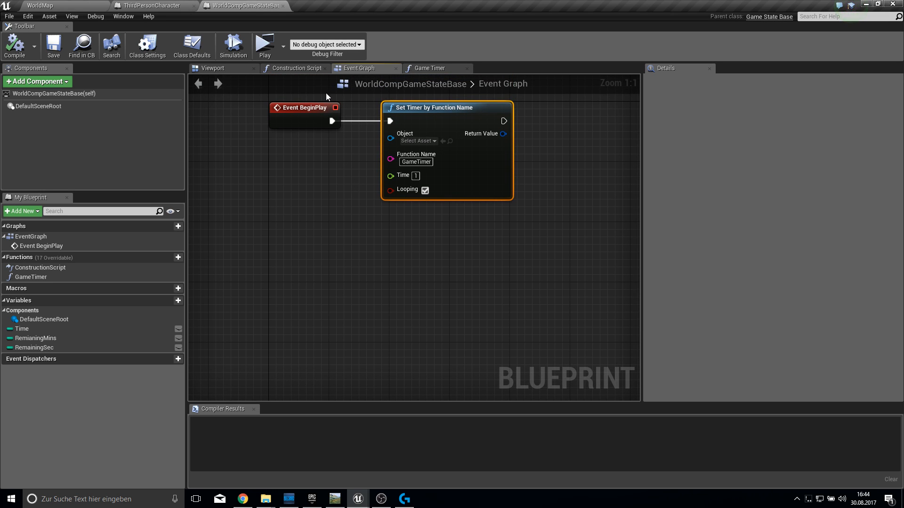
click(295, 69)
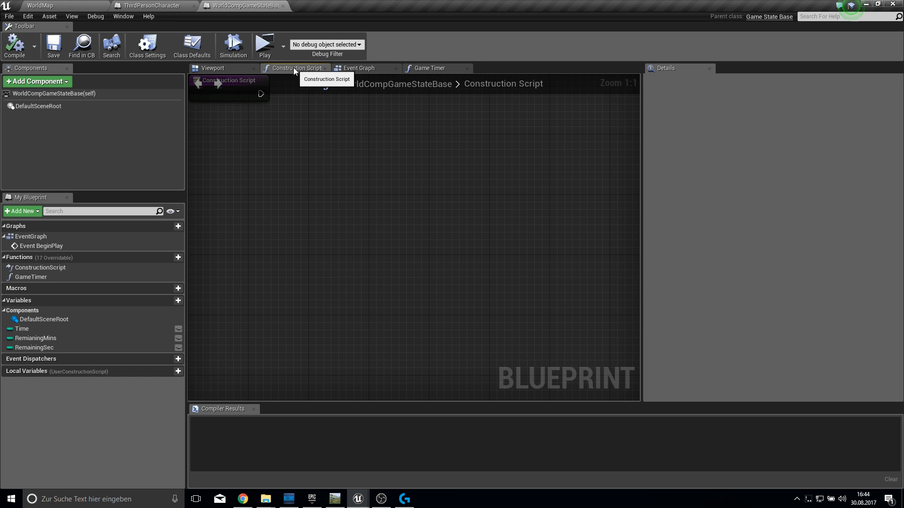
click(426, 67)
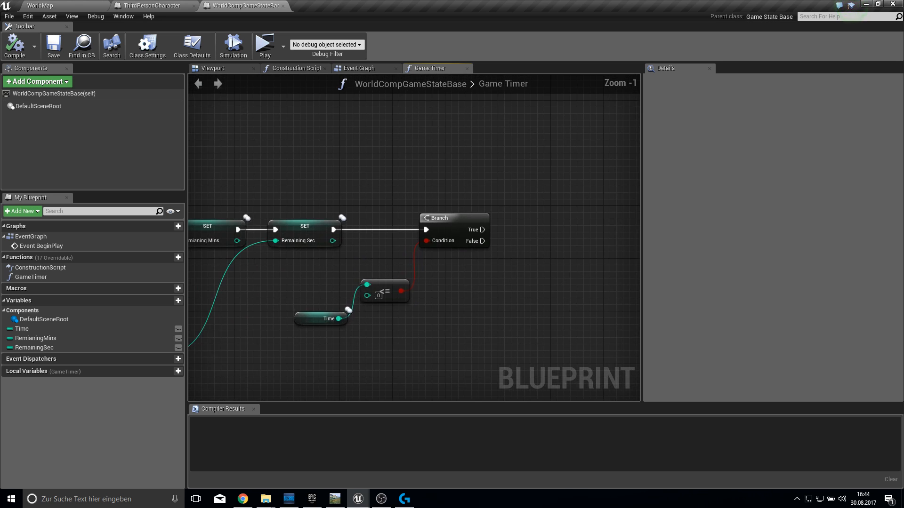
- Add a Get All Actors Of Class node to the True output of the Branch in Game Timer
right_drag(465, 252, 342, 256)
drag(360, 232, 417, 231)
text(get alla)
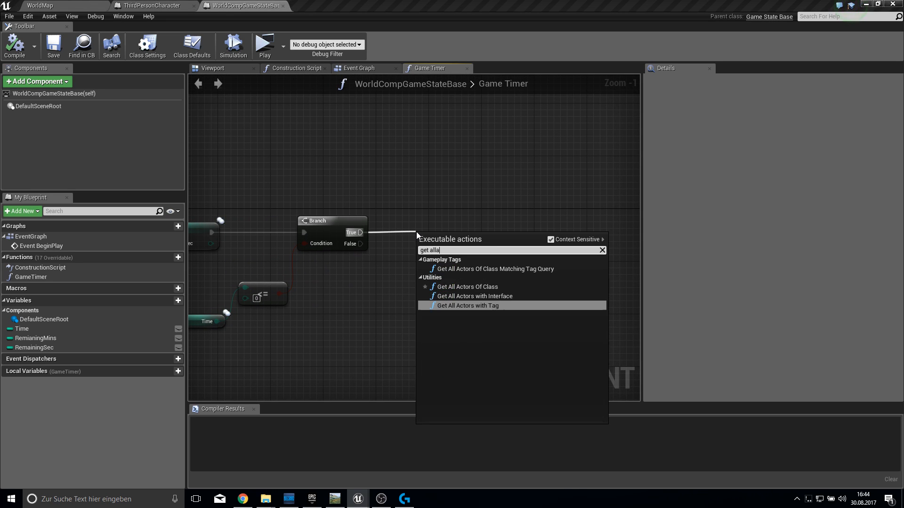
text( ct)
key(Up)
key(Up)
key(Return)
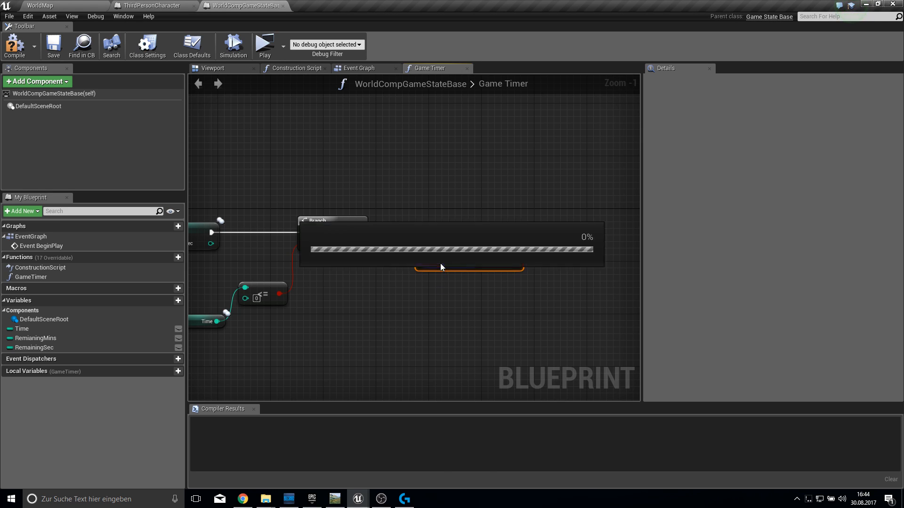
- Set the Actor Class of the Get All Actors Of Class node to ThirdPersonCharacter
click(441, 263)
text(thi)
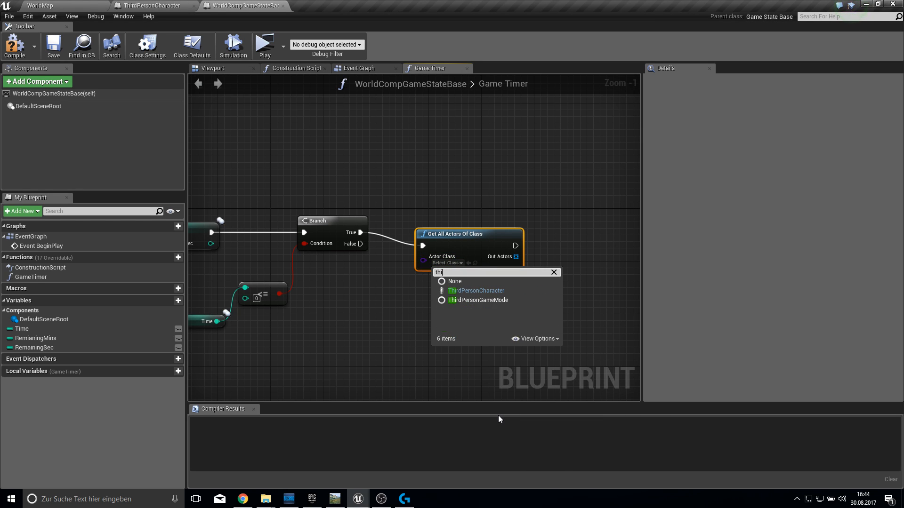
text(rd)
key(Down)
key(Down)
key(Return)
- Add a ForEachLoop for the Out Actors array and run it from the Get All Actors Of Class node
drag(525, 257, 543, 262)
text(for ea)
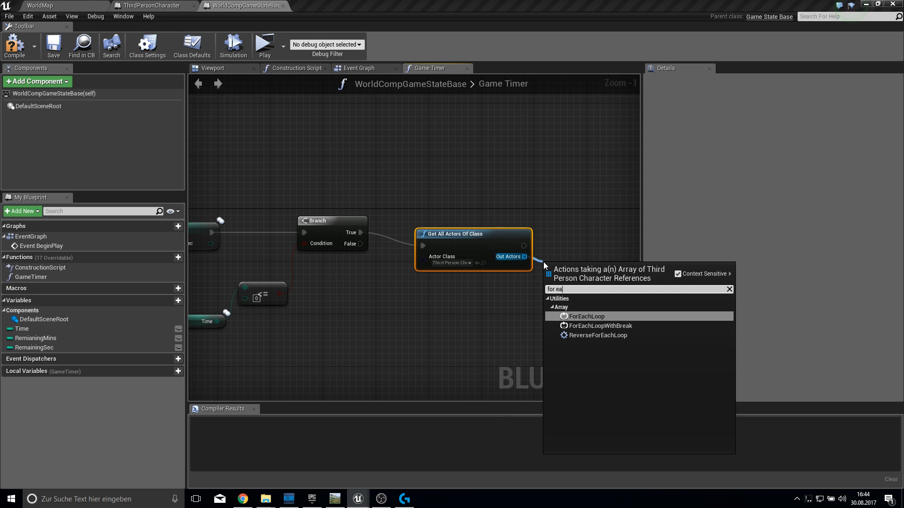
key(Return)
drag(550, 281, 573, 255)
click(530, 224)
right_drag(573, 255, 370, 242)
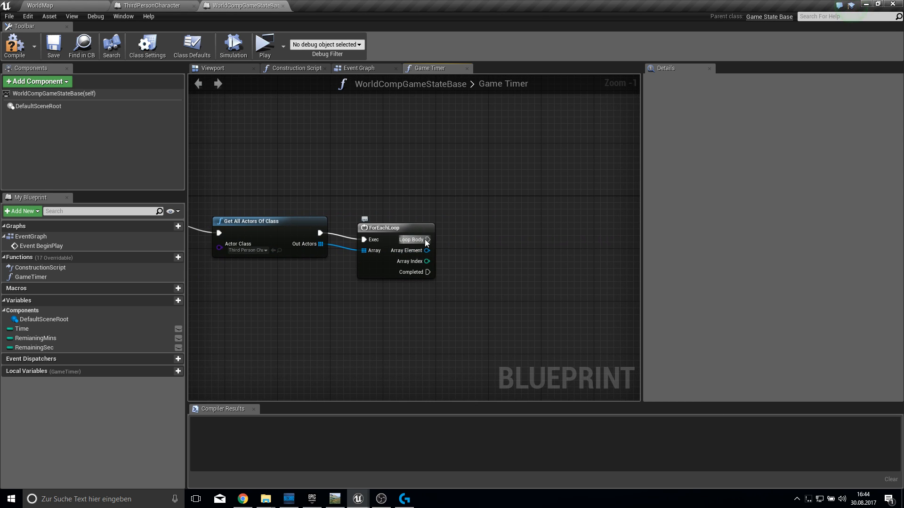
- Call the Third Person Character's Spawning event from the Loop Body of the ForEachLoop
drag(427, 239, 471, 238)
text(spawn)
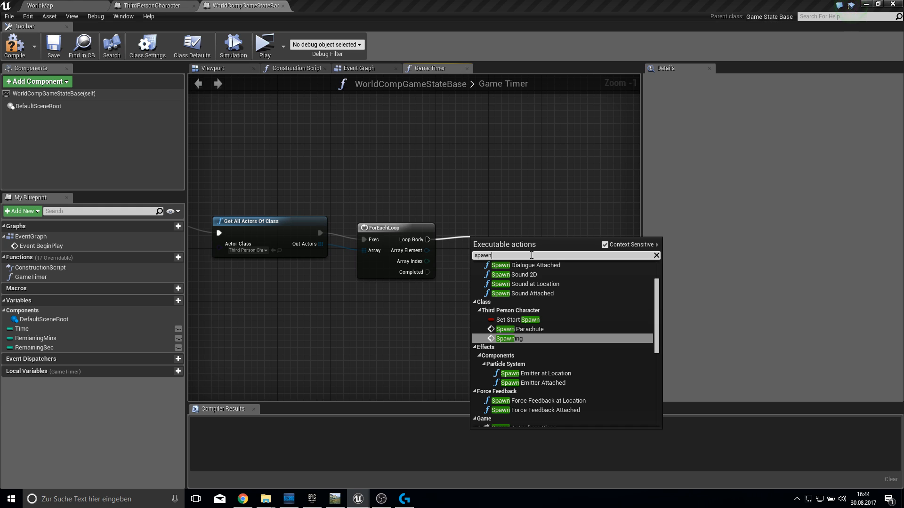
key(Return)
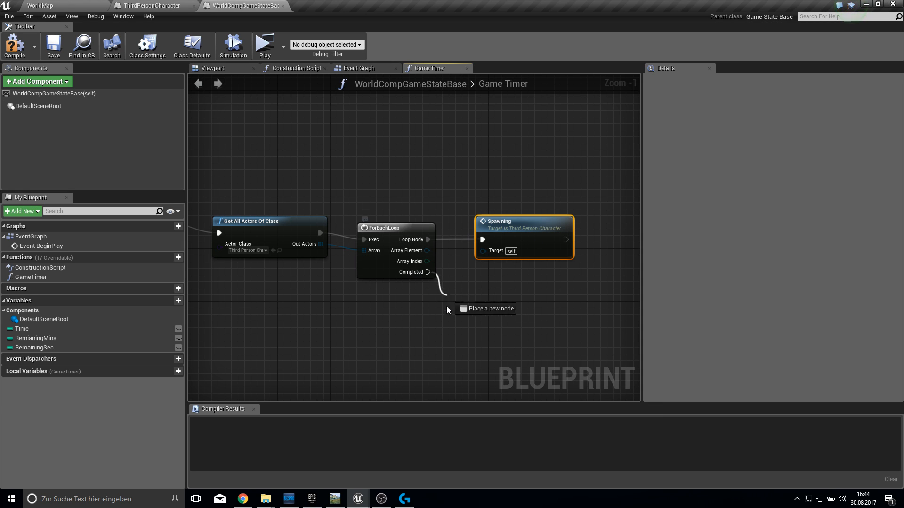
- Add a Pause Timer by Function Name node to the loop's Completed output with the function name GameTimer
drag(447, 296, 447, 309)
text(pause tim)
key(Up)
key(Return)
click(502, 355)
text(GameTimer)
key(Return)
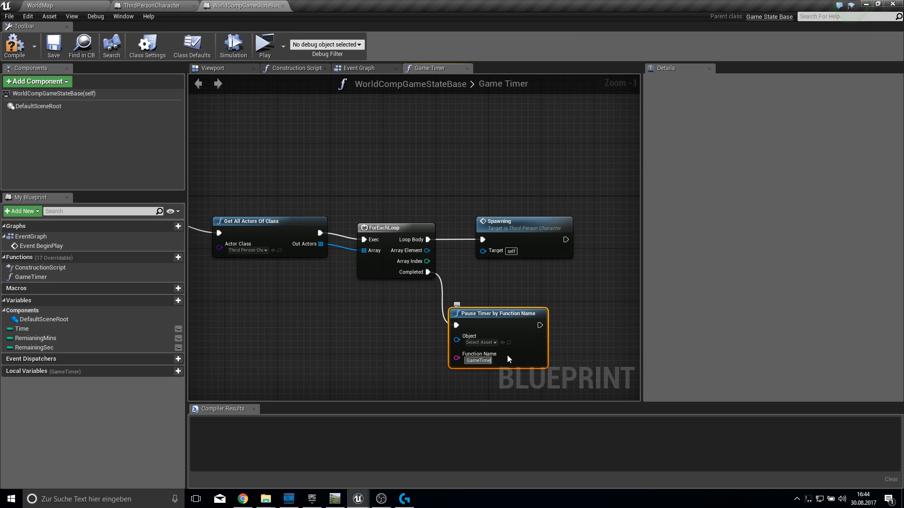
- Connect the loop's Array Element to the Target of the Spawning node, and compile and save the blueprint
click(9, 48)
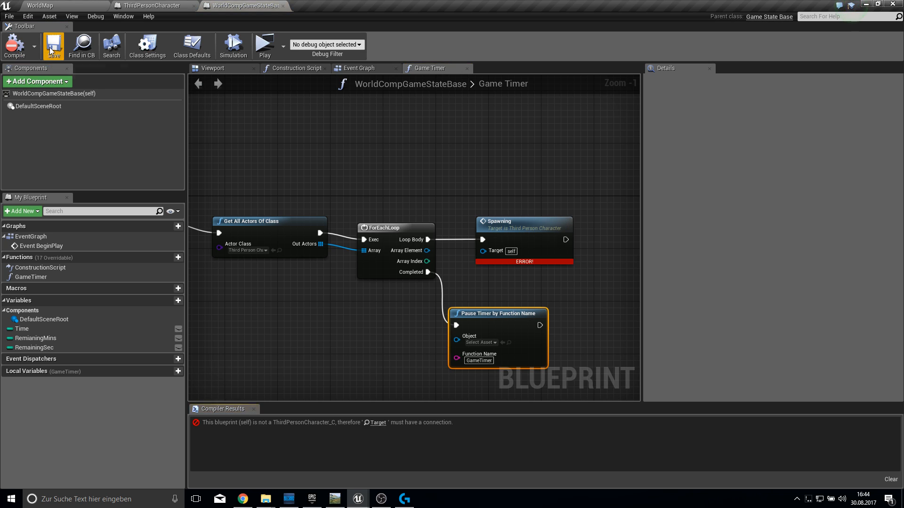
click(54, 45)
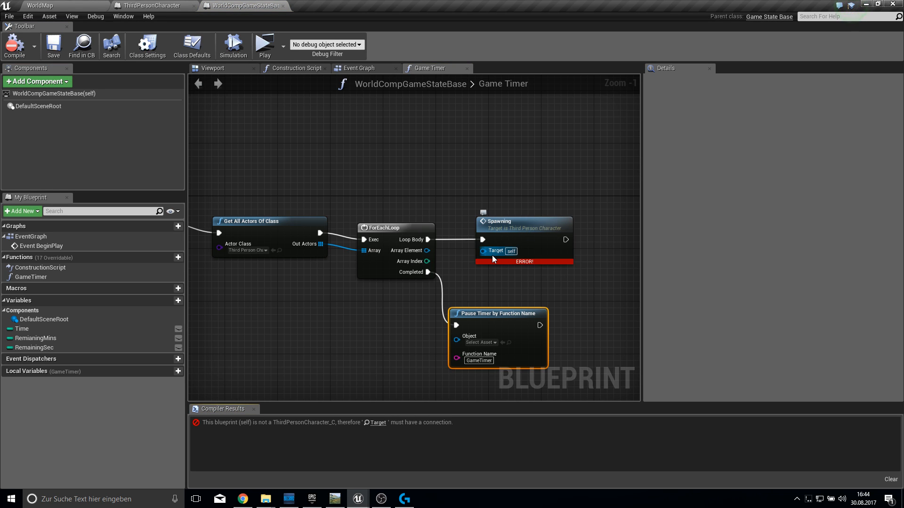
drag(419, 256, 412, 249)
click(14, 45)
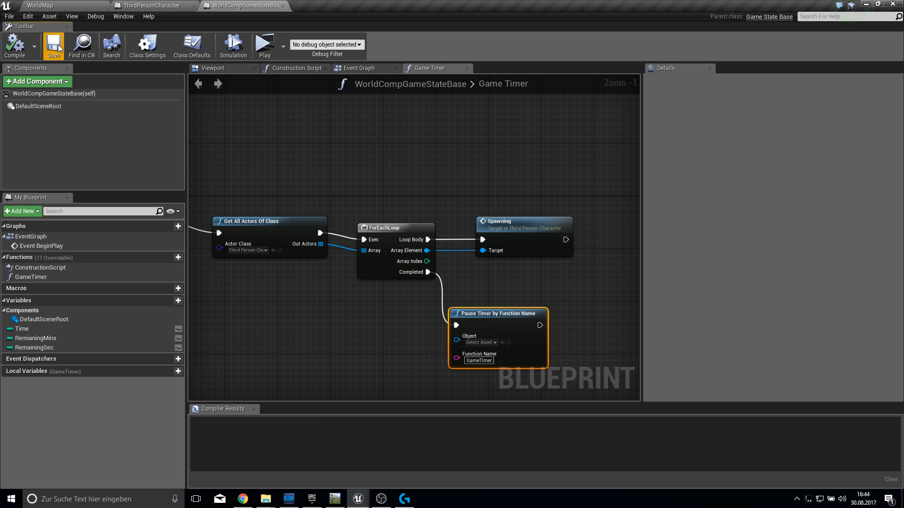
- Go back to WorldMap and delete LobbyGameMode from the Blueprints folder
click(90, 7)
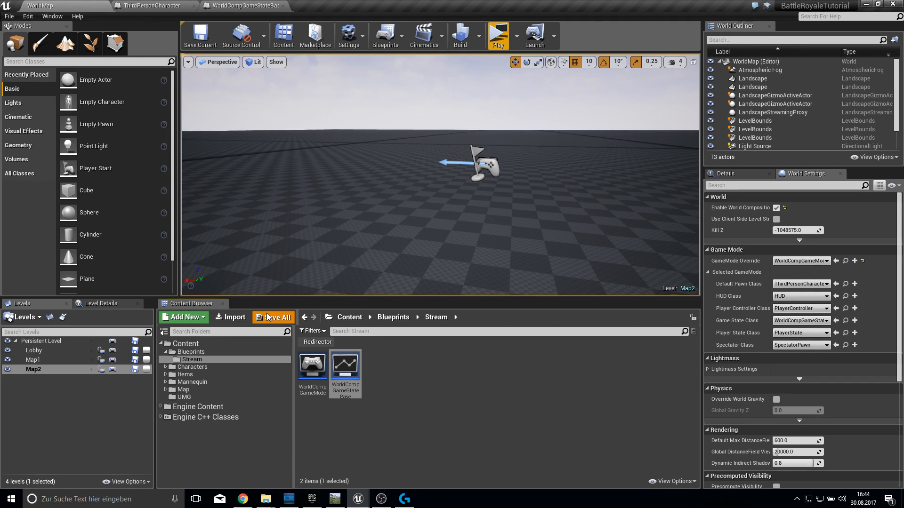
click(427, 400)
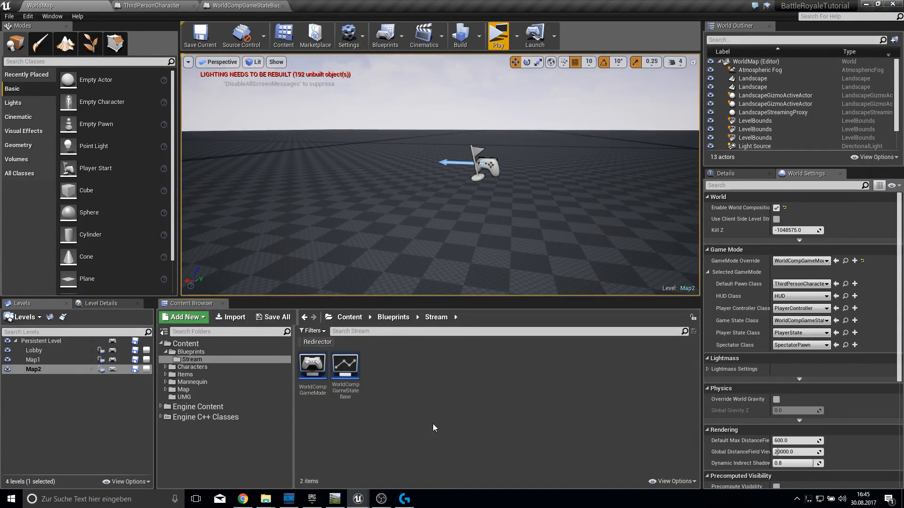
click(176, 351)
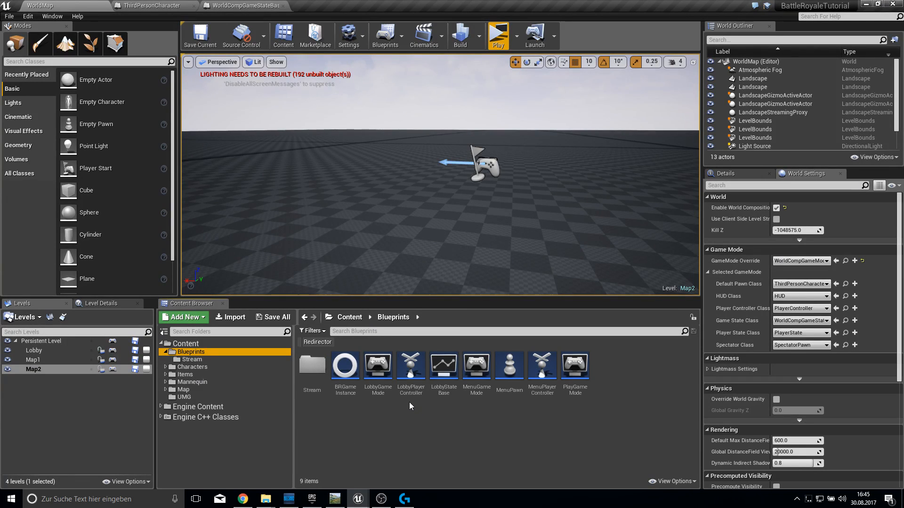
click(378, 367)
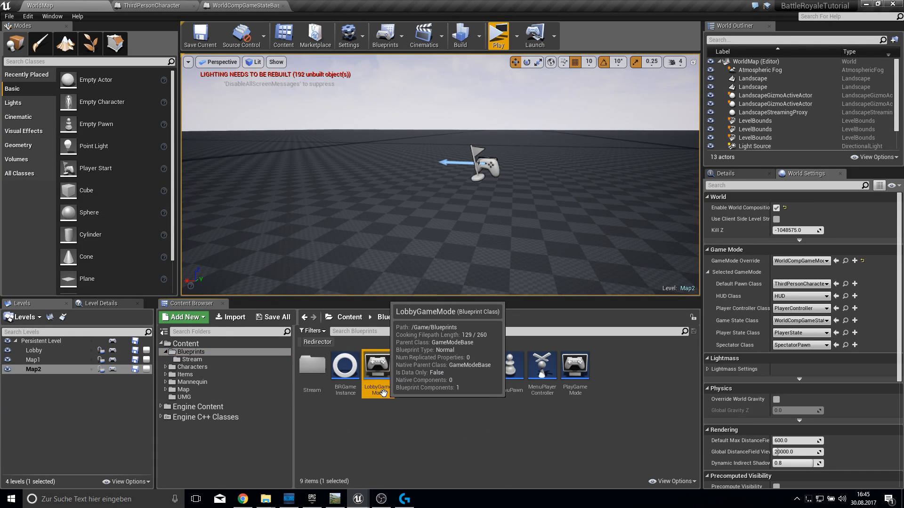
key(Delete)
click(440, 400)
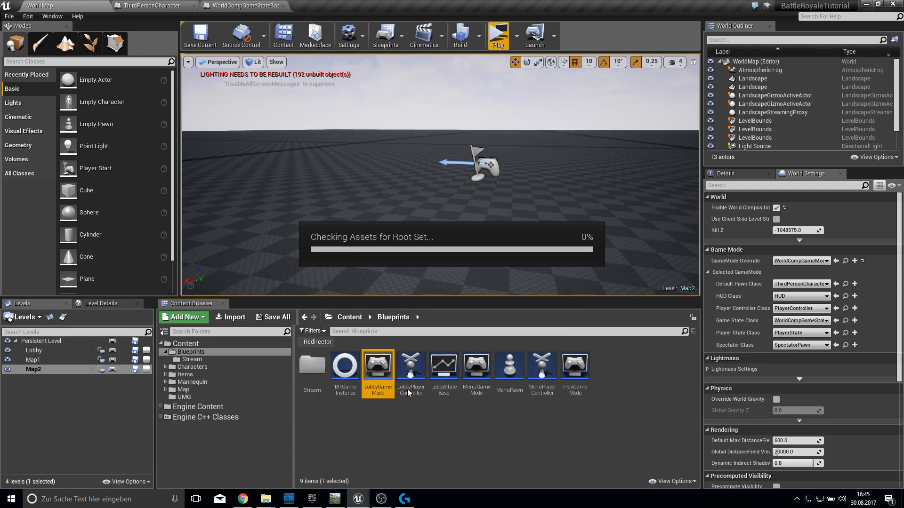
- Delete LobbyPlayerController and LobbyStateBase from the Blueprints folder
click(383, 374)
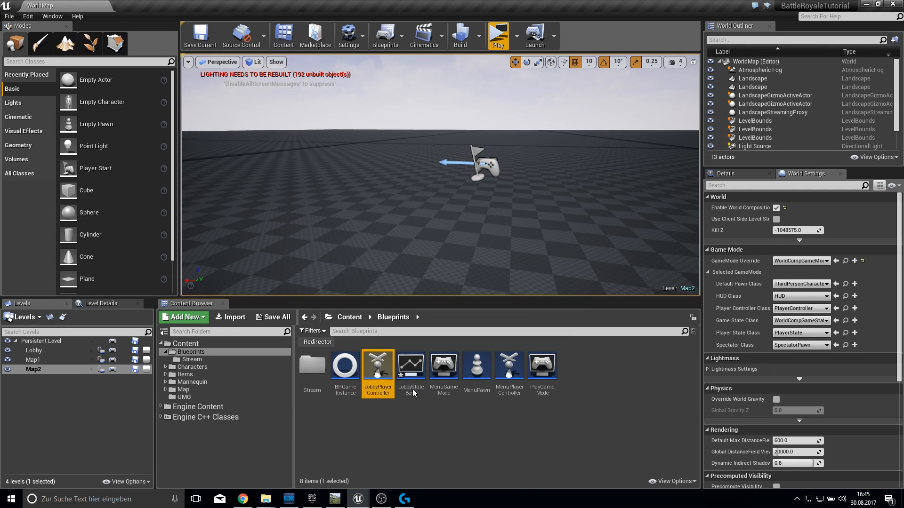
key(Delete)
click(443, 401)
click(384, 381)
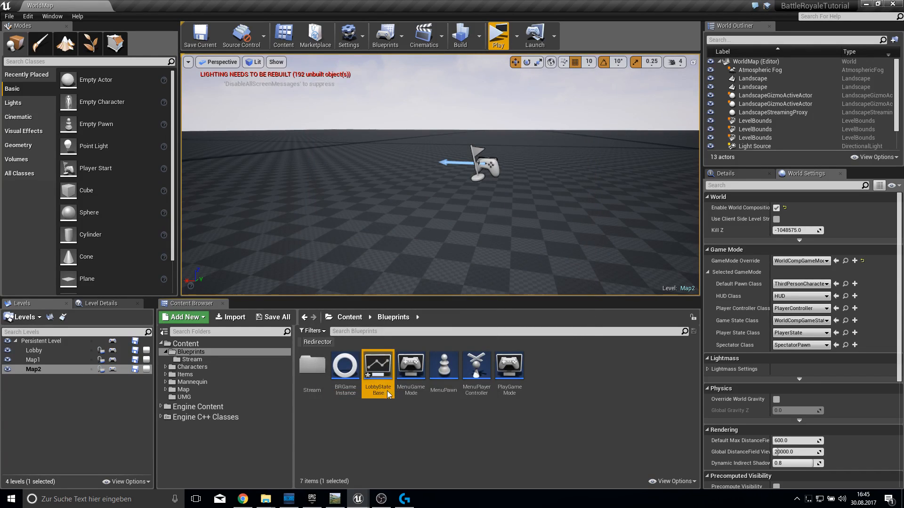
key(Delete)
click(384, 399)
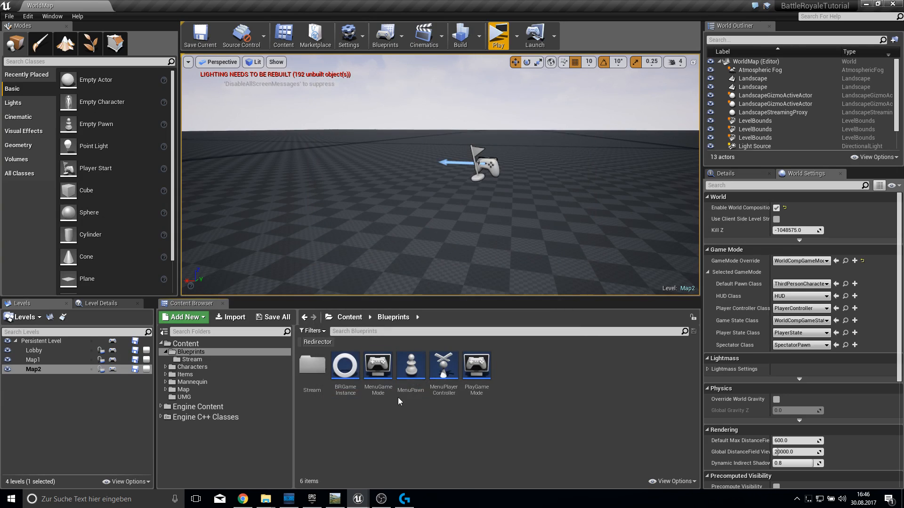
- Force delete the first asset in the Characters/Blueprints folder
click(219, 368)
double_click(312, 367)
click(314, 379)
key(Delete)
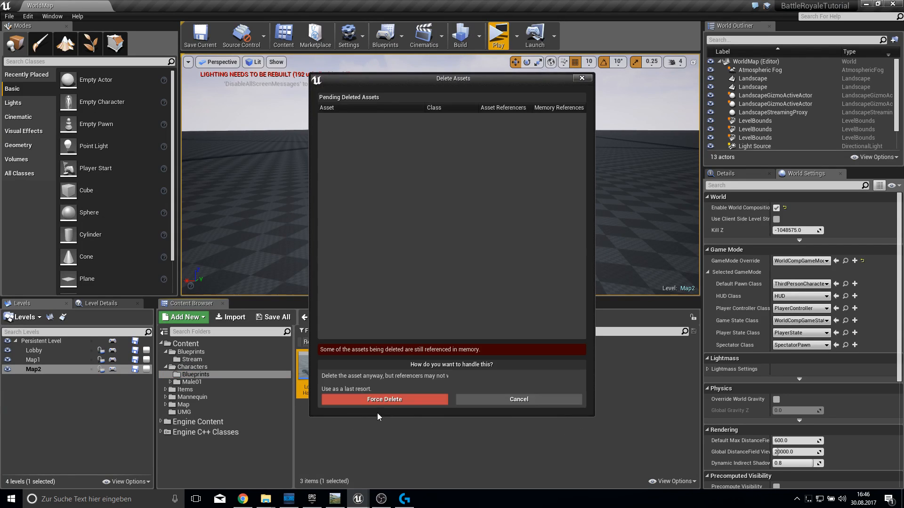
click(377, 404)
- Delete DemoGameMap from the Map folder
click(202, 404)
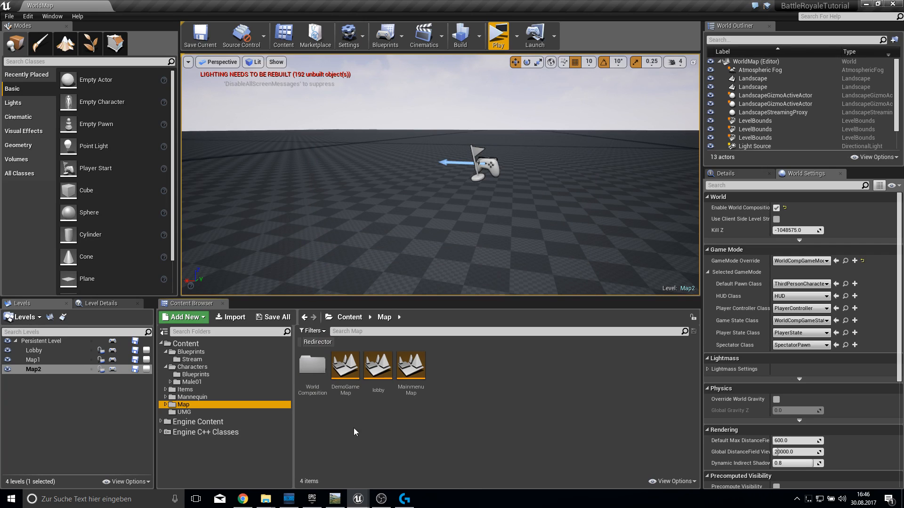
click(346, 369)
key(Delete)
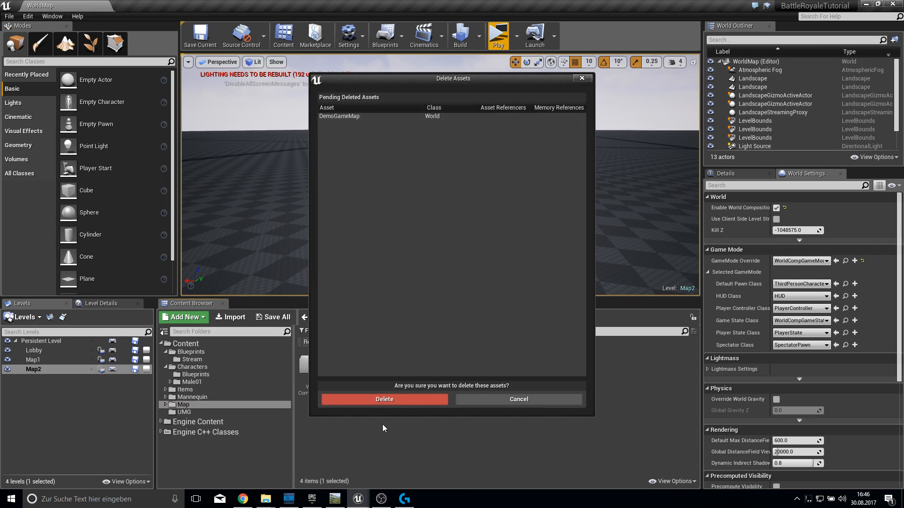
click(385, 398)
- Delete the lobby map from the Map folder and save the modified WorldCompGameStateBase blueprint
click(345, 370)
key(Delete)
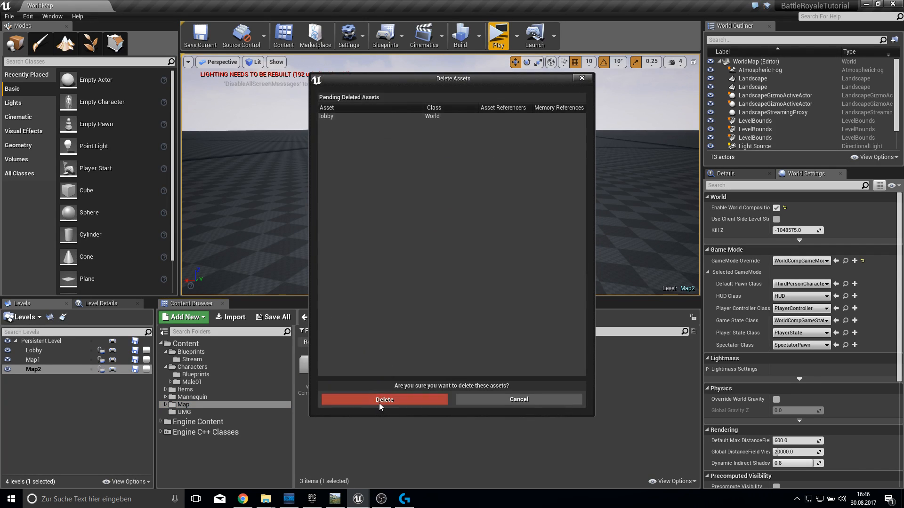
click(380, 403)
click(281, 321)
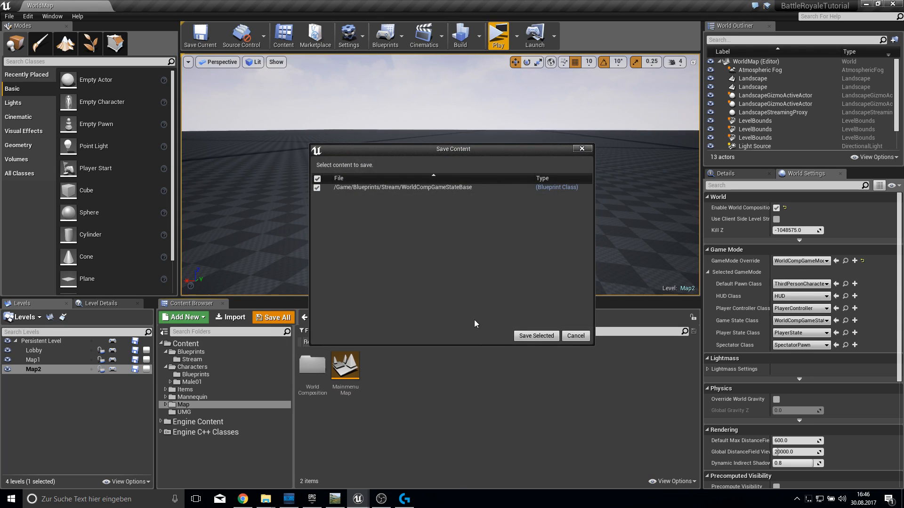
click(518, 337)
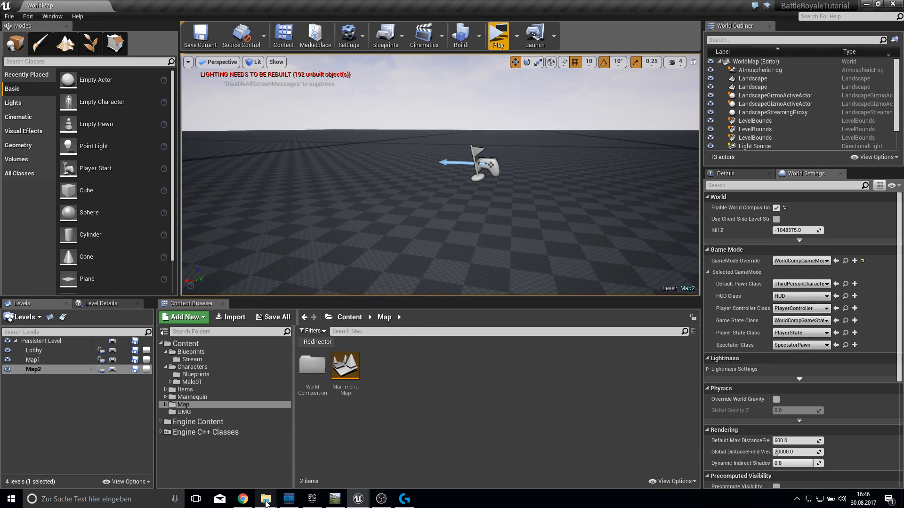
- Switch to the BattleRoyaleTutorial project folder in File Explorer and launch two game instances from BattleRoyaleTutorial.uproject
mouse_move(266, 503)
click(320, 466)
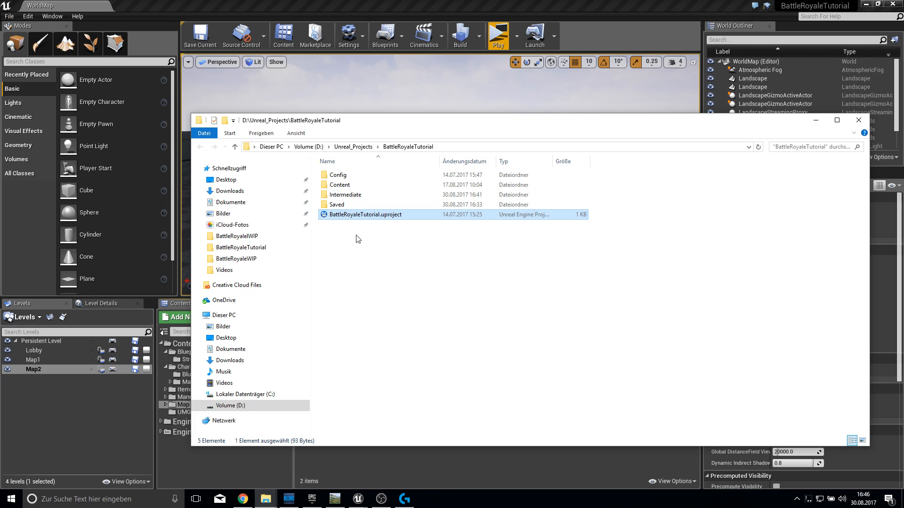
right_click(345, 213)
click(362, 228)
right_click(348, 216)
click(373, 233)
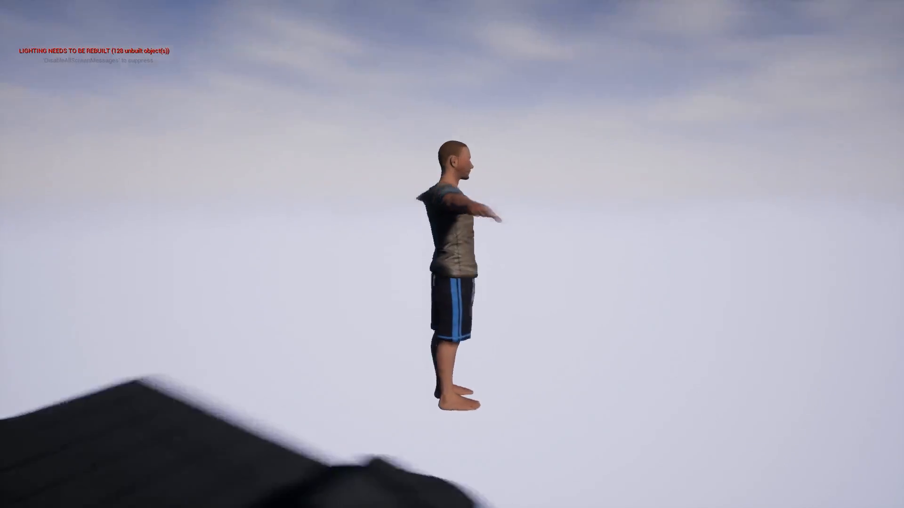
- Test the parachute on the falling character, then switch to the other game instance
key(space)
key(space)
key(space)
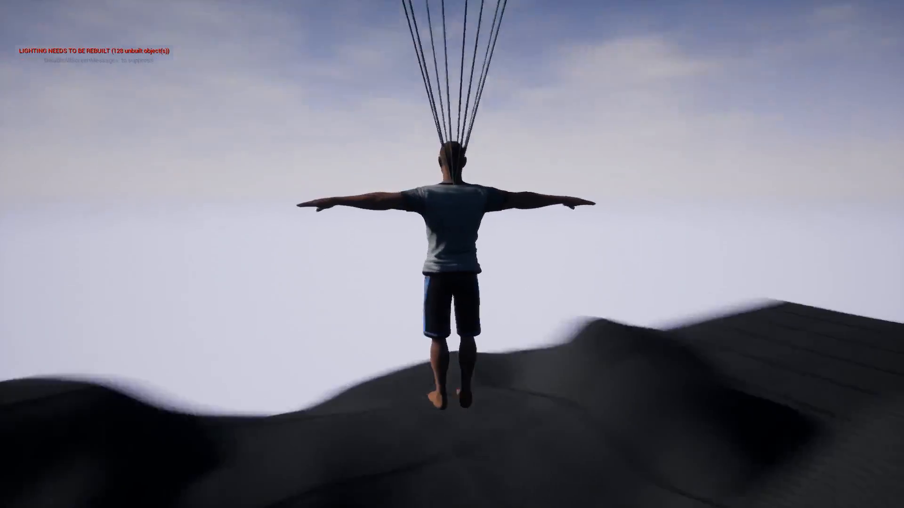
key(alt+Tab)
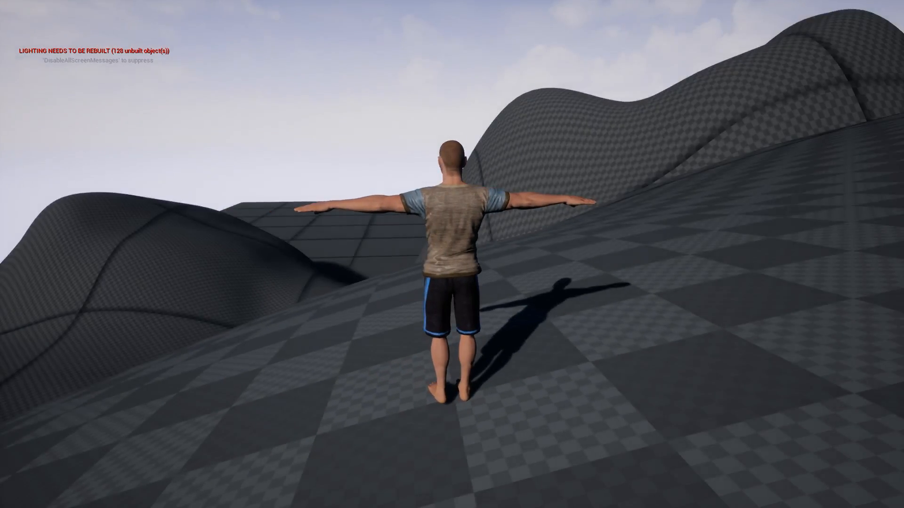
- Move the landed character in several directions and look around the landscape for the other player
key(d)
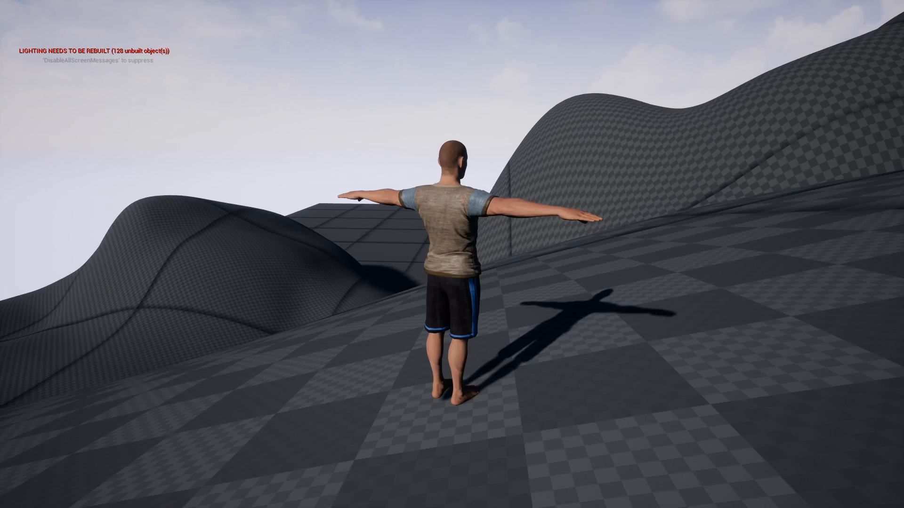
key(d)
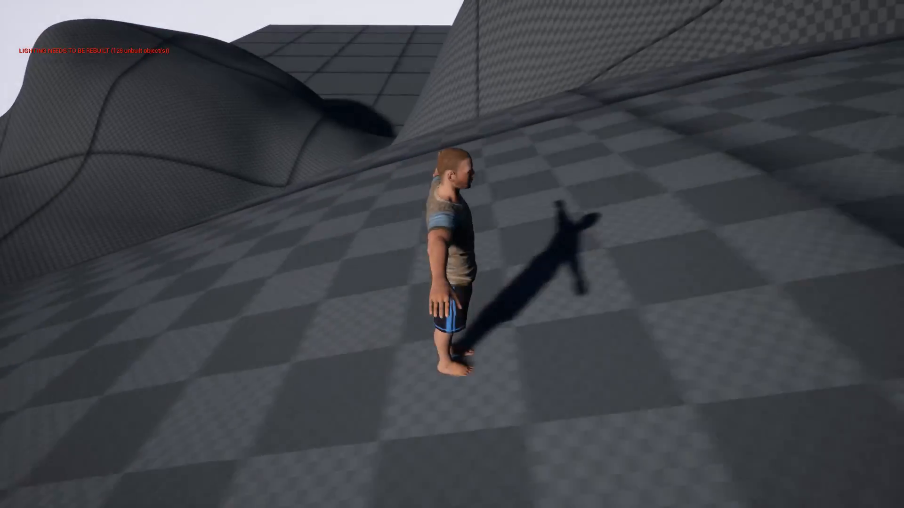
key(s)
key(w)
key(d)
key(a)
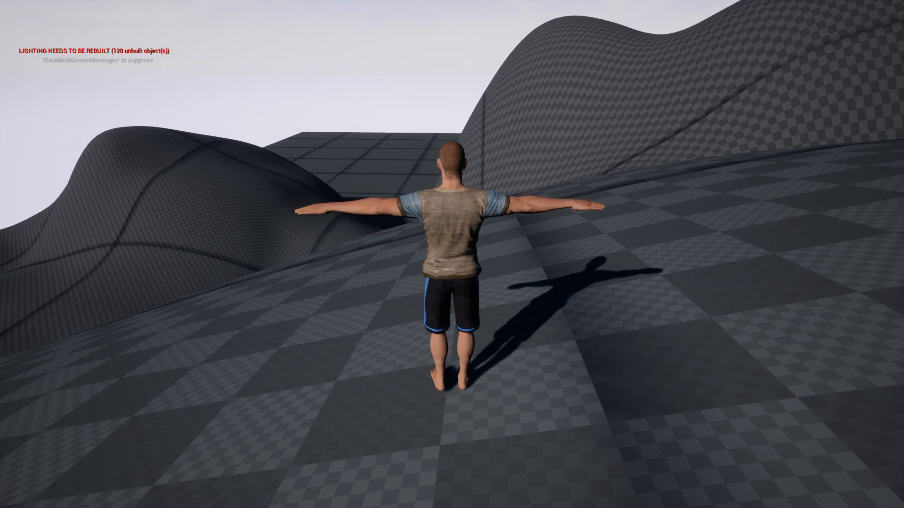
key(d)
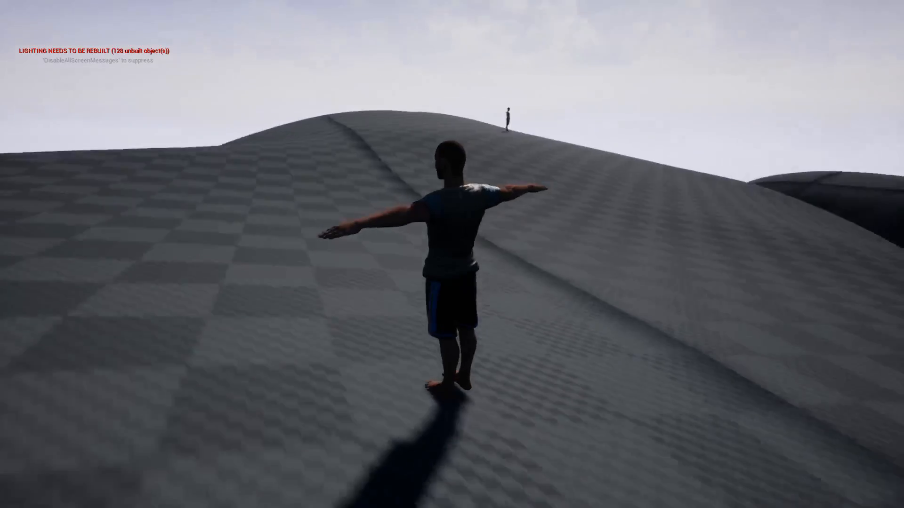
- Run and jump the character across the hilly landscape toward the other player's character
key(w)
key(space)
key(w)
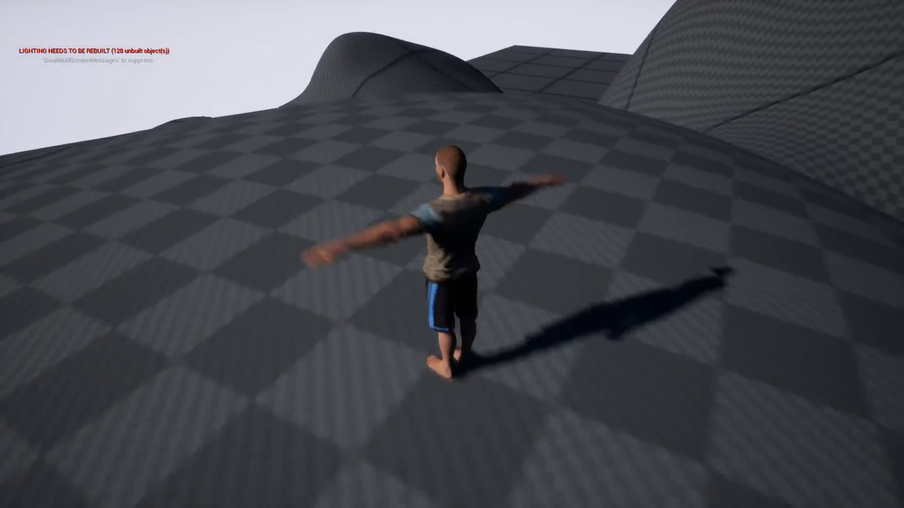
key(s)
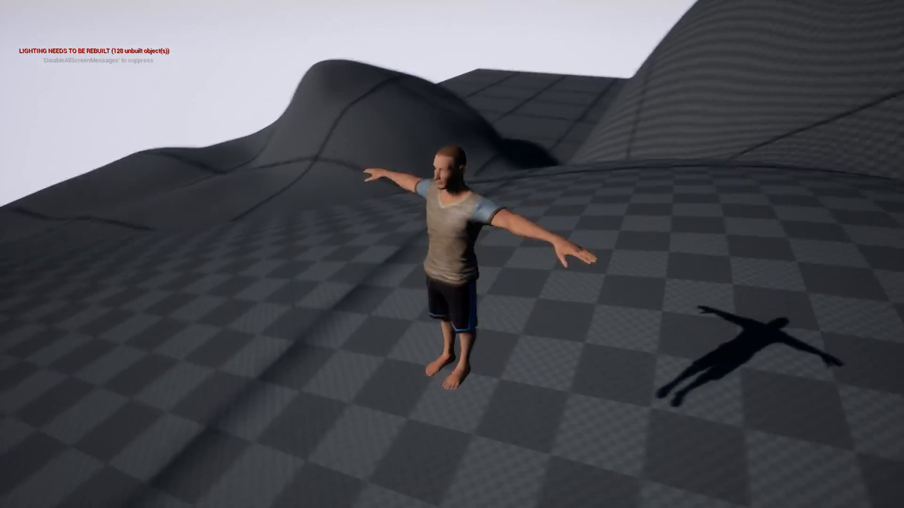
key(d)
key(w)
key(s)
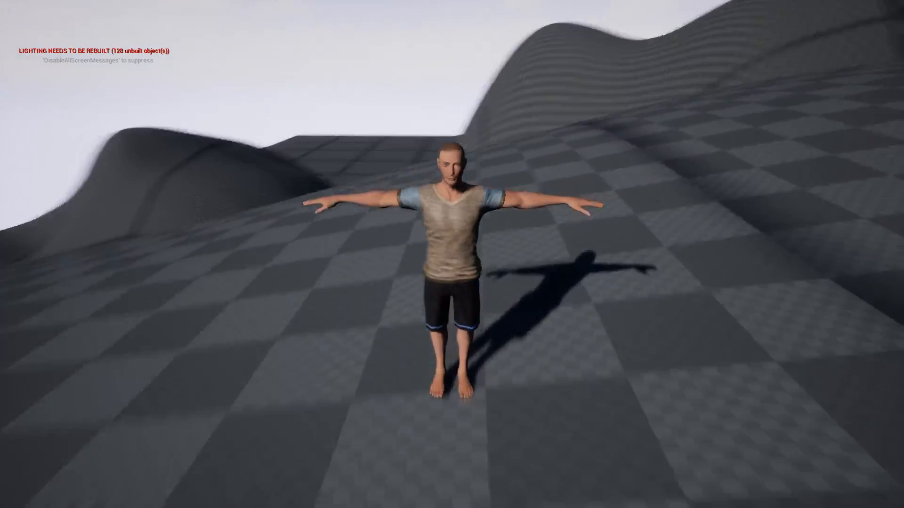
key(d)
key(w)
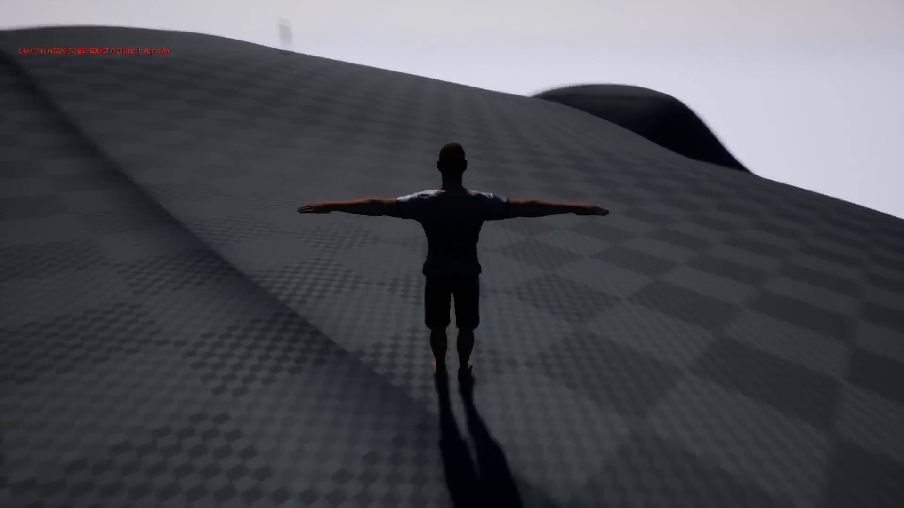
key(space)
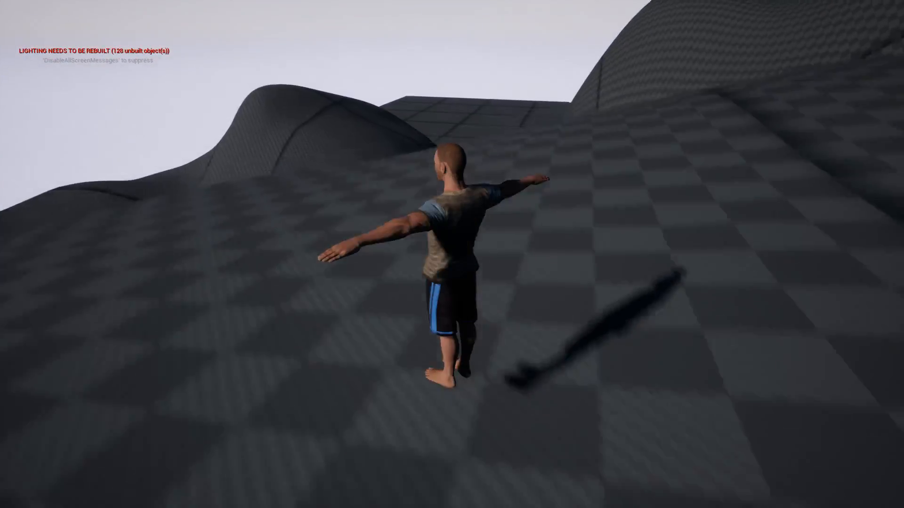
key(a)
key(w)
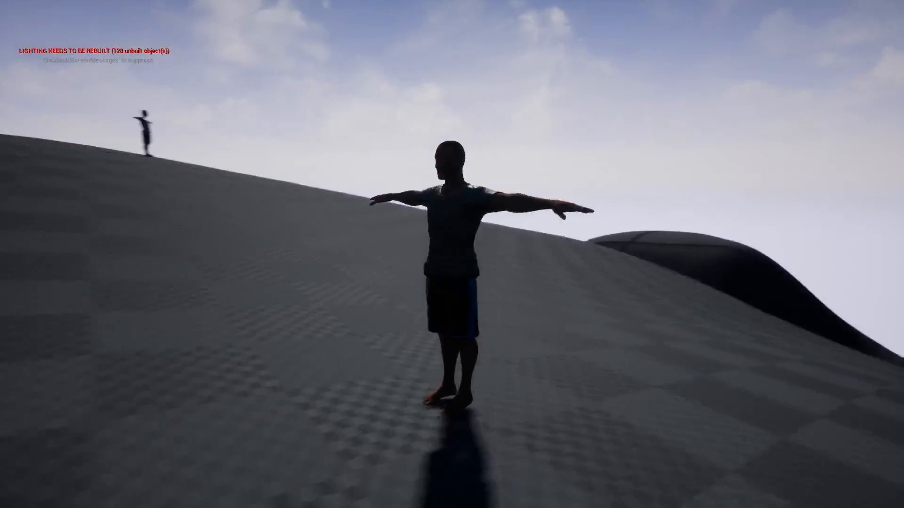
key(space)
key(a)
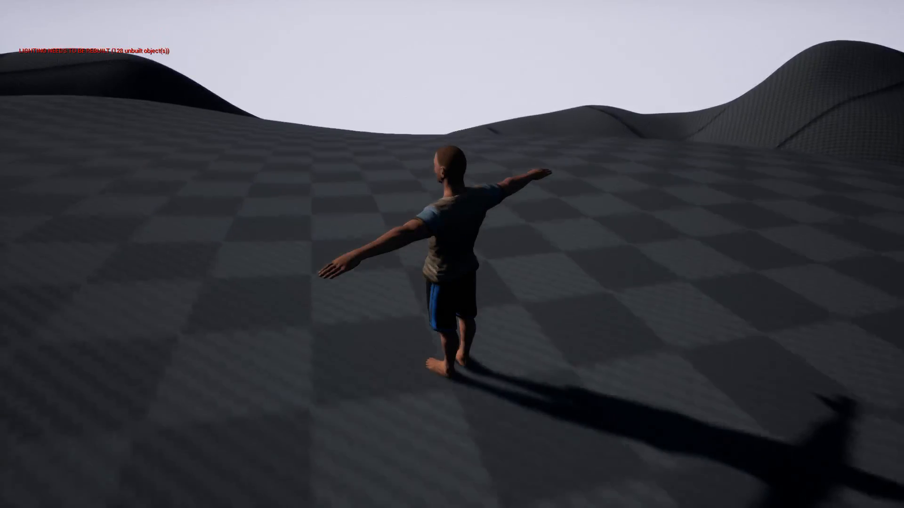
- Walk the character around the other player's character to check that both players share the same map
key(a)
key(s)
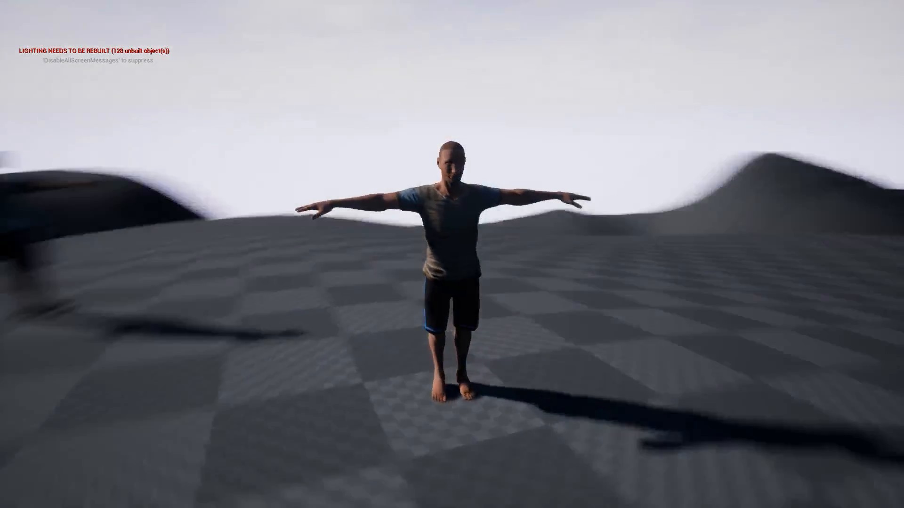
key(a)
key(s)
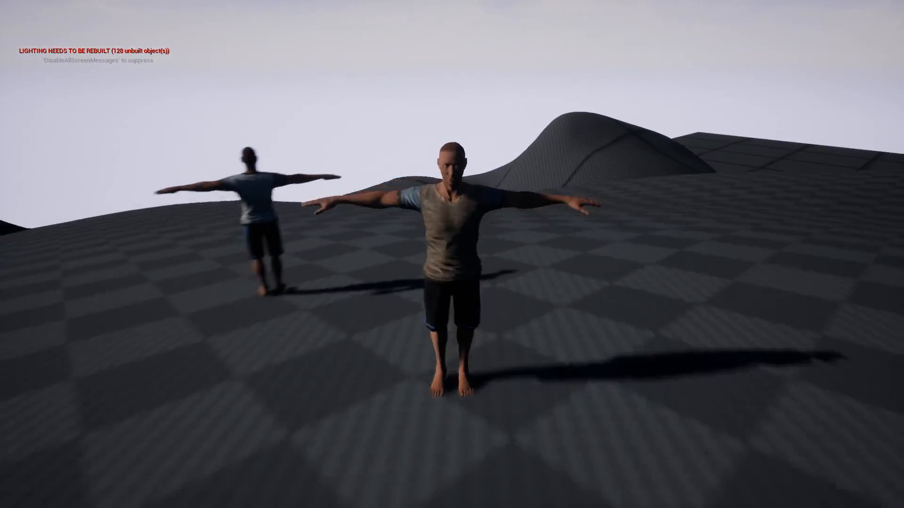
key(a)
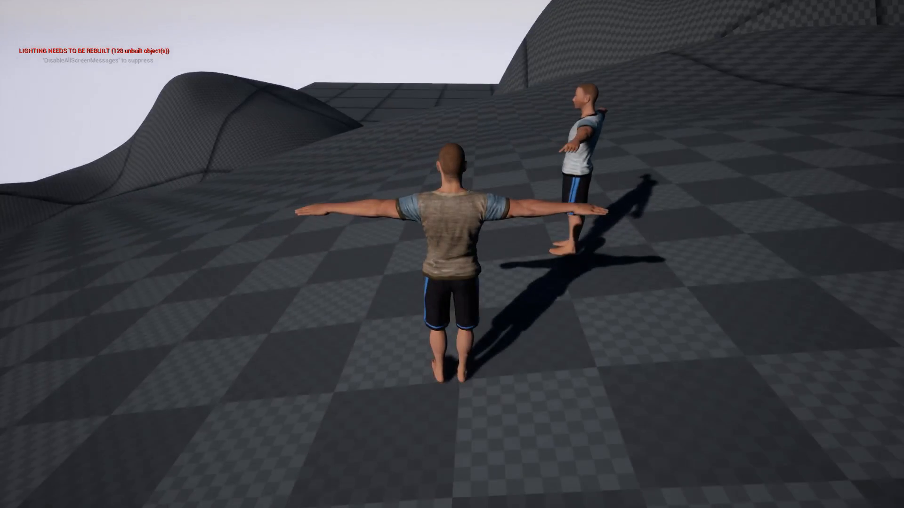
key(w)
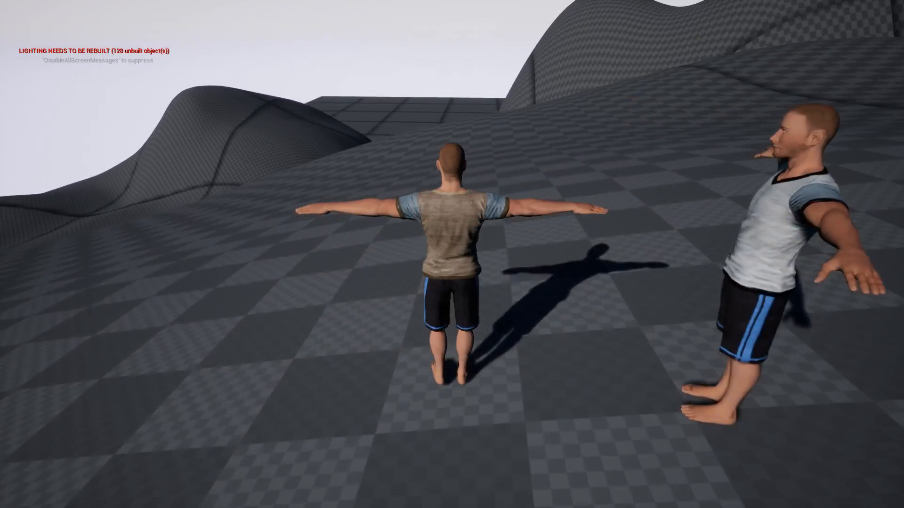
key(s)
key(a)
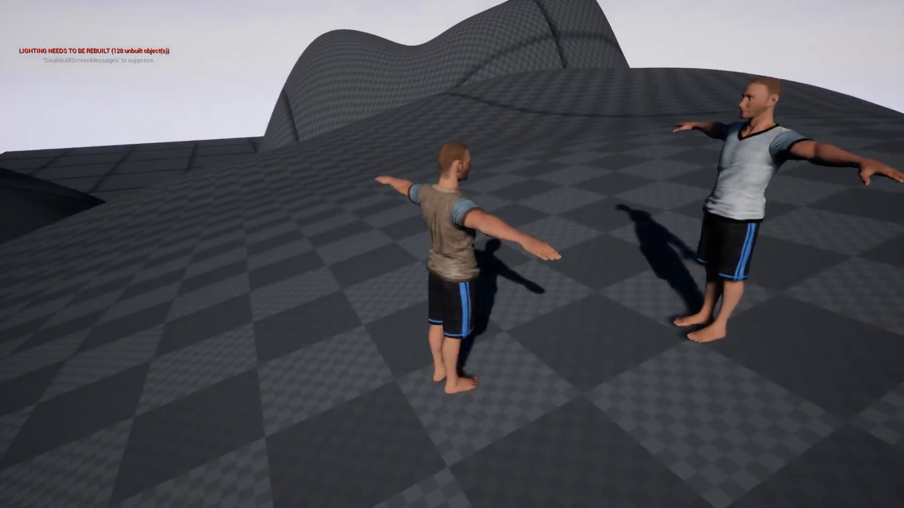
- Switch to the other game instance and move its white-shirted character near the first player
key(alt+Tab)
click(364, 154)
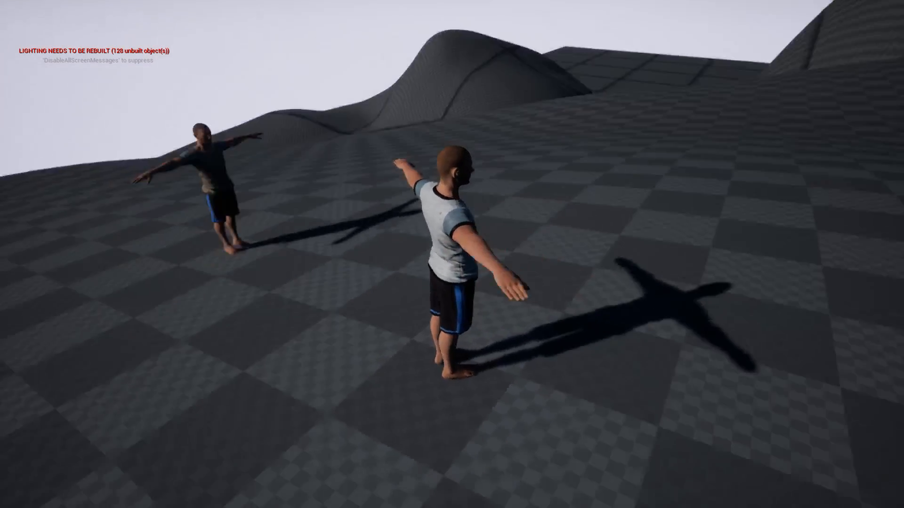
key(a)
key(s)
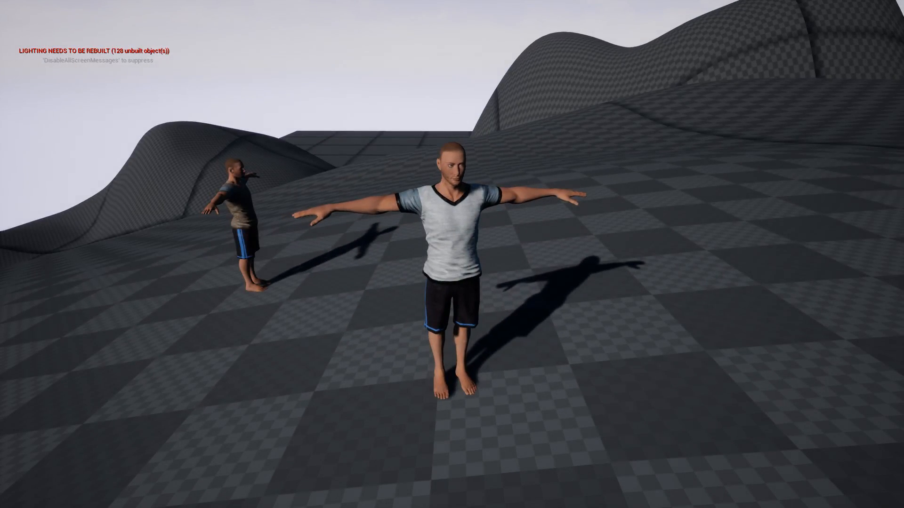